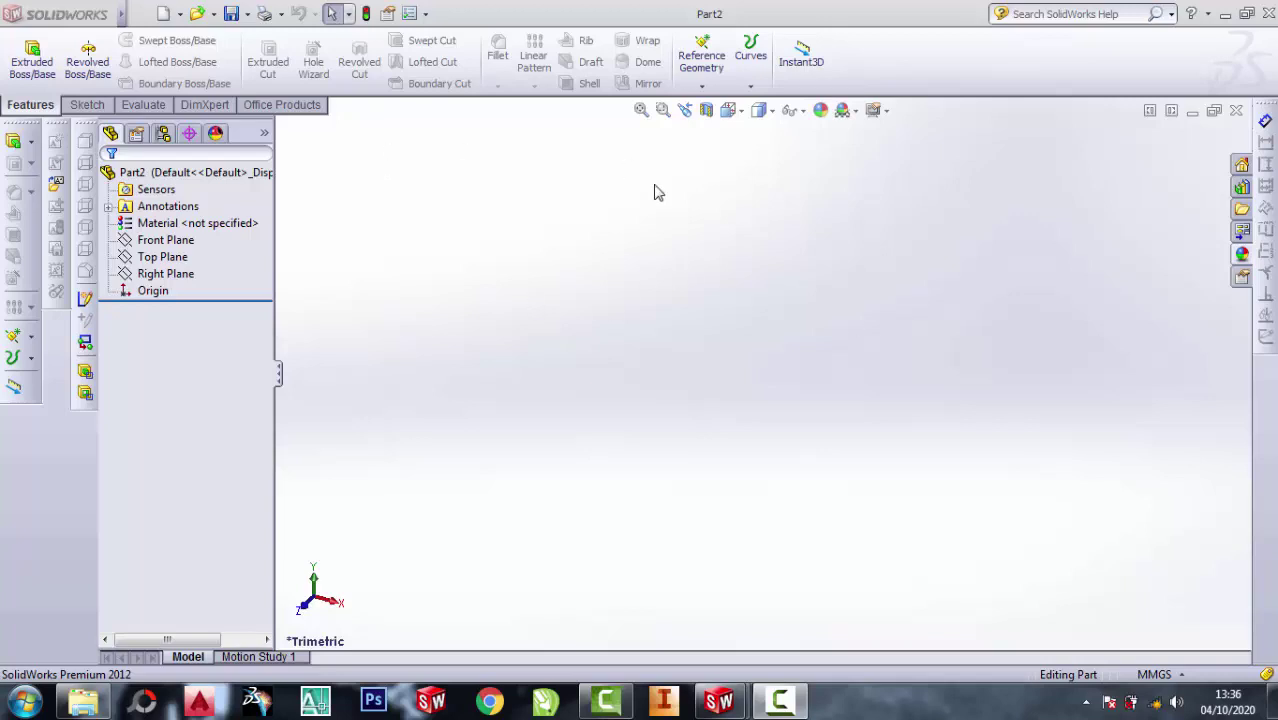
Step: Select the Front Plane and turn the view Normal To it
left_click(145, 241)
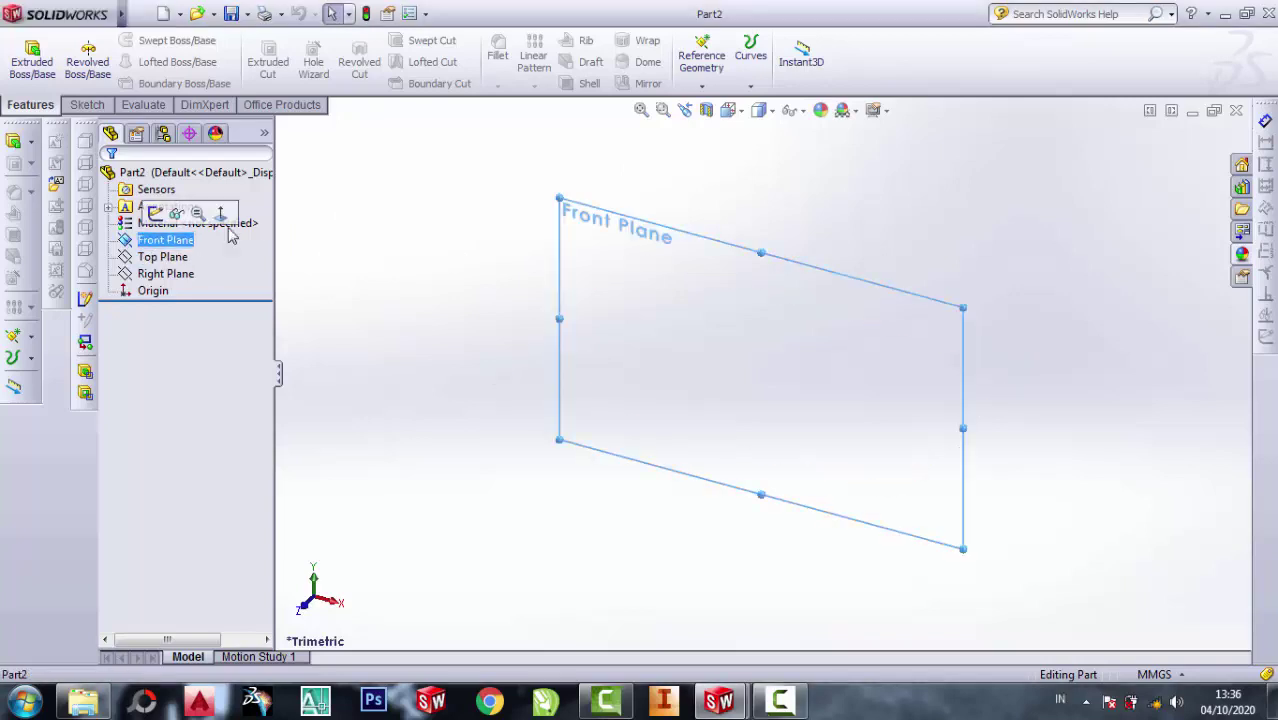
left_click(228, 212)
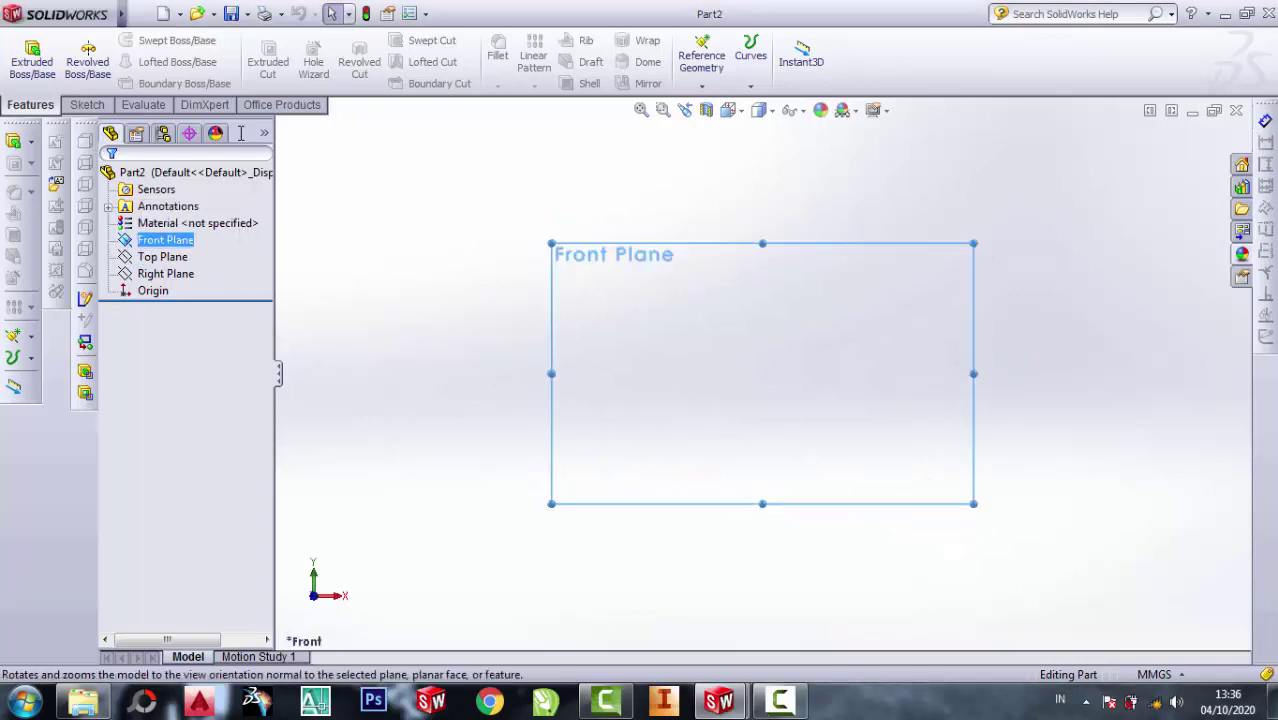
Step: Draw three concentric circles centred on the origin
left_click(87, 105)
left_click(145, 40)
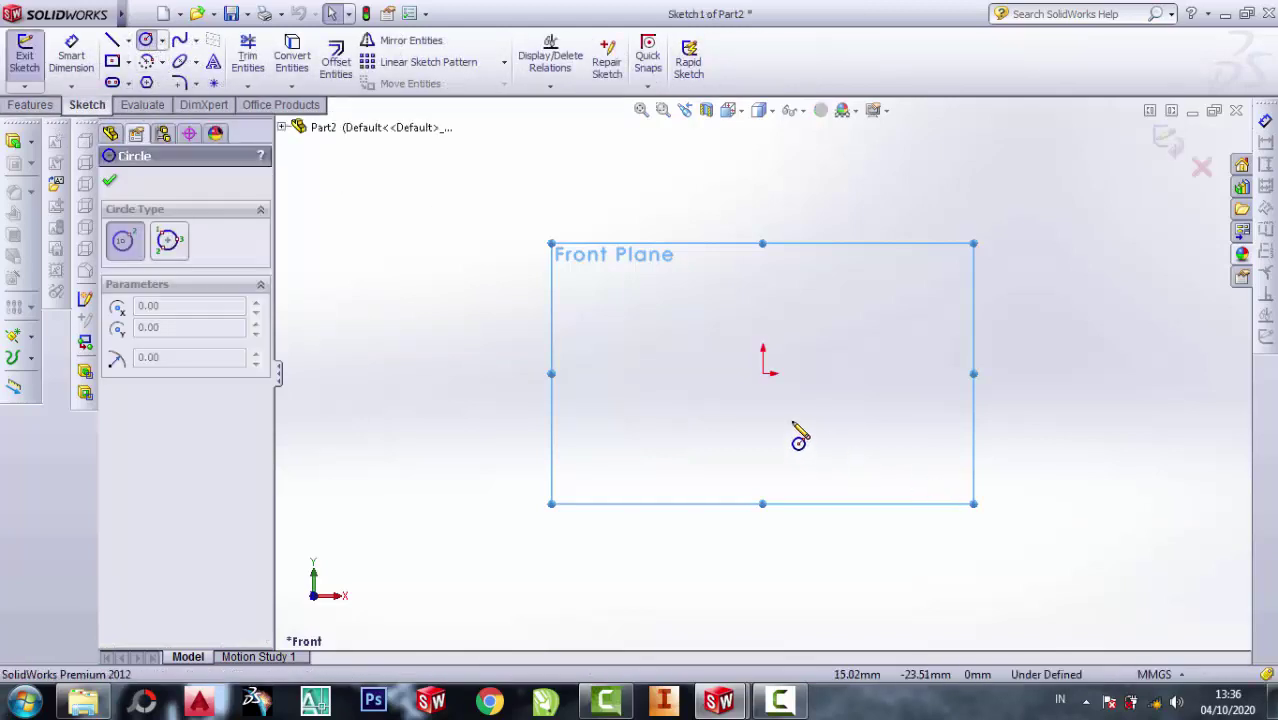
left_click(763, 373)
left_click(770, 287)
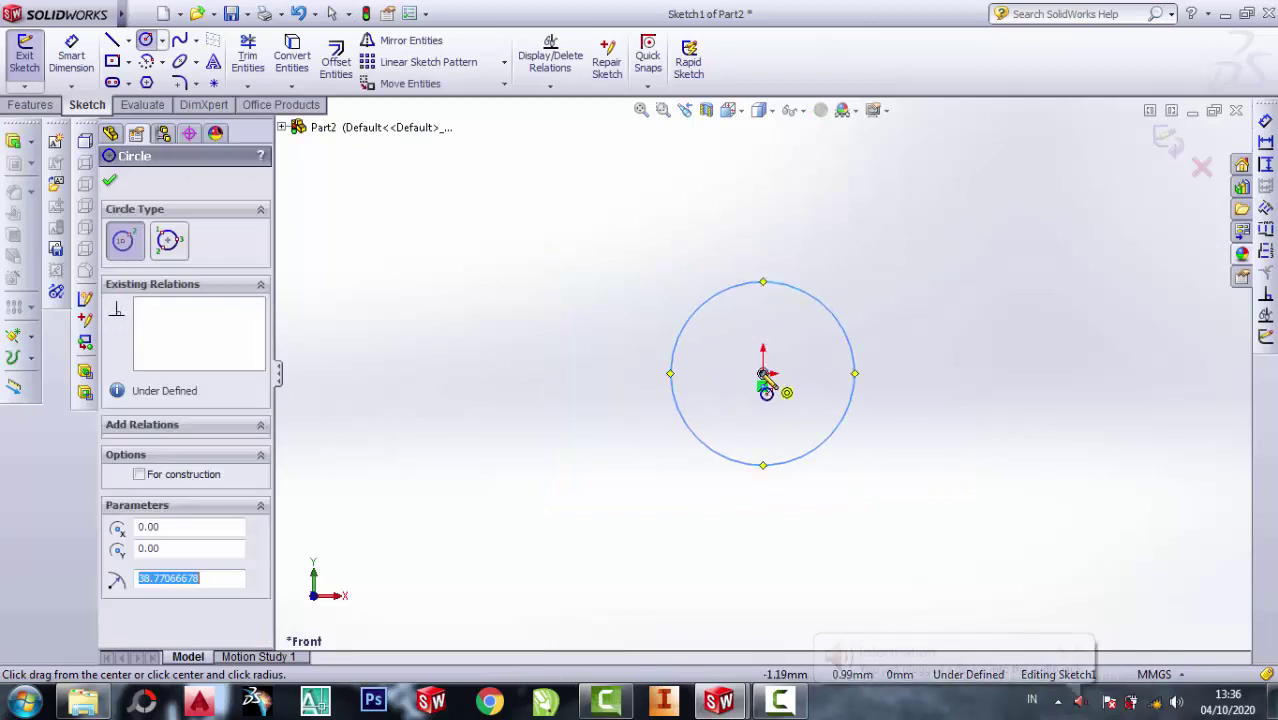
left_click(763, 373)
left_click(763, 312)
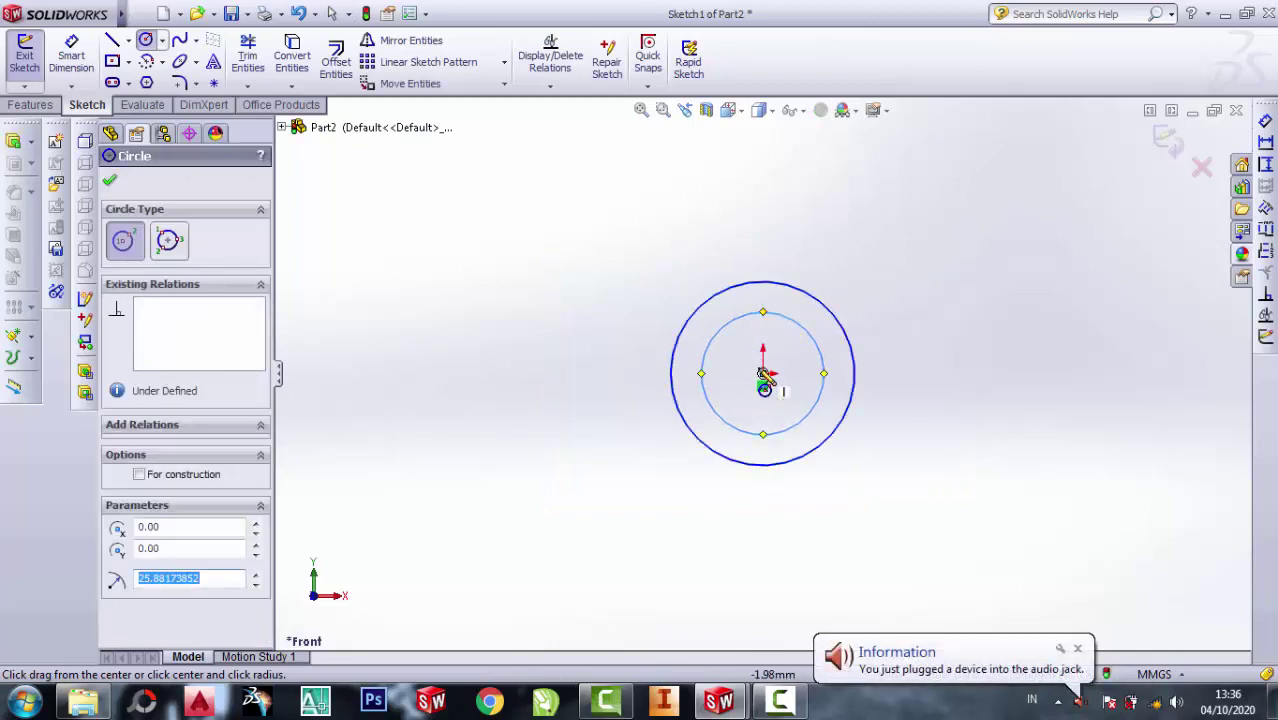
left_click(763, 373)
left_click(763, 339)
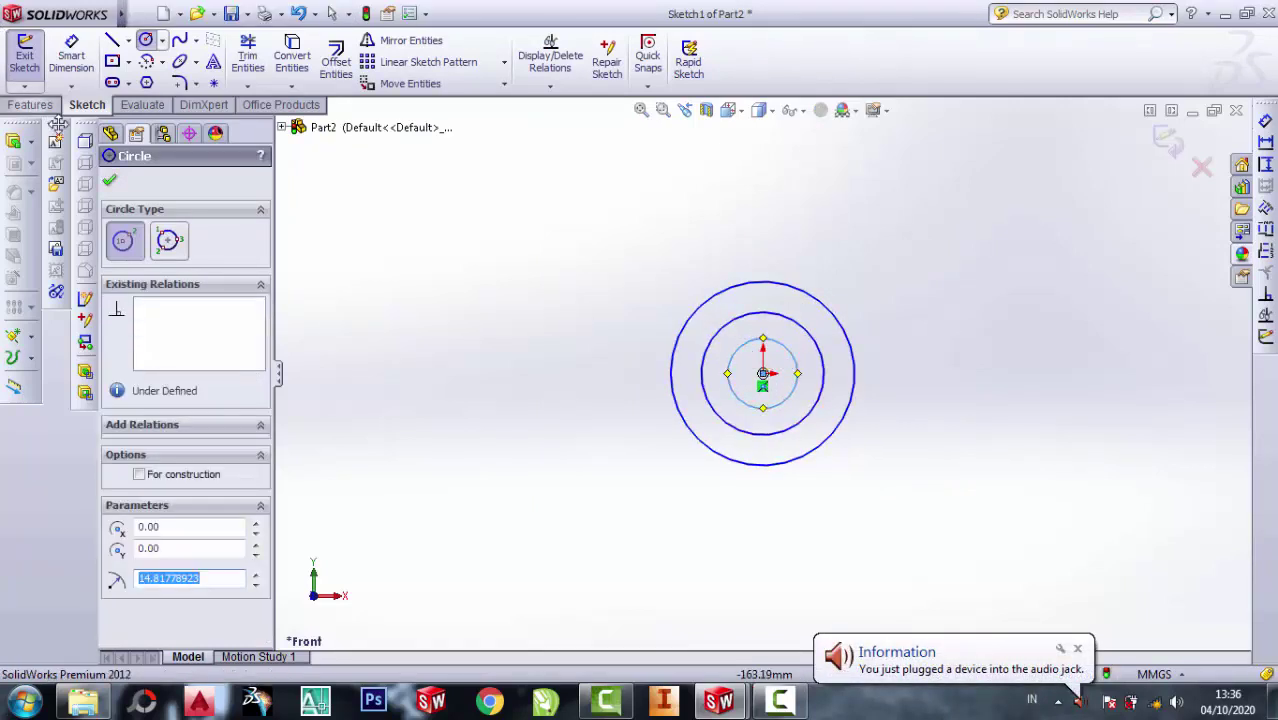
left_click(109, 181)
Step: Dimension the outer circle to a 50 mm diameter
left_click(71, 50)
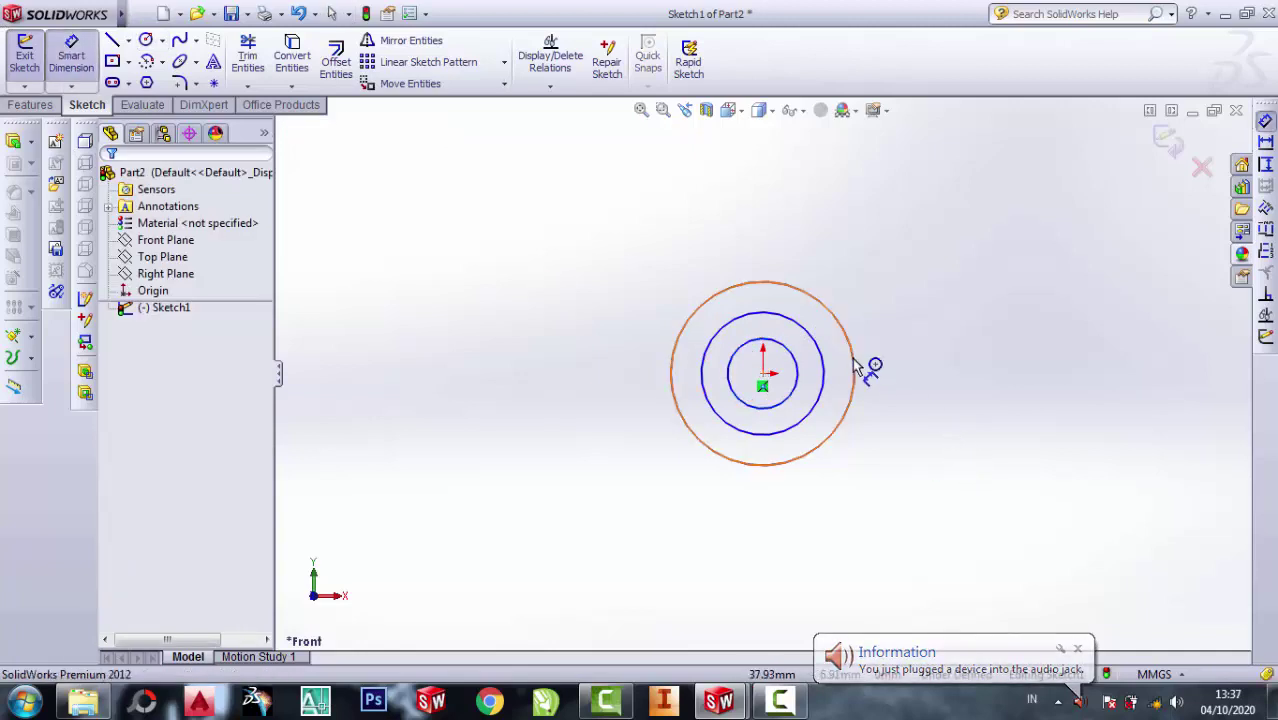
left_click(890, 336)
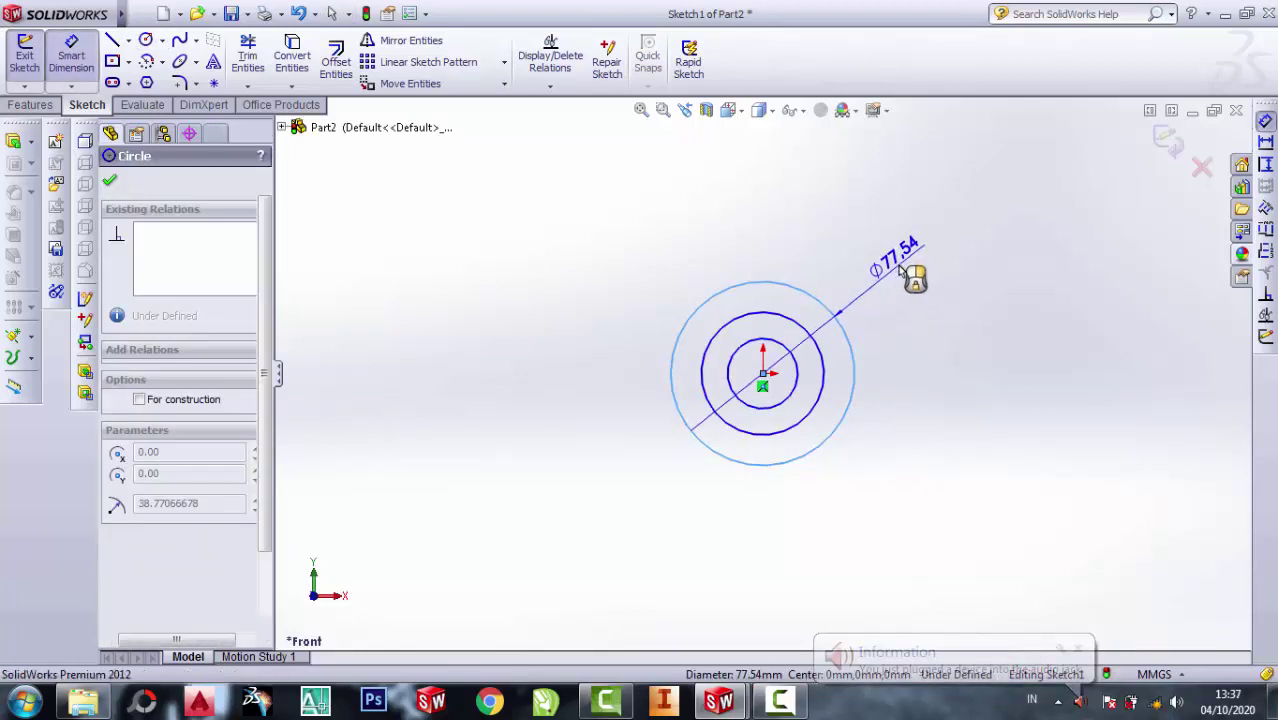
left_click(908, 276)
type("50")
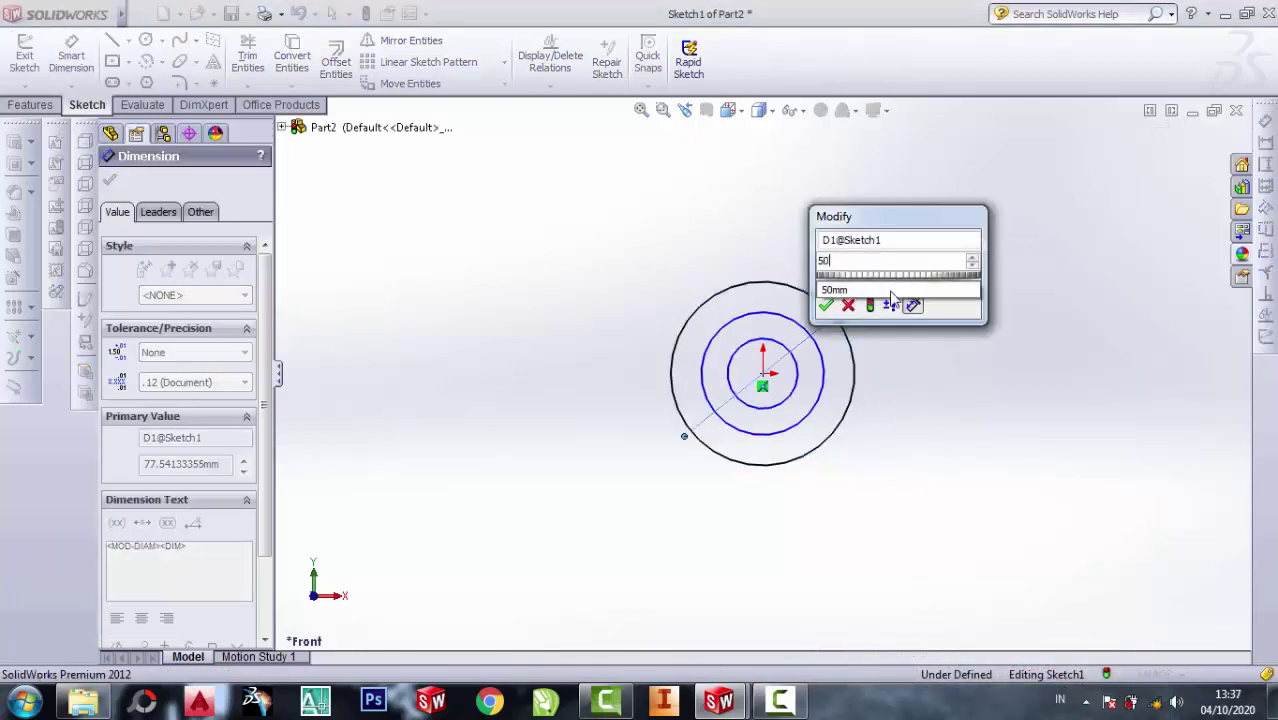
left_click(826, 305)
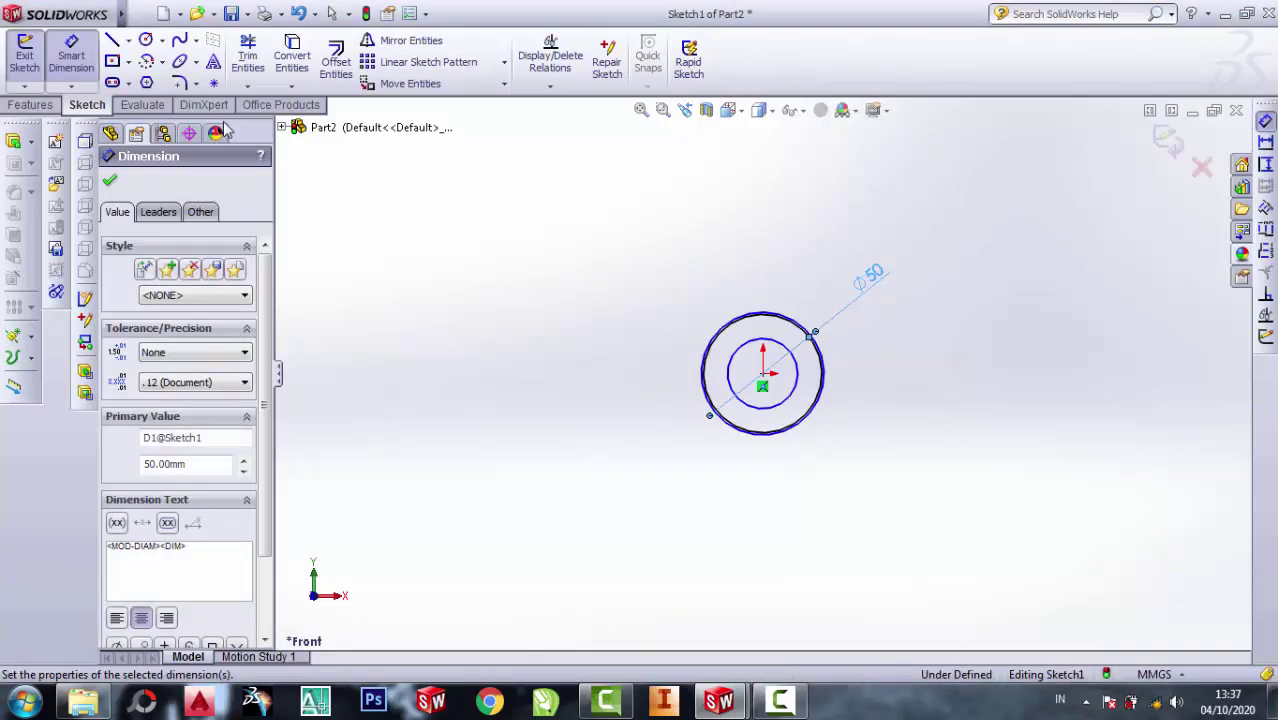
scroll(813, 366, "down", 1)
scroll(818, 342, "down", 4)
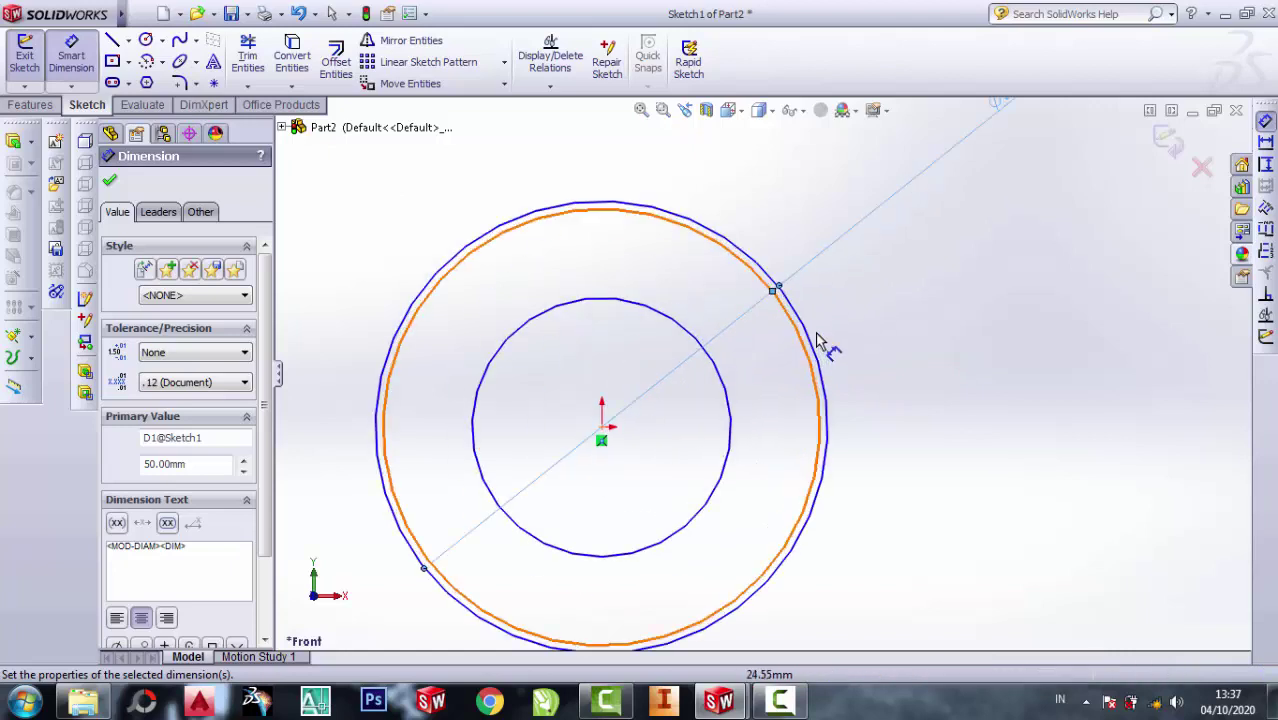
scroll(818, 342, "down", 1)
scroll(815, 338, "down", 3)
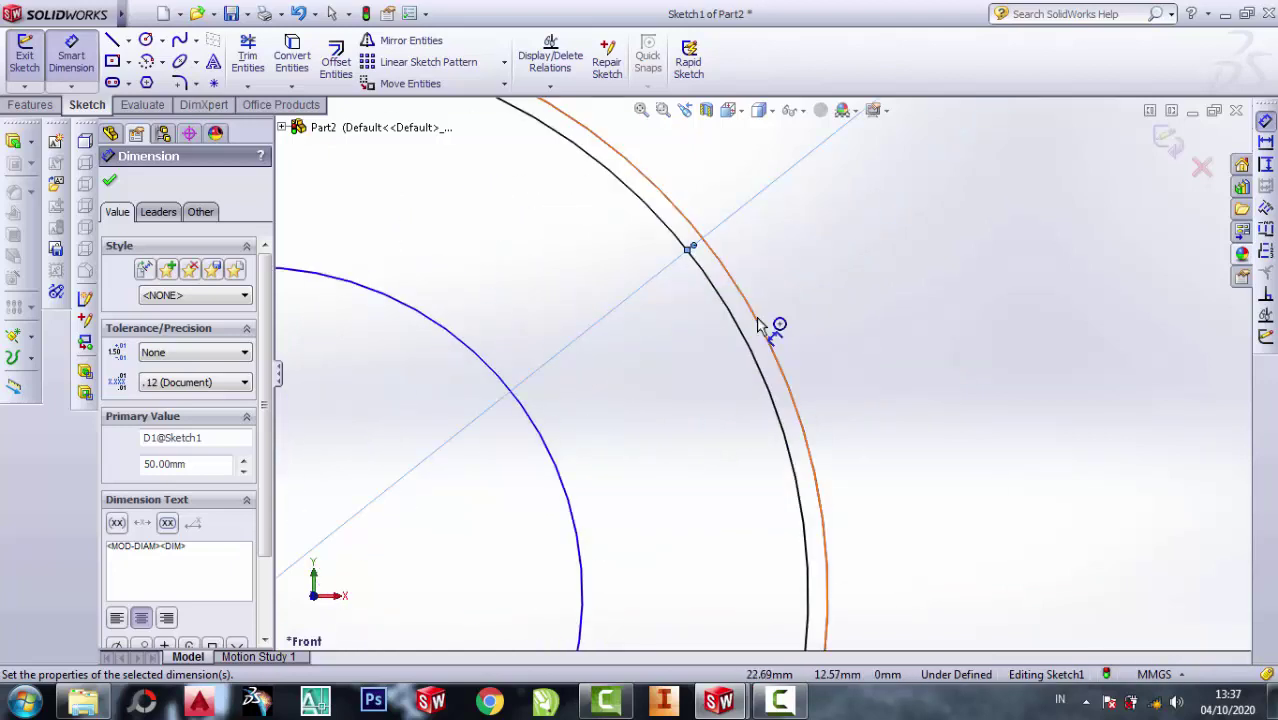
Step: Dimension the middle circle and set the inner circle to a 40 mm diameter
left_click(767, 328)
scroll(960, 275, "down", 3)
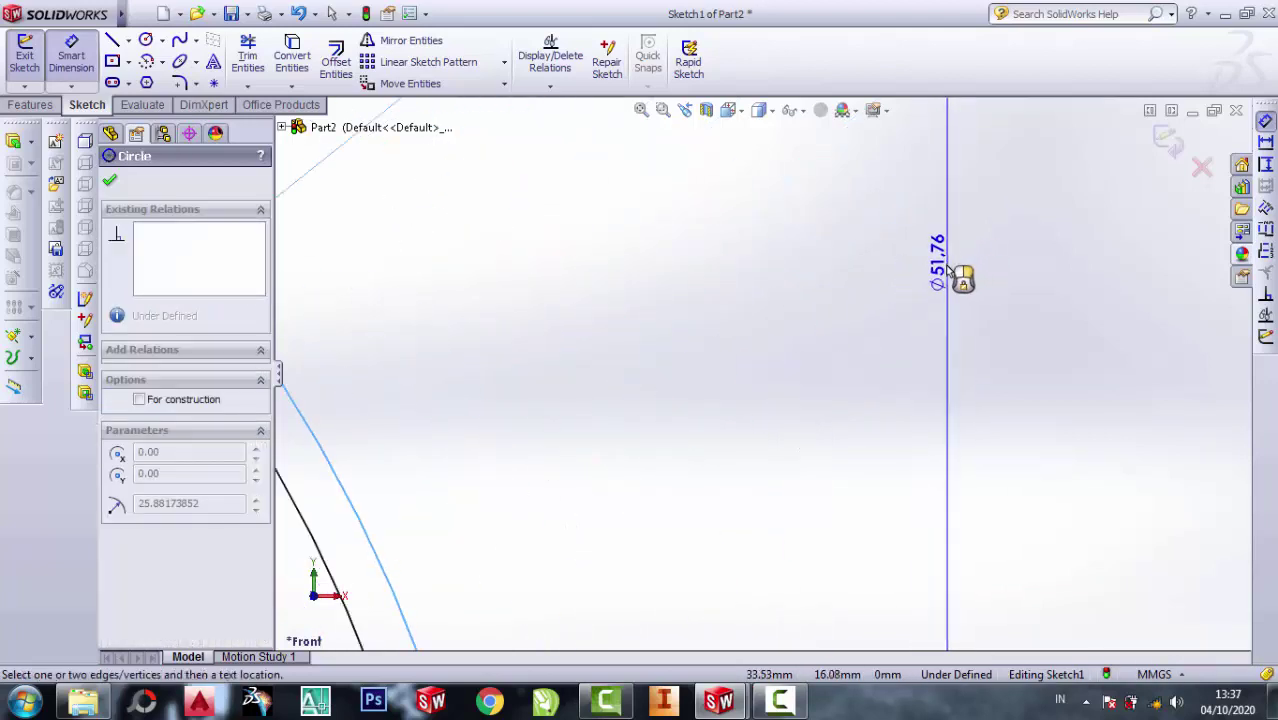
scroll(941, 274, "up", 2)
left_click(941, 274)
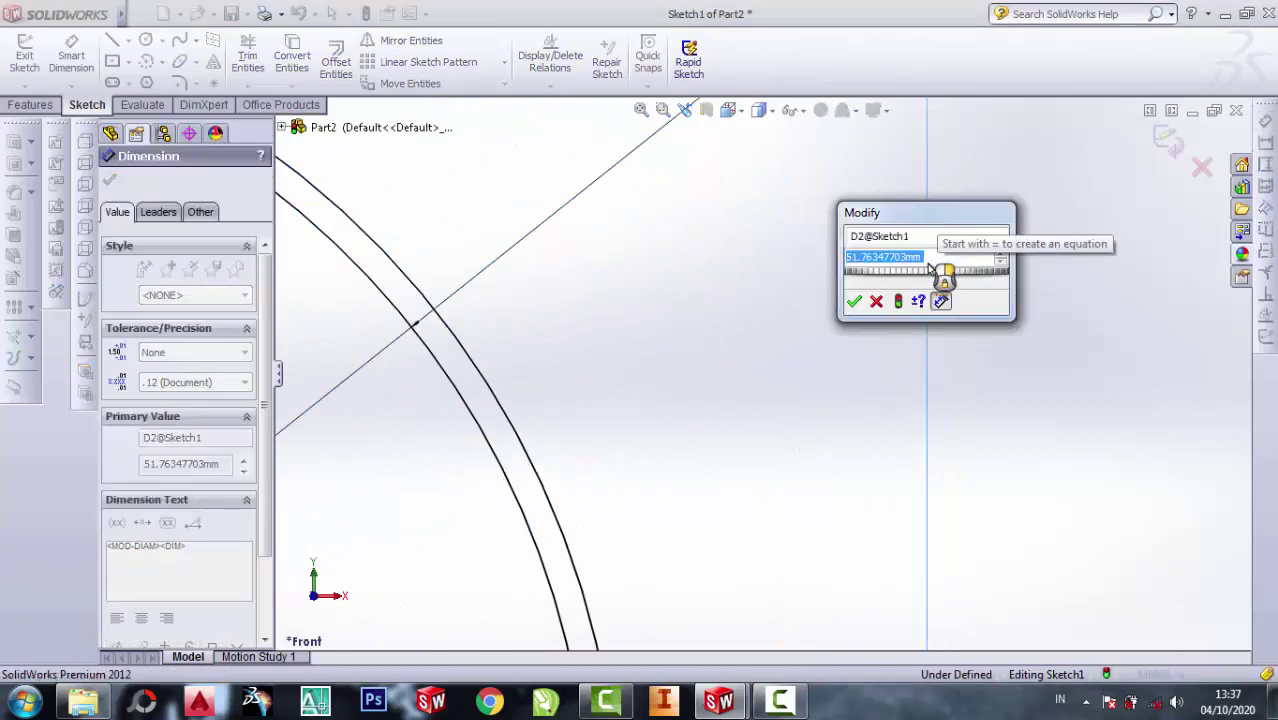
type("48")
key("Escape")
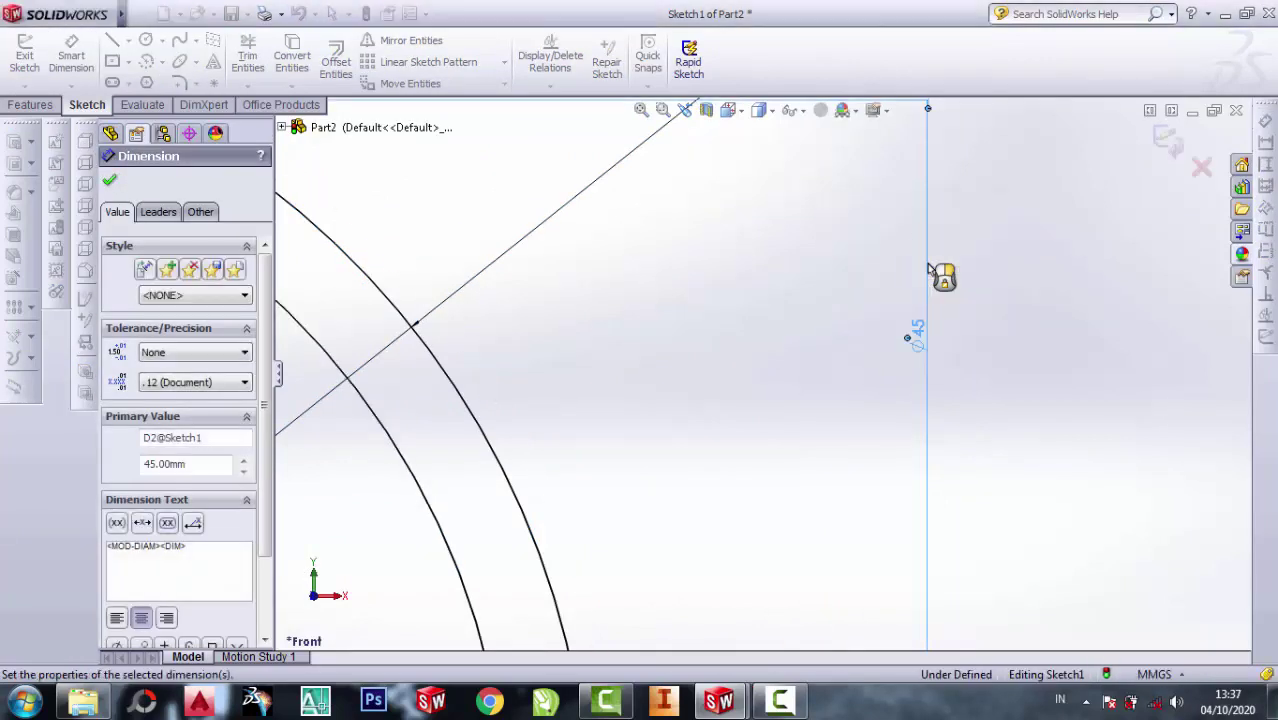
scroll(950, 268, "up", 2)
scroll(800, 380, "up", 1)
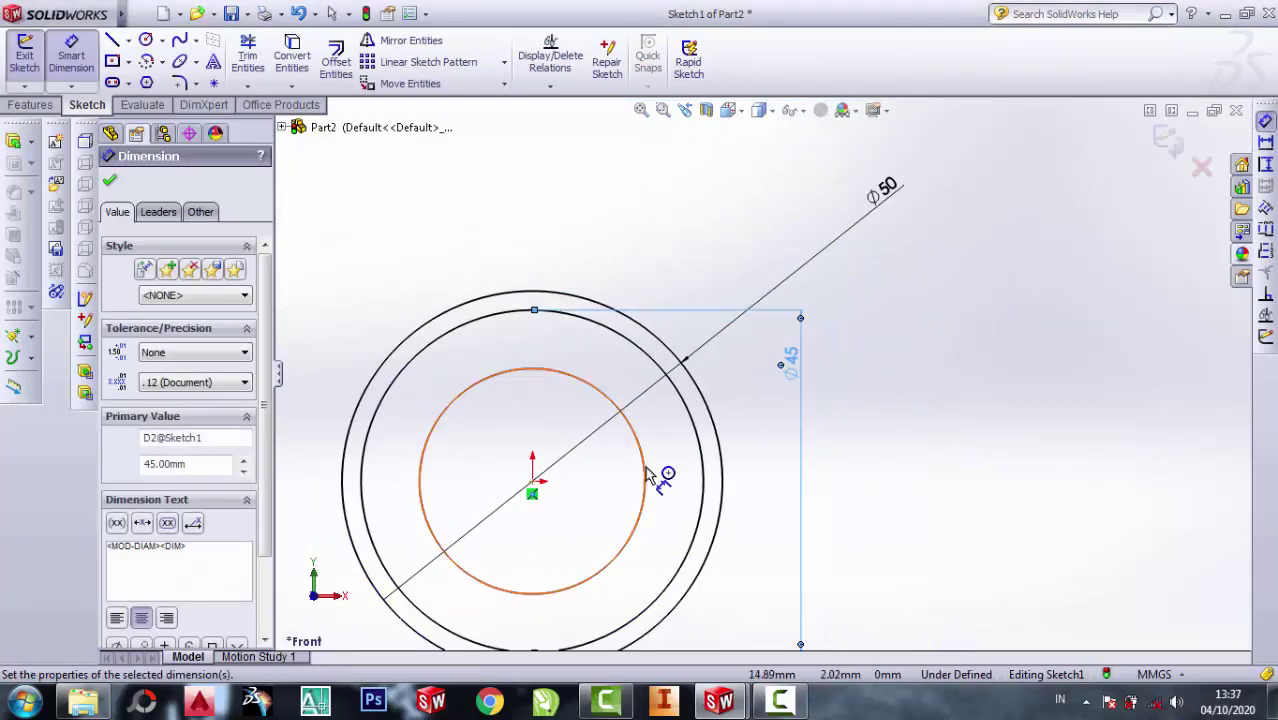
left_click(661, 473)
left_click(855, 420)
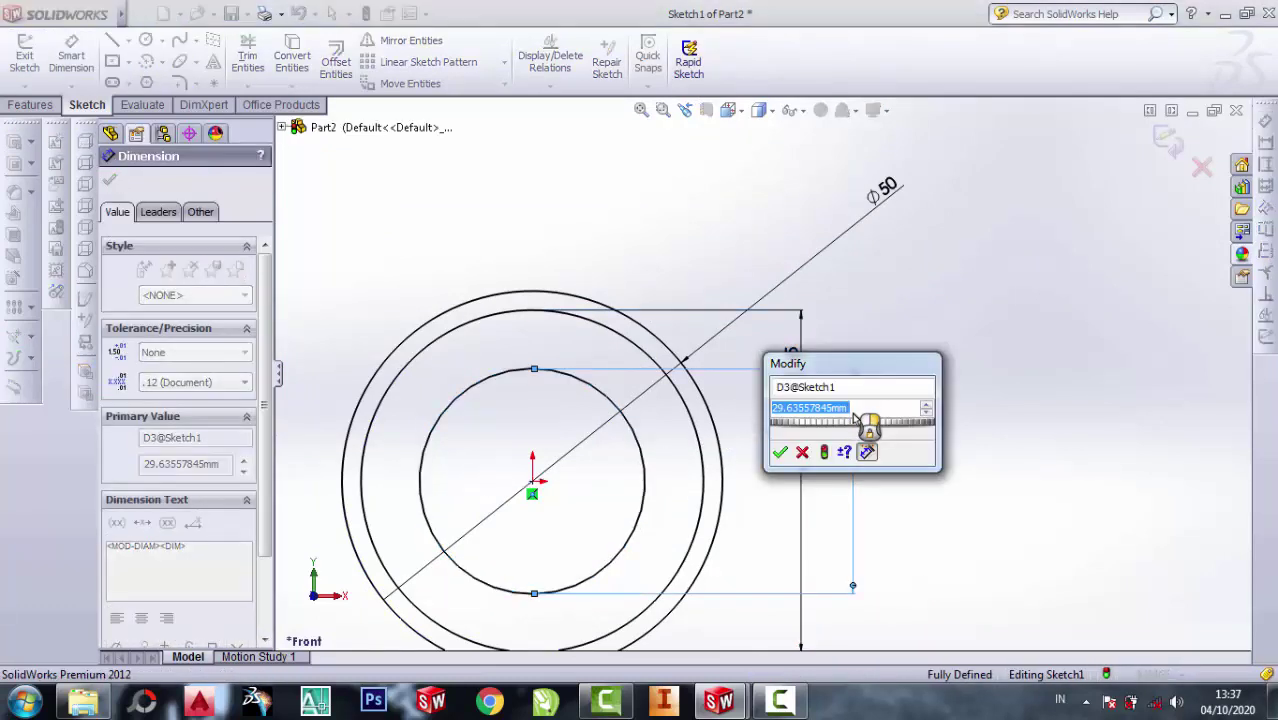
type("40")
key("Return")
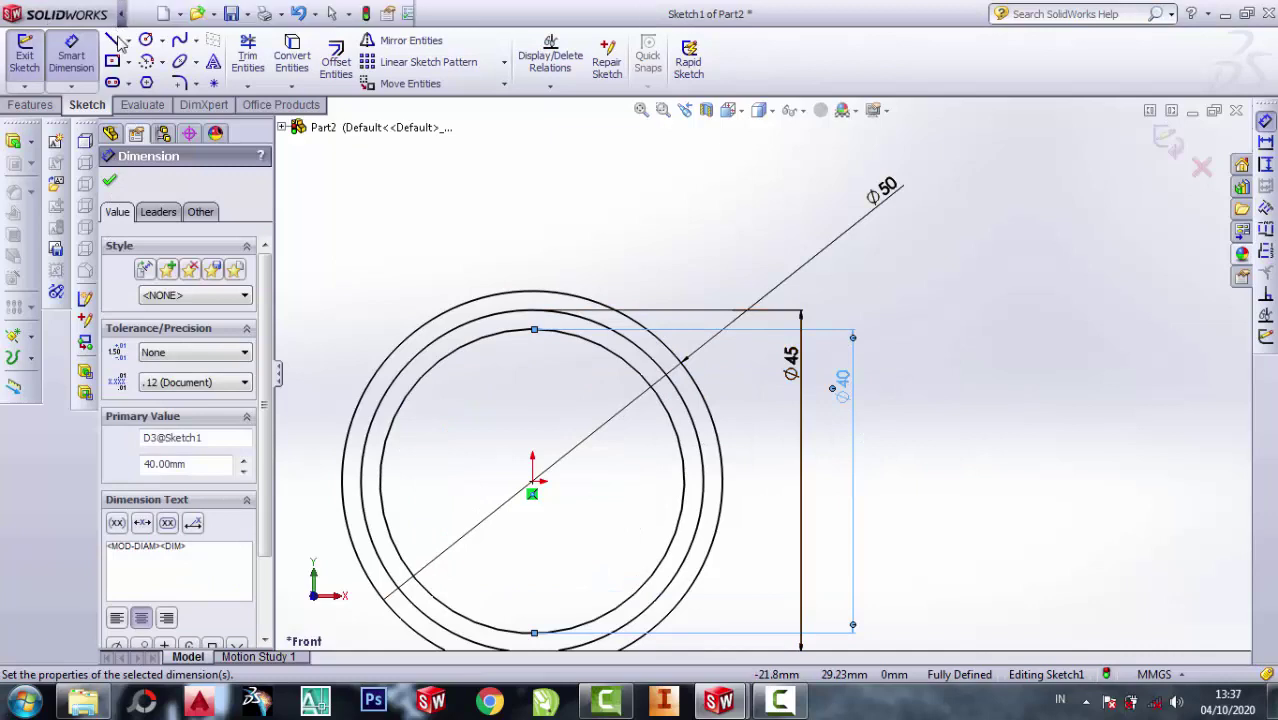
left_click(113, 40)
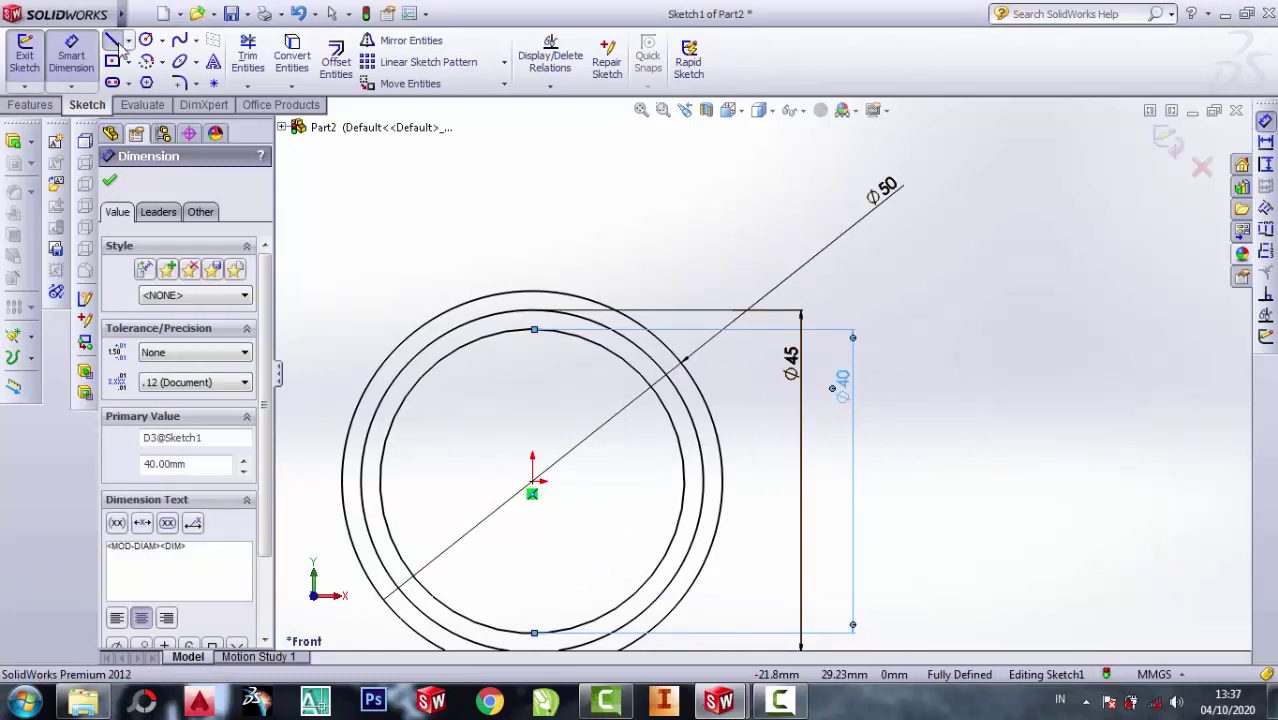
Step: Draw a vertical zigzag line chain from the origin outlining two narrow slots across the circles
left_click(532, 484)
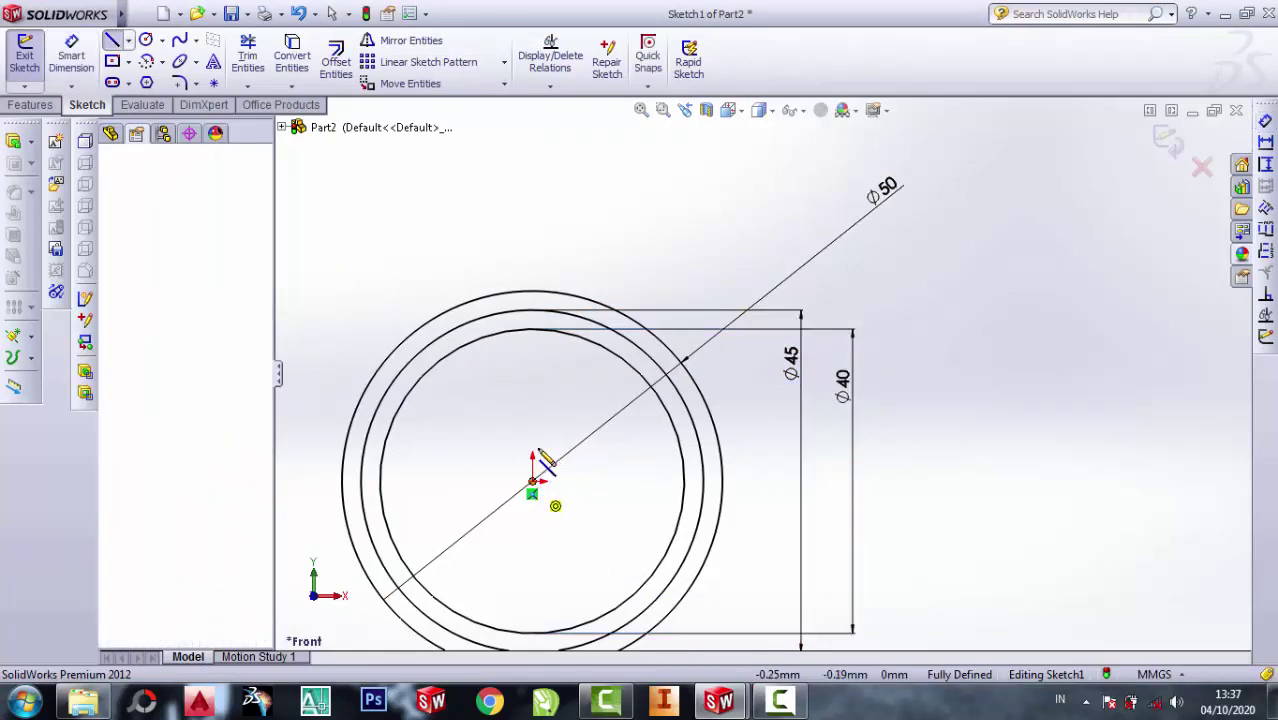
left_click(533, 232)
left_click(559, 232)
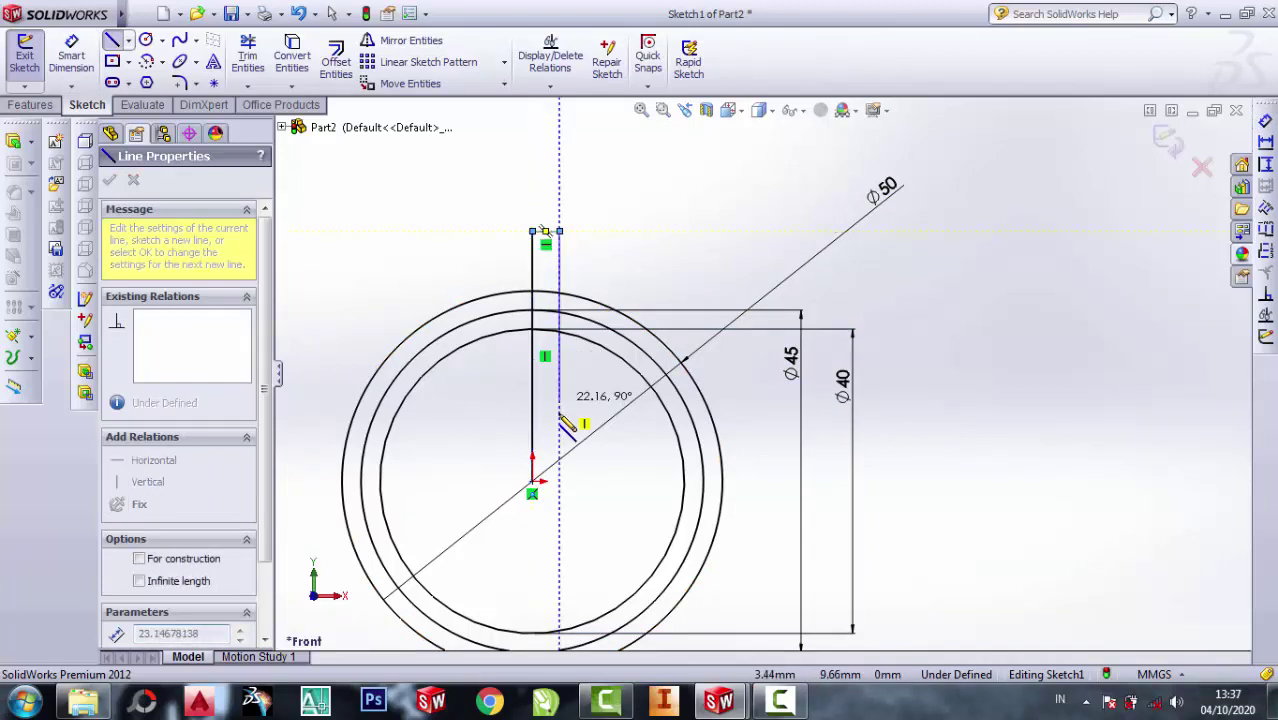
left_click(559, 447)
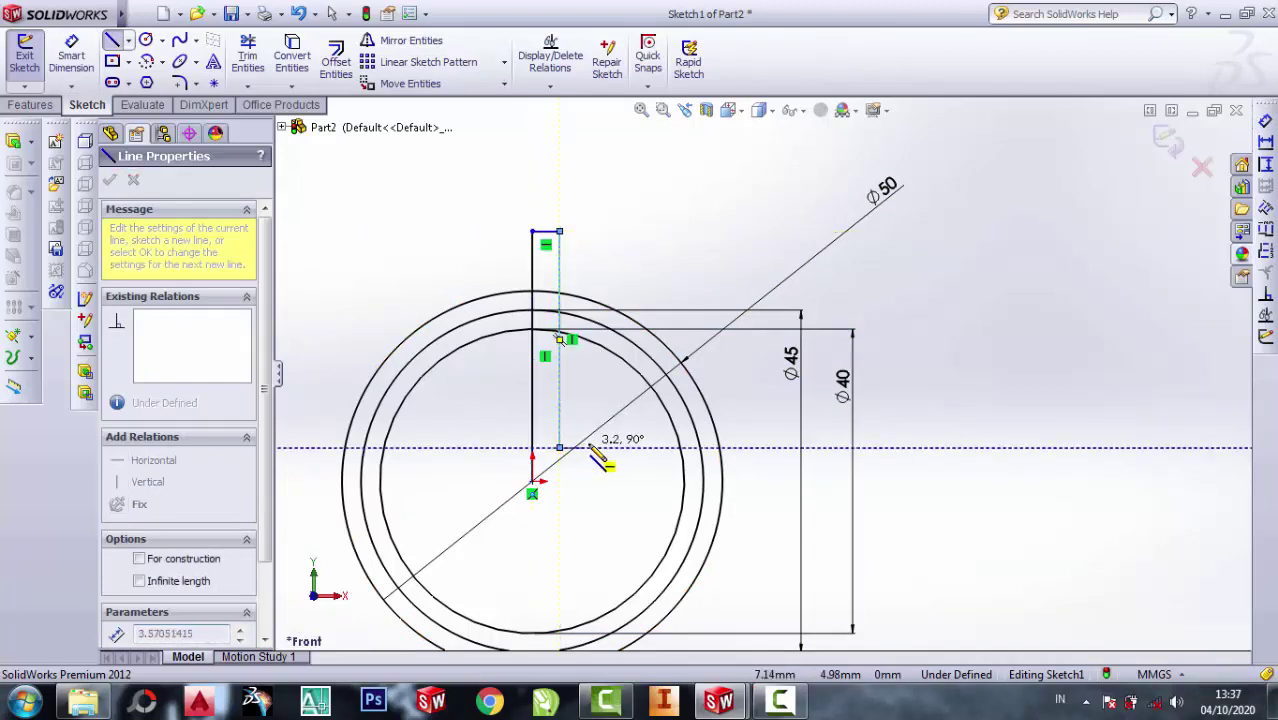
left_click(586, 447)
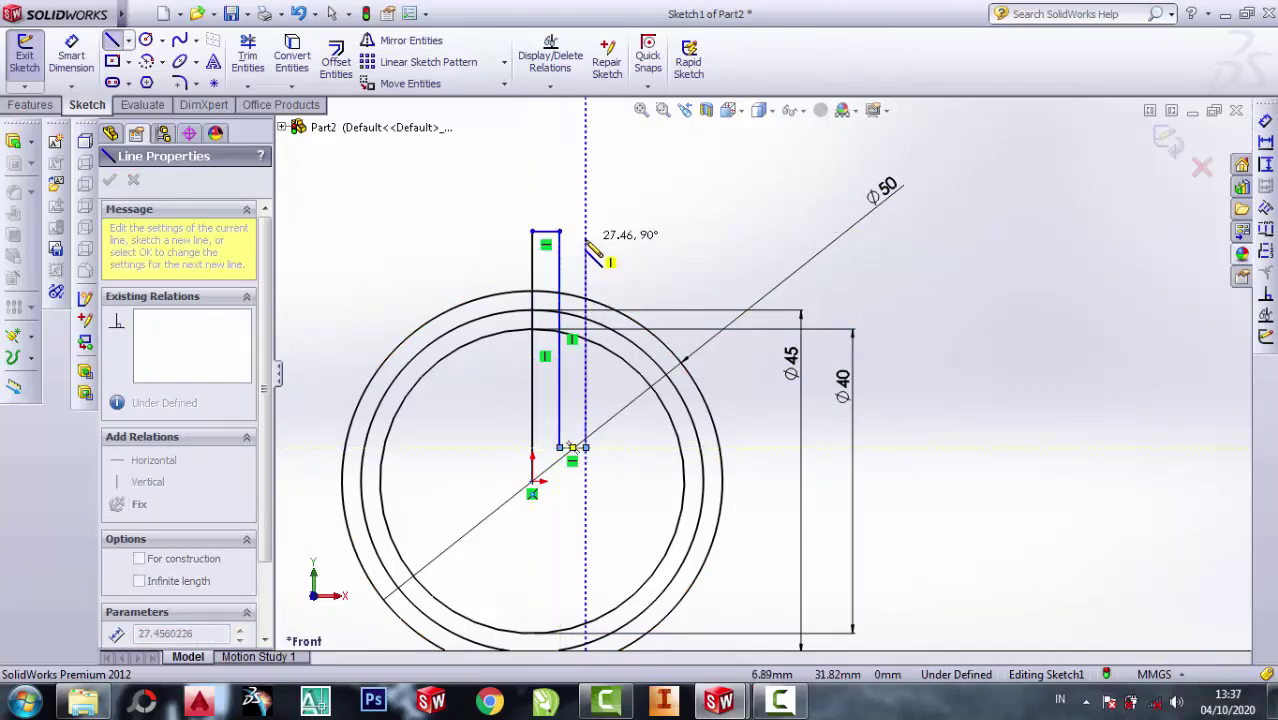
left_click(587, 240)
left_click(611, 238)
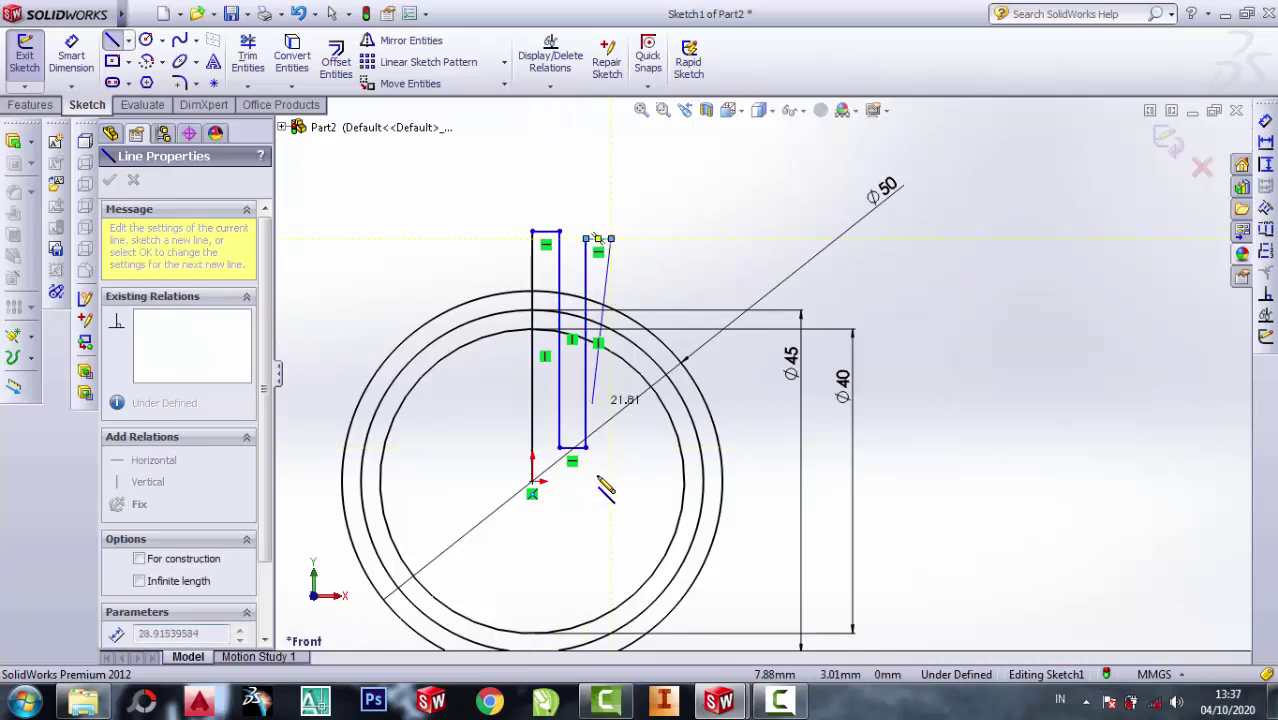
left_click(611, 449)
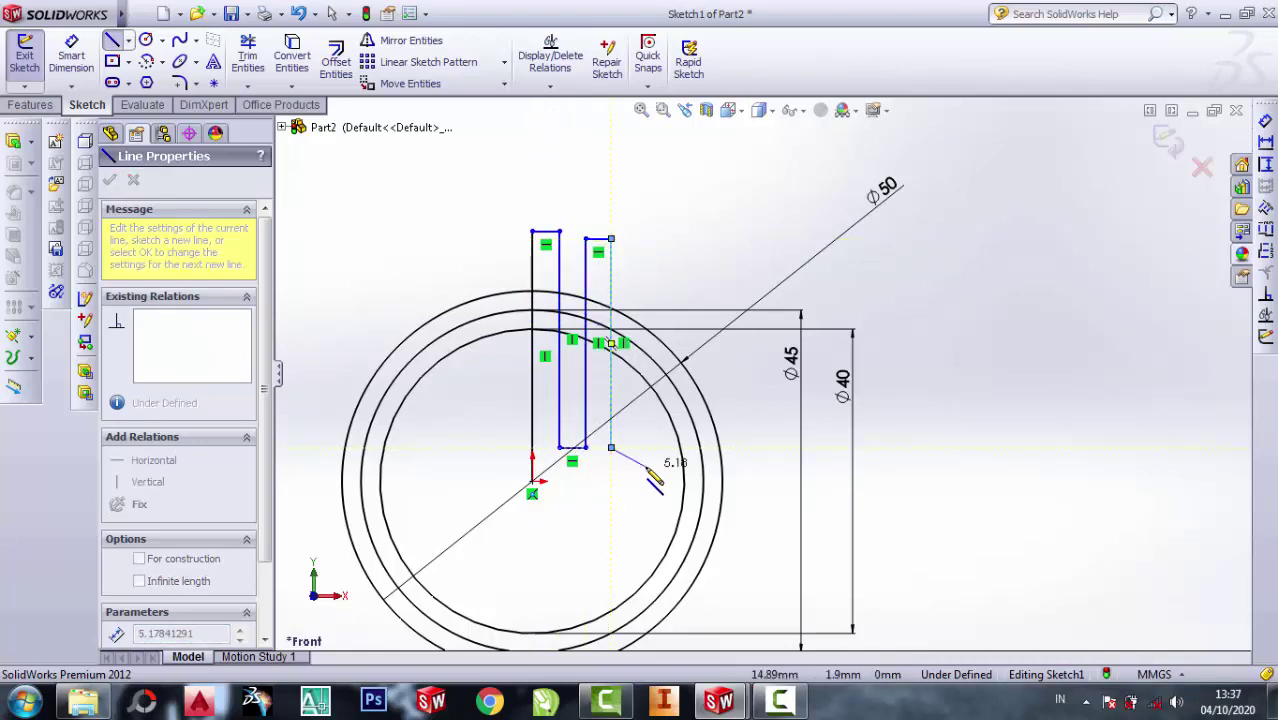
key("Escape")
key("Escape")
scroll(575, 300, "down", 2)
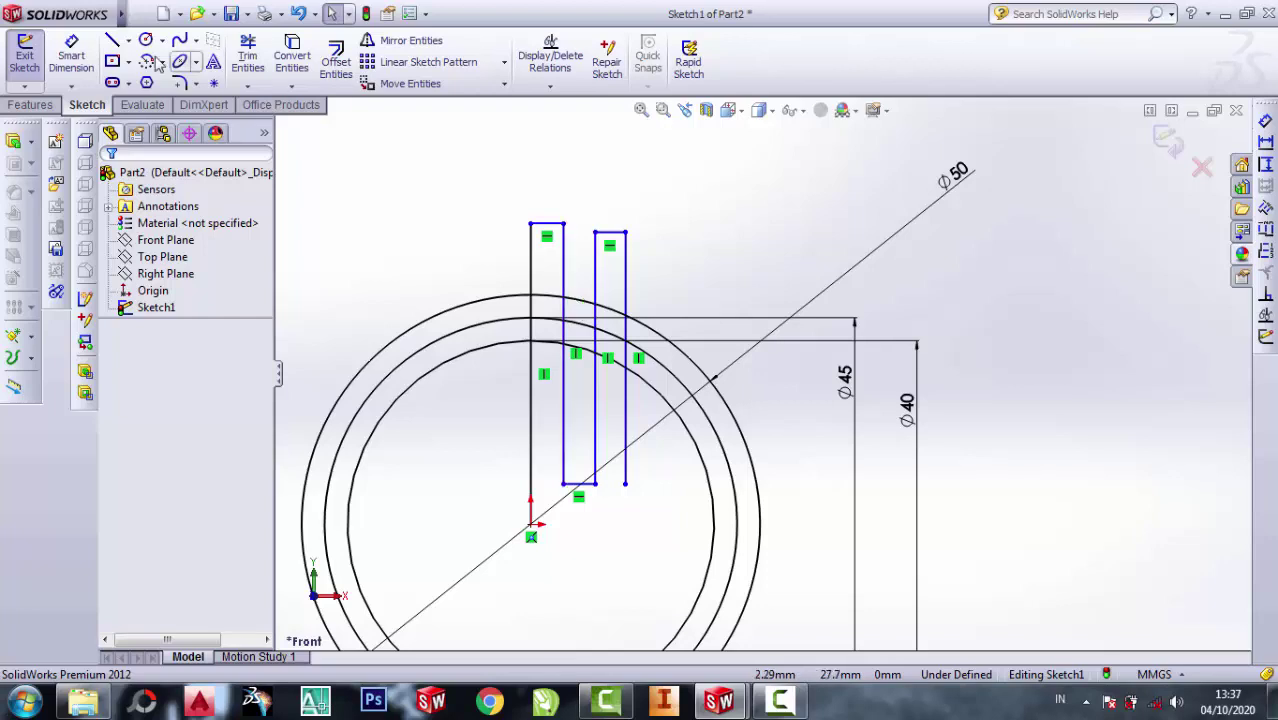
left_click(71, 55)
Step: Dimension the short top line to 2 mm and the bottom gap to 1 mm
left_click(549, 226)
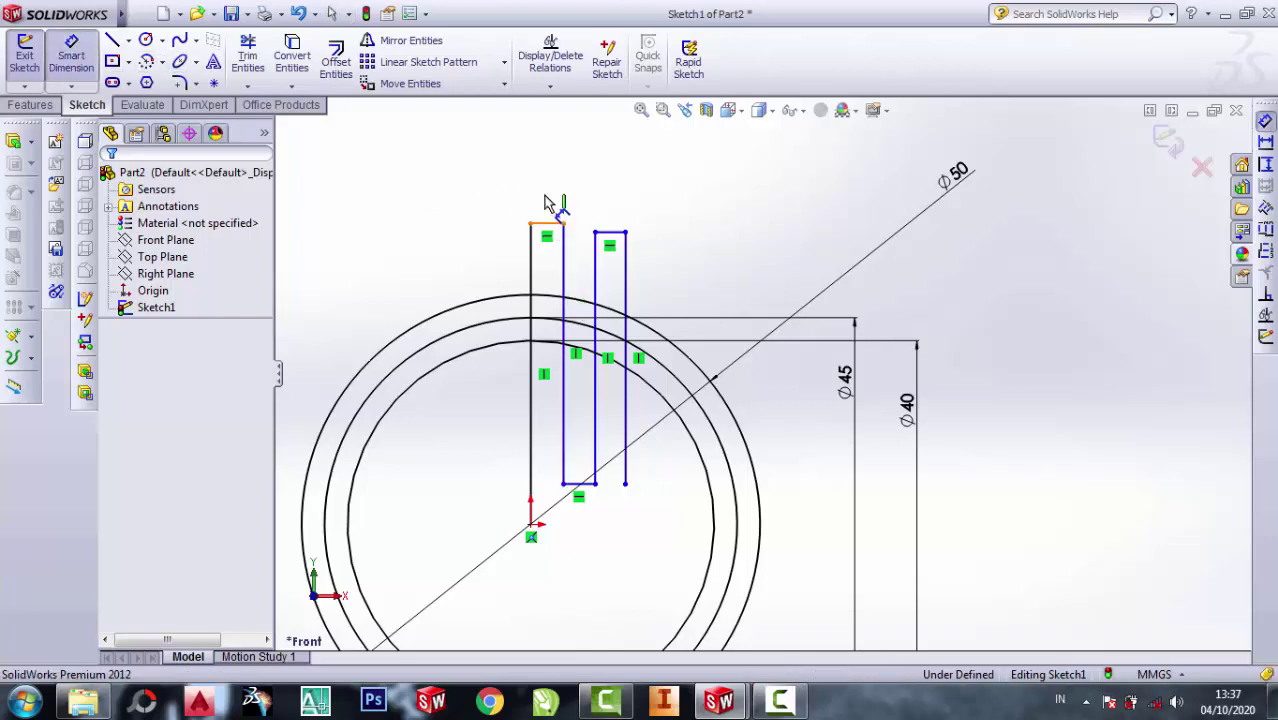
left_click(542, 178)
type("2")
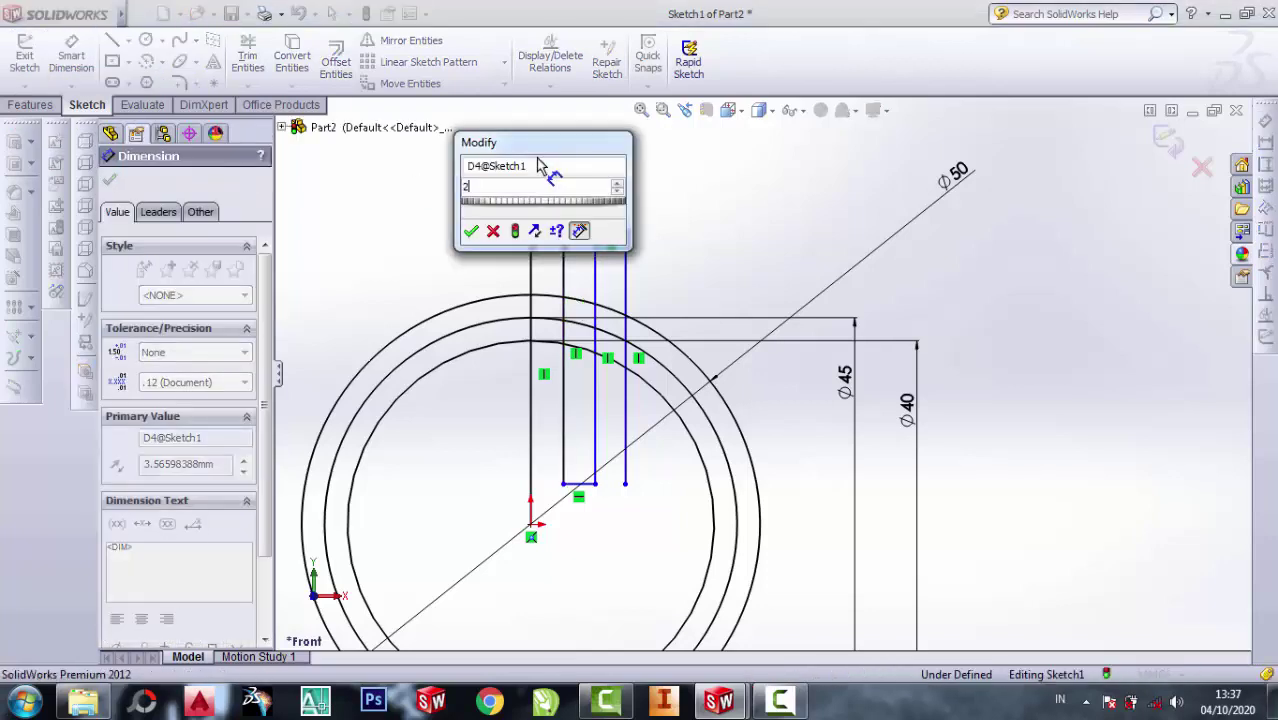
key("Return")
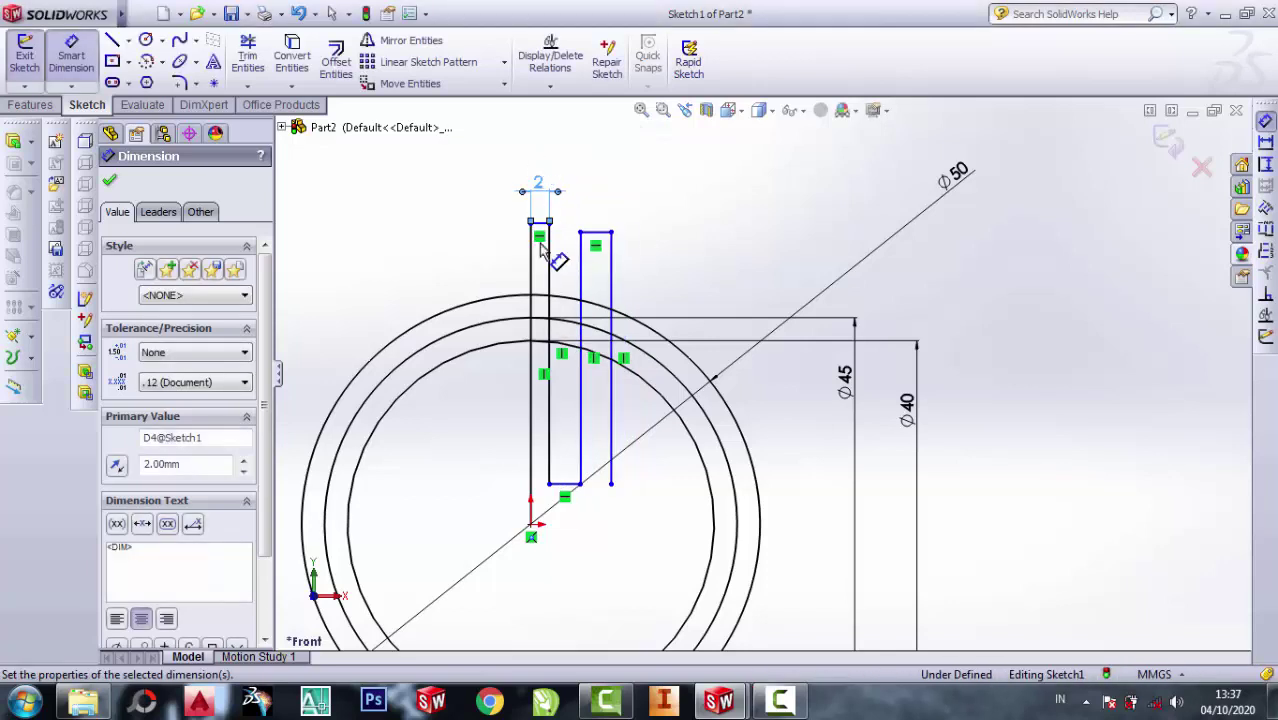
left_click(572, 487)
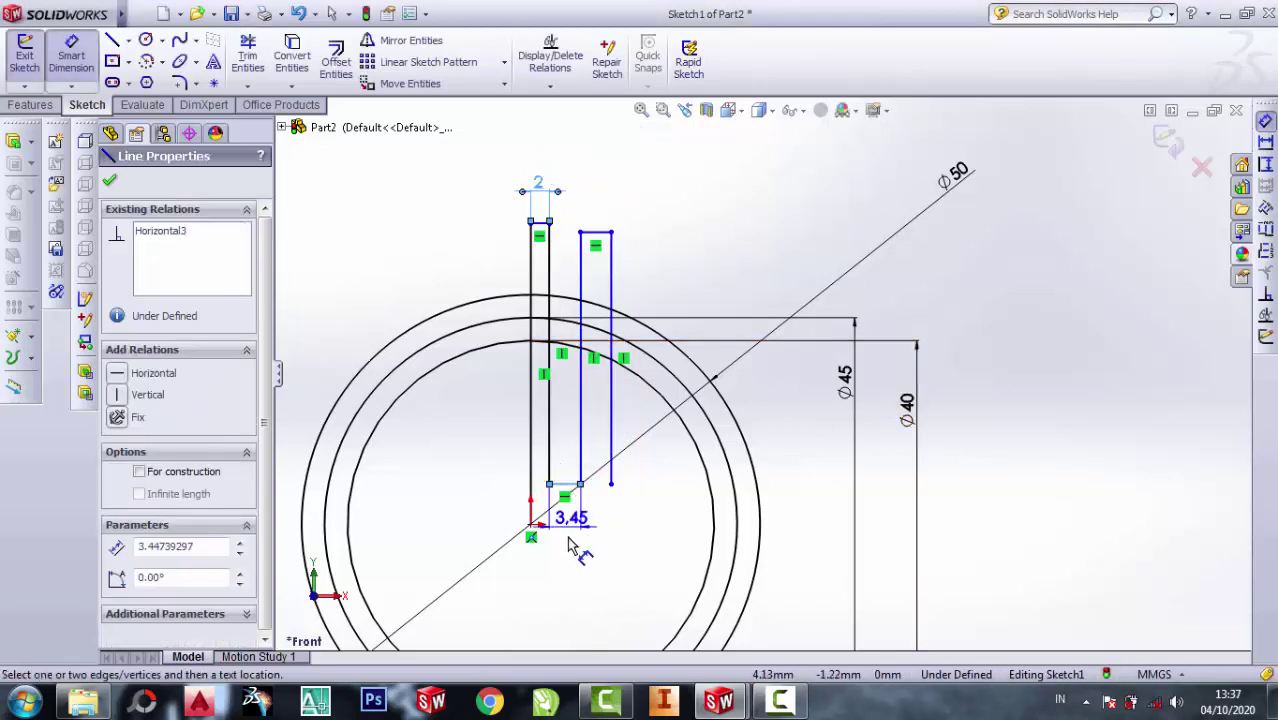
left_click(572, 540)
type("1")
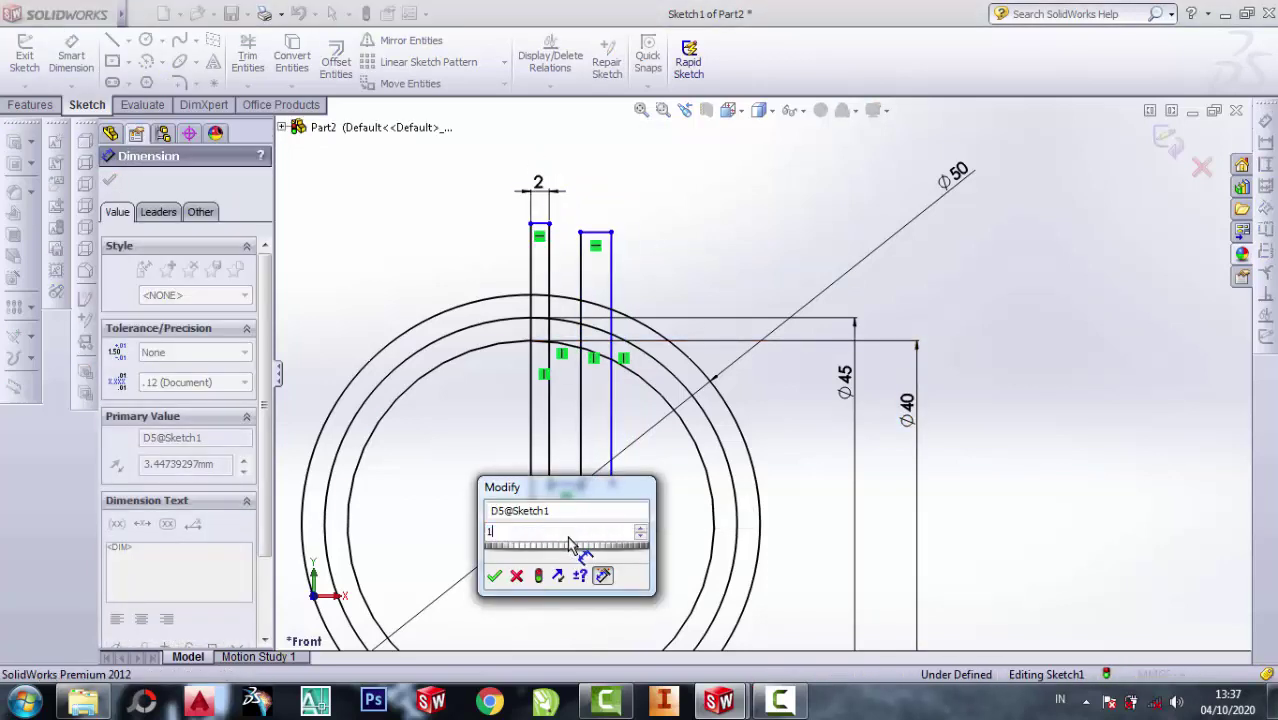
key("Return")
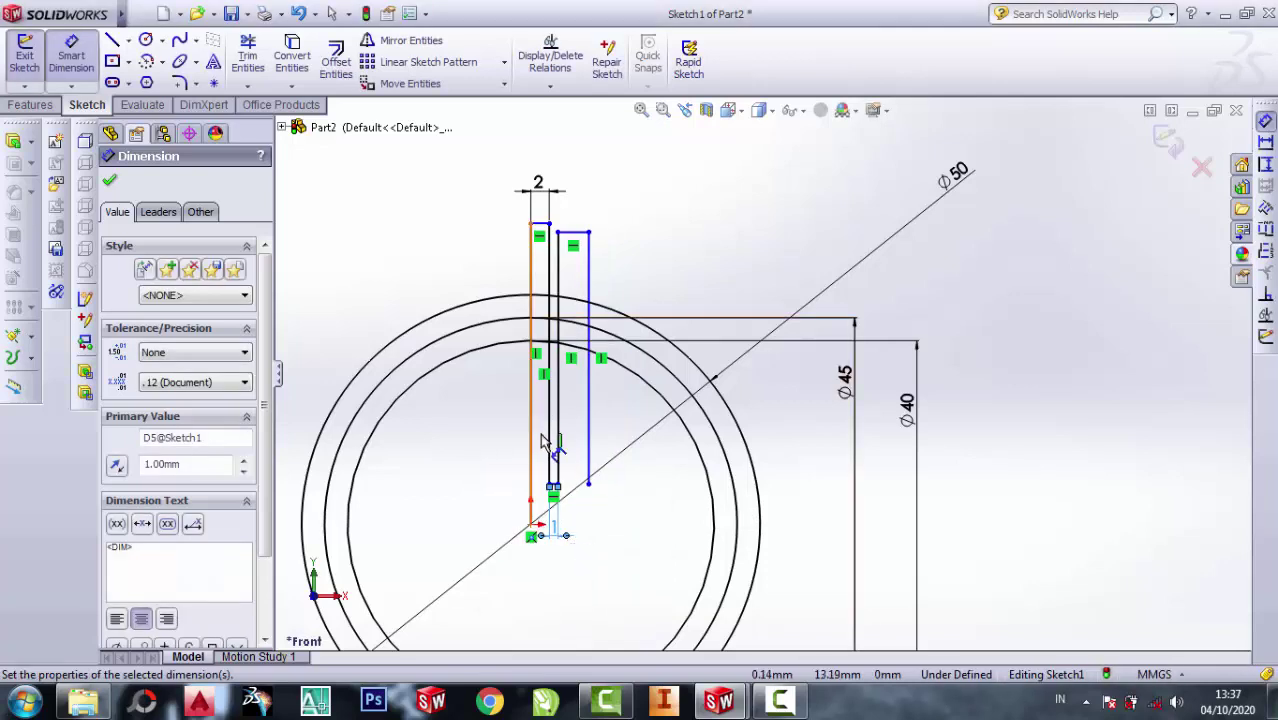
Step: Give the second slot's top edge a 1.50 mm width
scroll(575, 545, "down", 2)
scroll(632, 560, "up", 2)
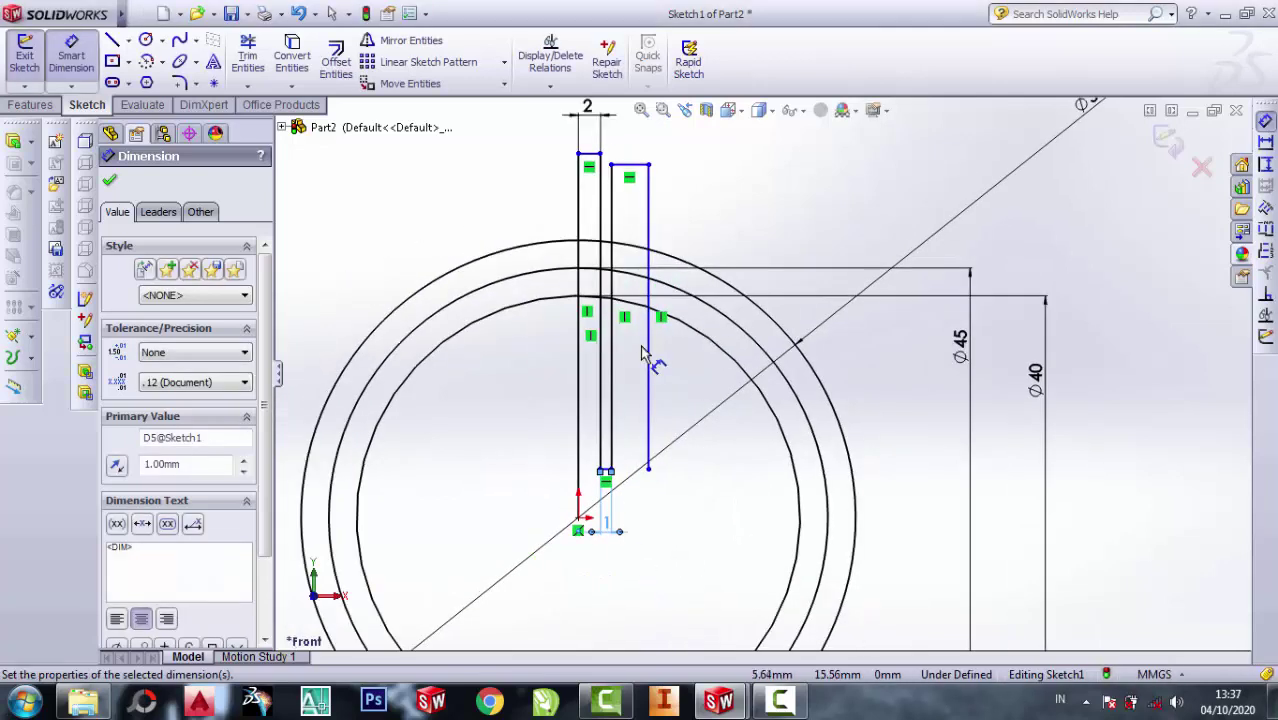
left_click(640, 168)
left_click(633, 140)
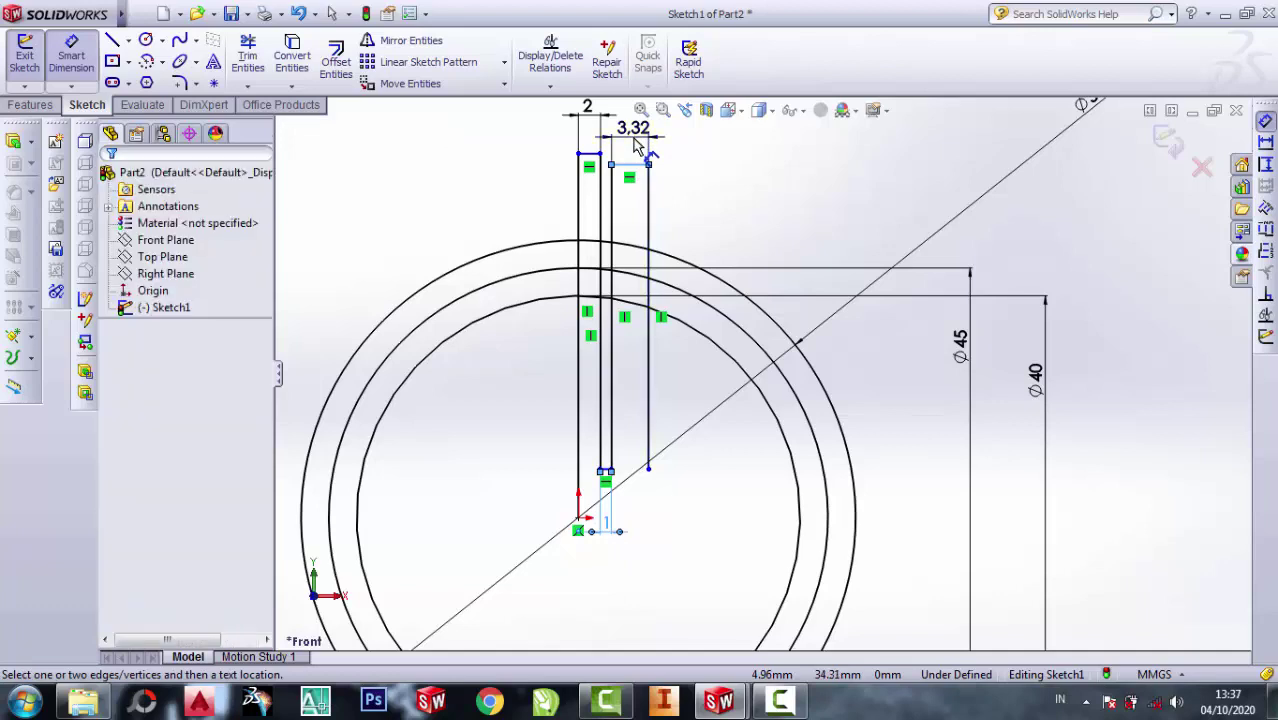
type("1.5")
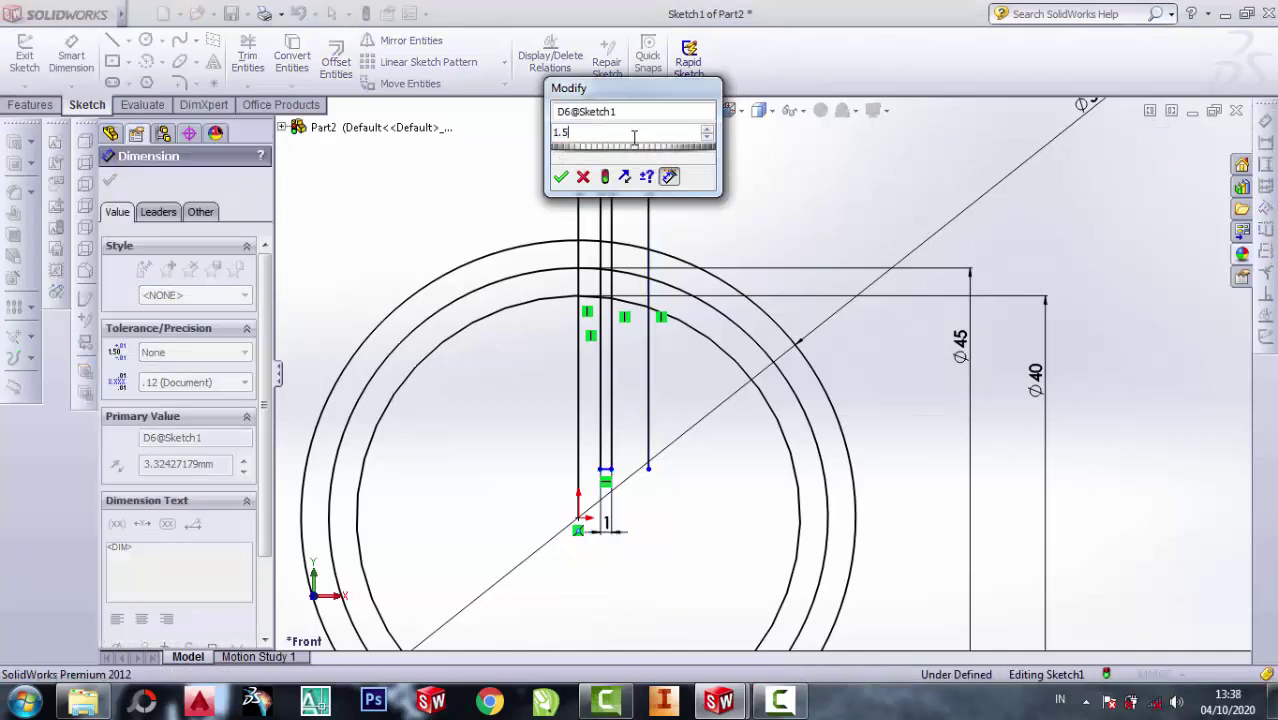
key("Return")
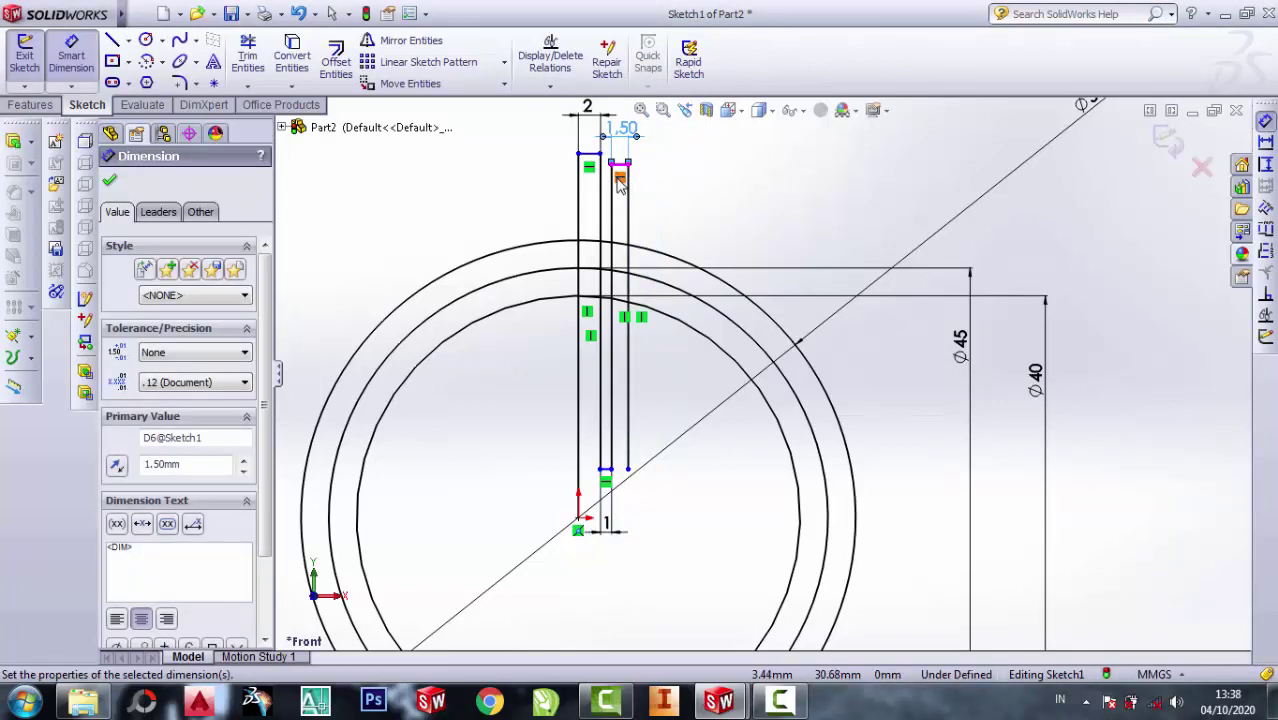
scroll(700, 300, "down", 1)
scroll(685, 343, "down", 2)
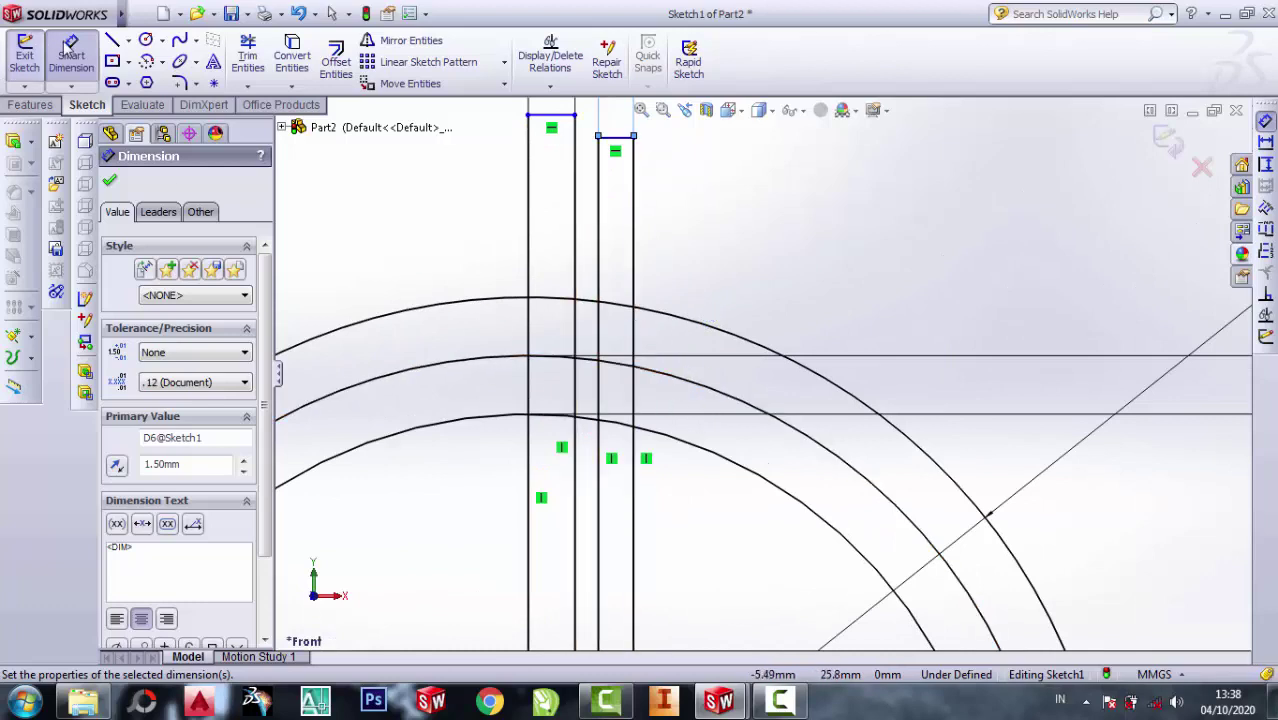
Step: Draw a three-point spline crossing the outer, middle and inner circles
left_click(183, 42)
scroll(584, 337, "down", 1)
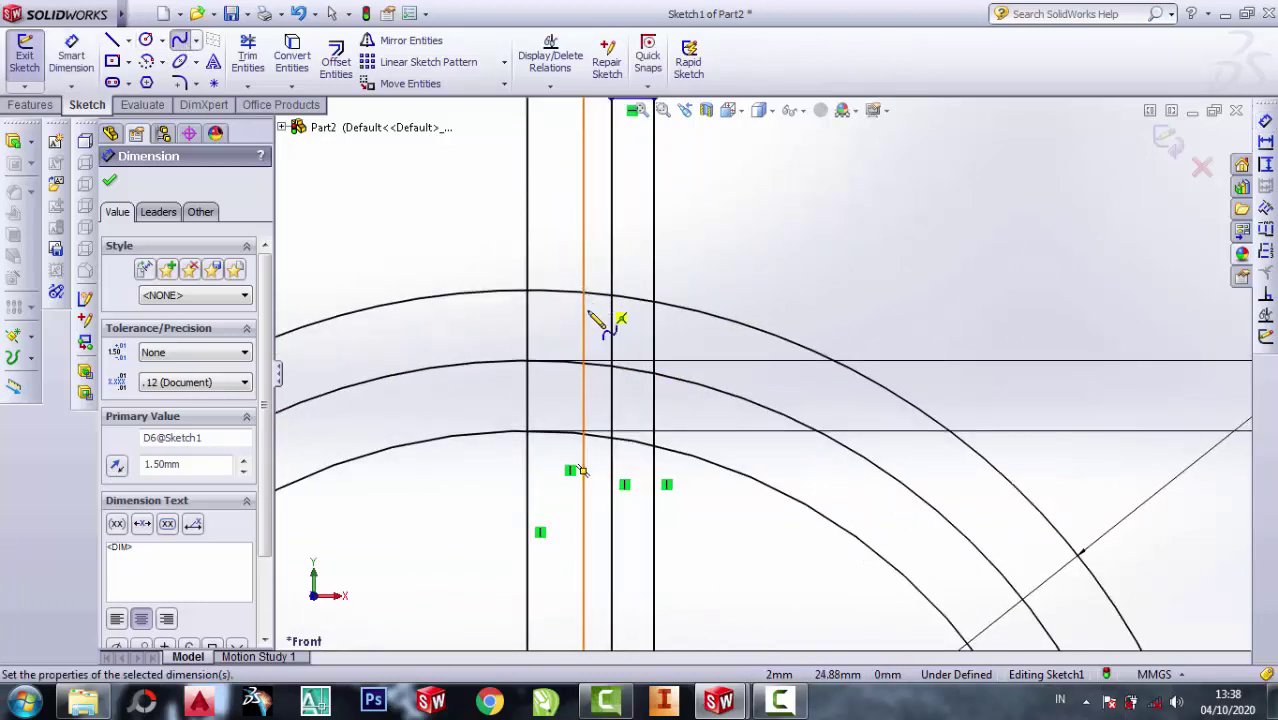
left_click(584, 293)
left_click(611, 369)
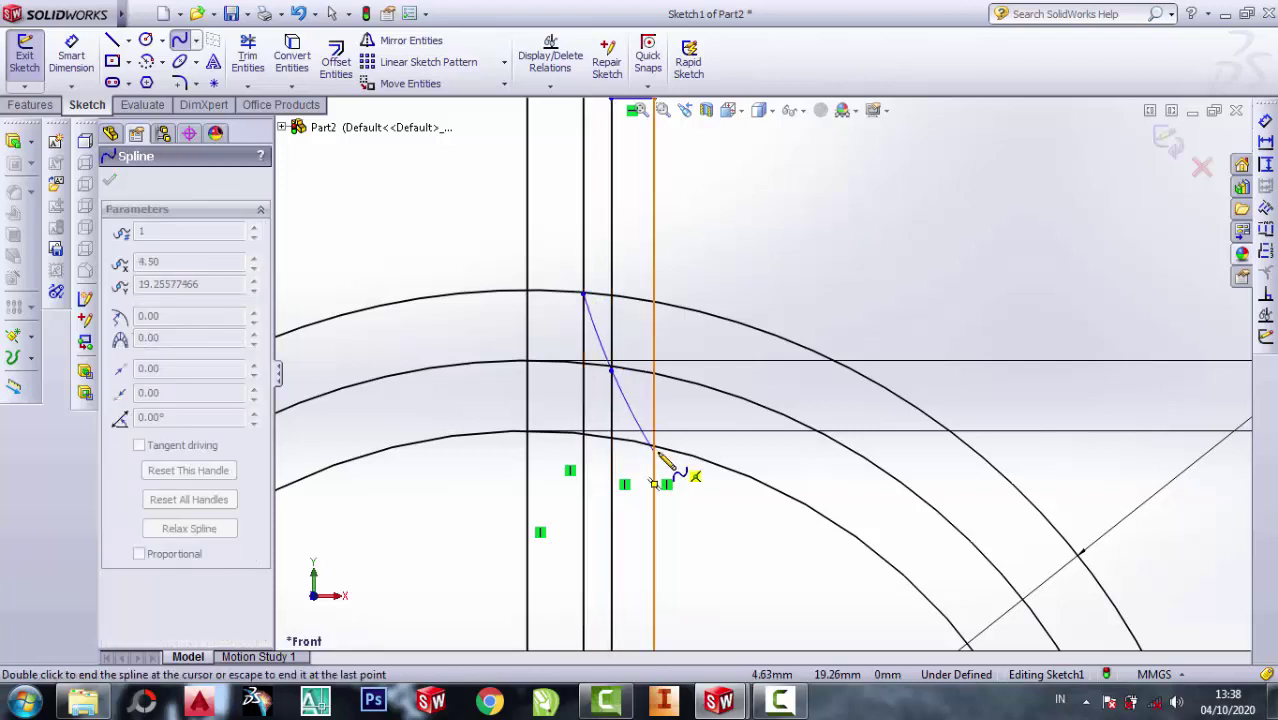
scroll(656, 448, "down", 1)
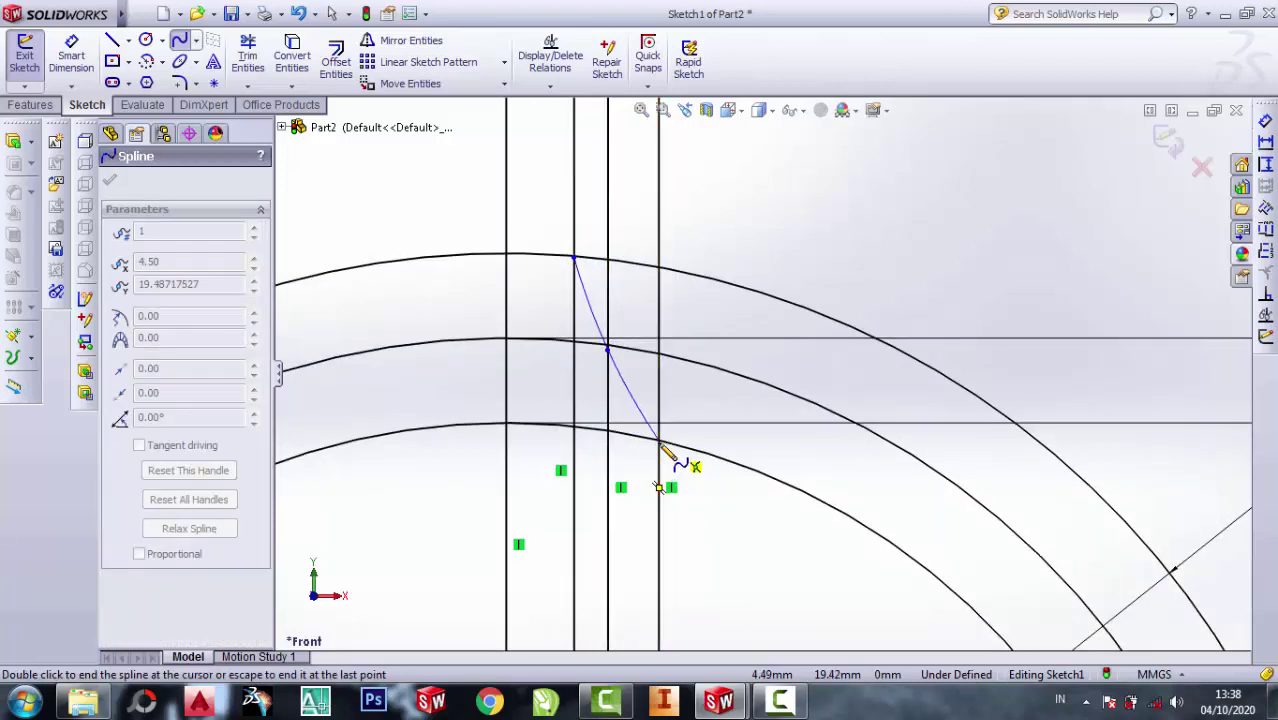
left_click(659, 441)
key("Escape")
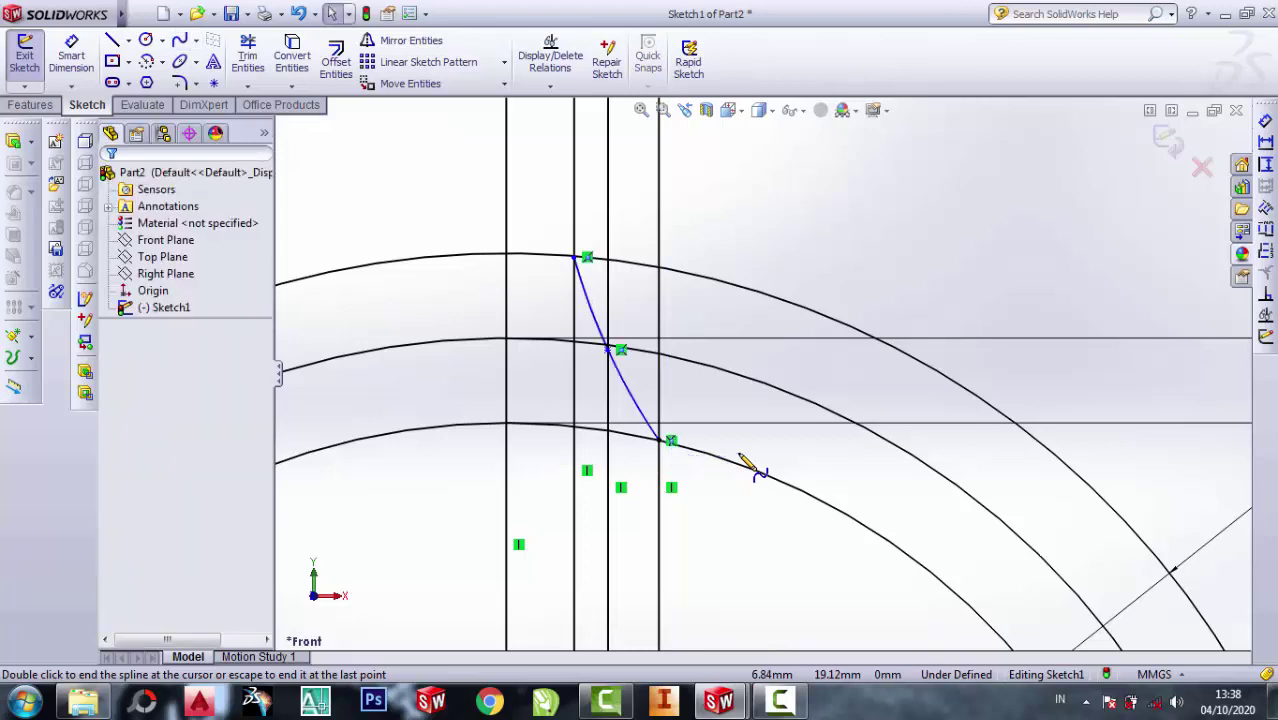
scroll(622, 275, "up", 1)
scroll(622, 275, "up", 2)
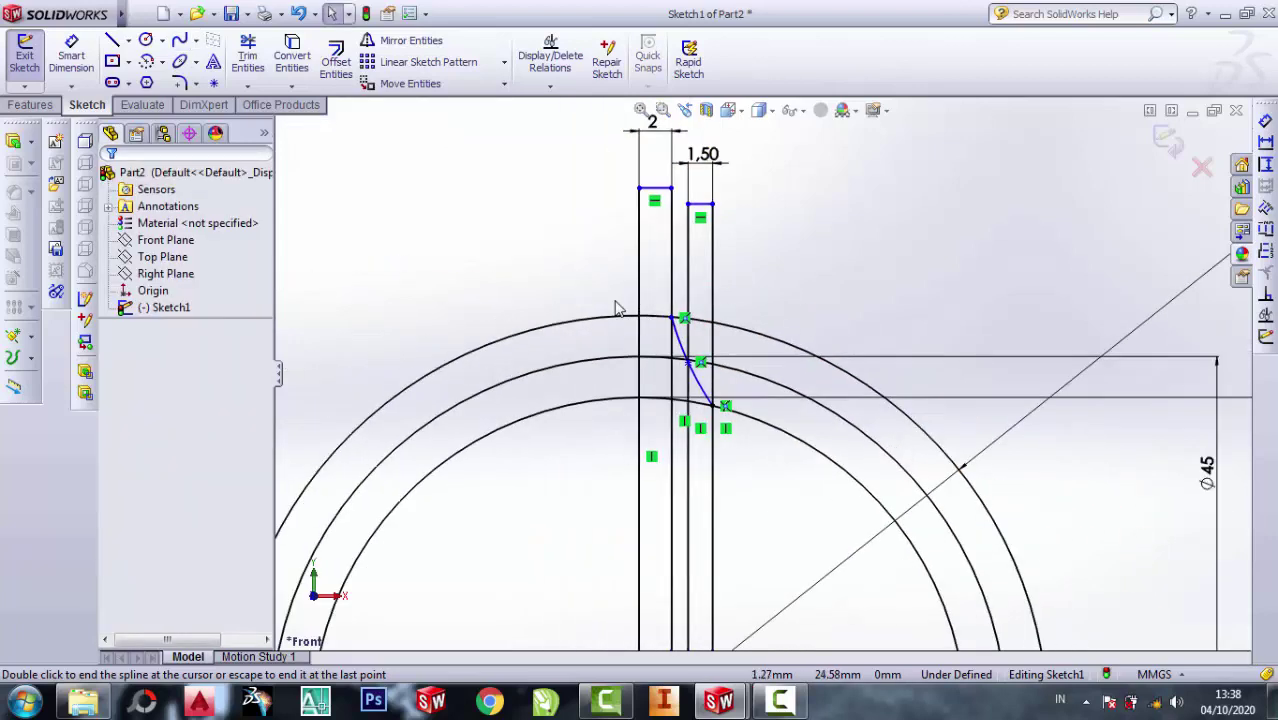
Step: Delete the three vertical helper lines
left_click_drag(771, 497, 659, 478)
right_click(660, 476)
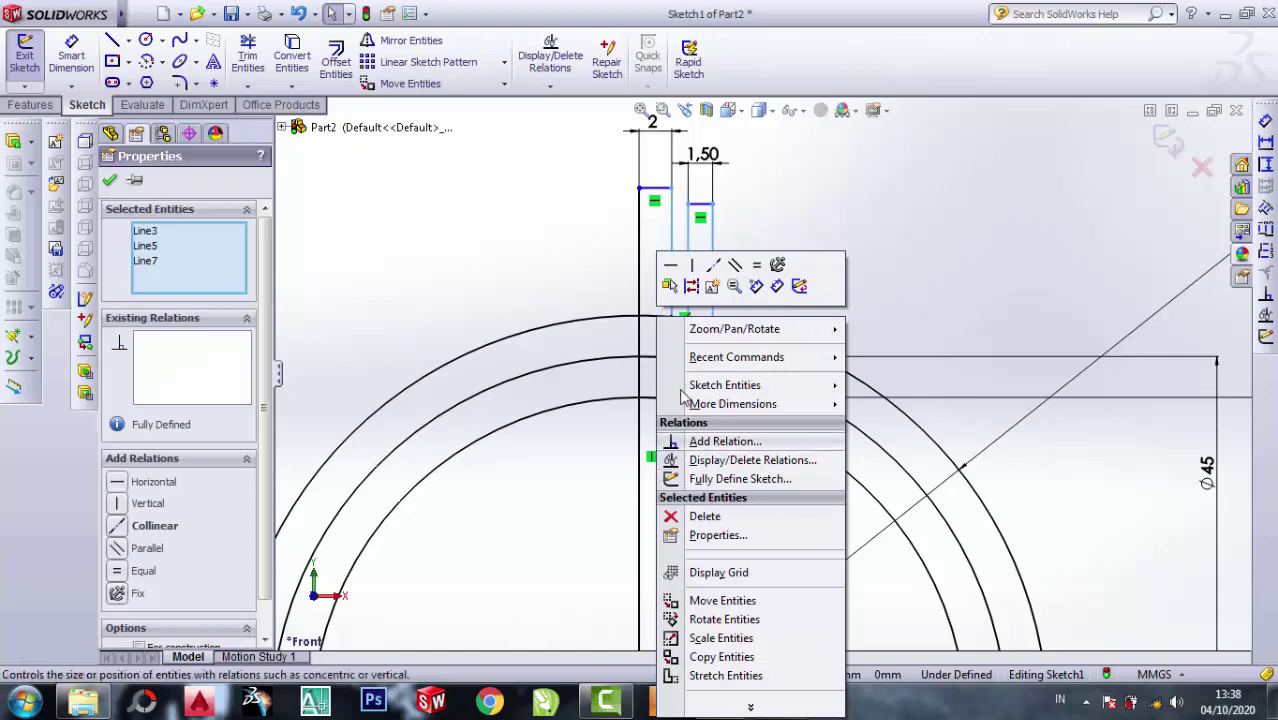
left_click(705, 517)
scroll(714, 300, "down", 2)
scroll(710, 345, "down", 2)
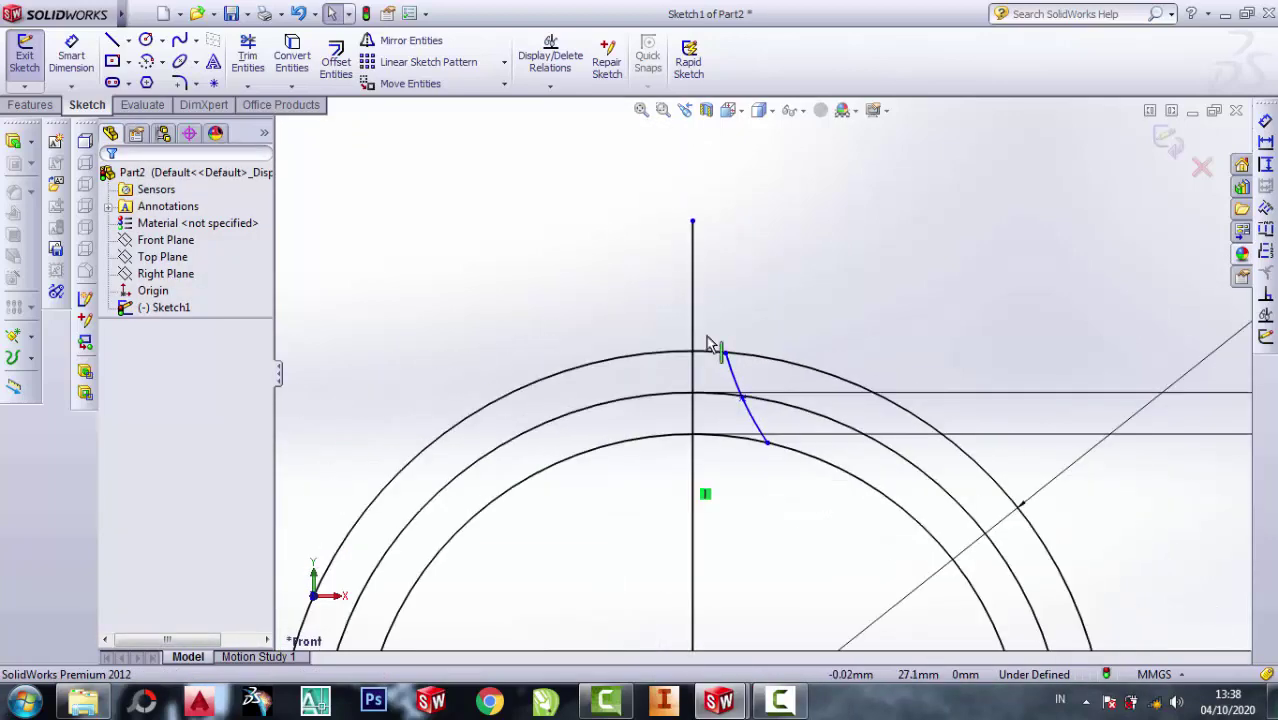
scroll(708, 346, "up", 3)
scroll(742, 360, "down", 3)
scroll(735, 335, "down", 2)
Step: Drag the spline's top endpoint onto the outer circle
scroll(746, 350, "down", 2)
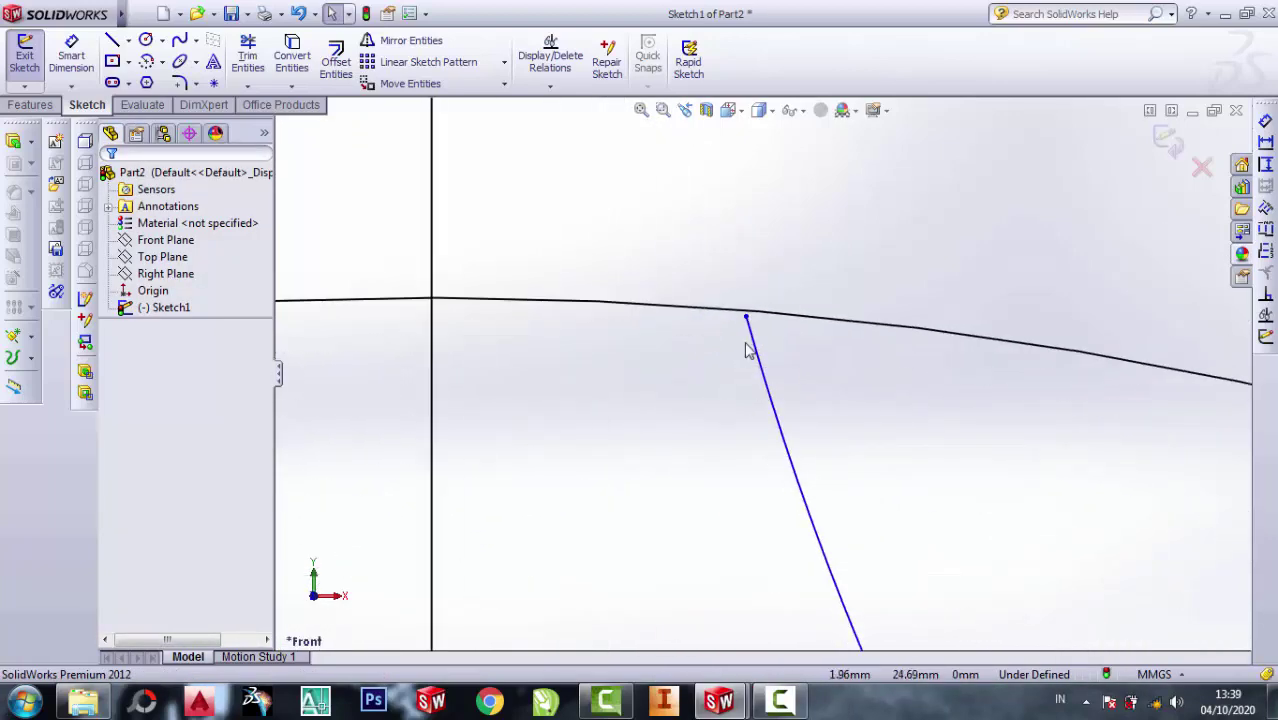
scroll(746, 350, "down", 1)
left_click(745, 318)
left_click_drag(745, 318, 740, 287)
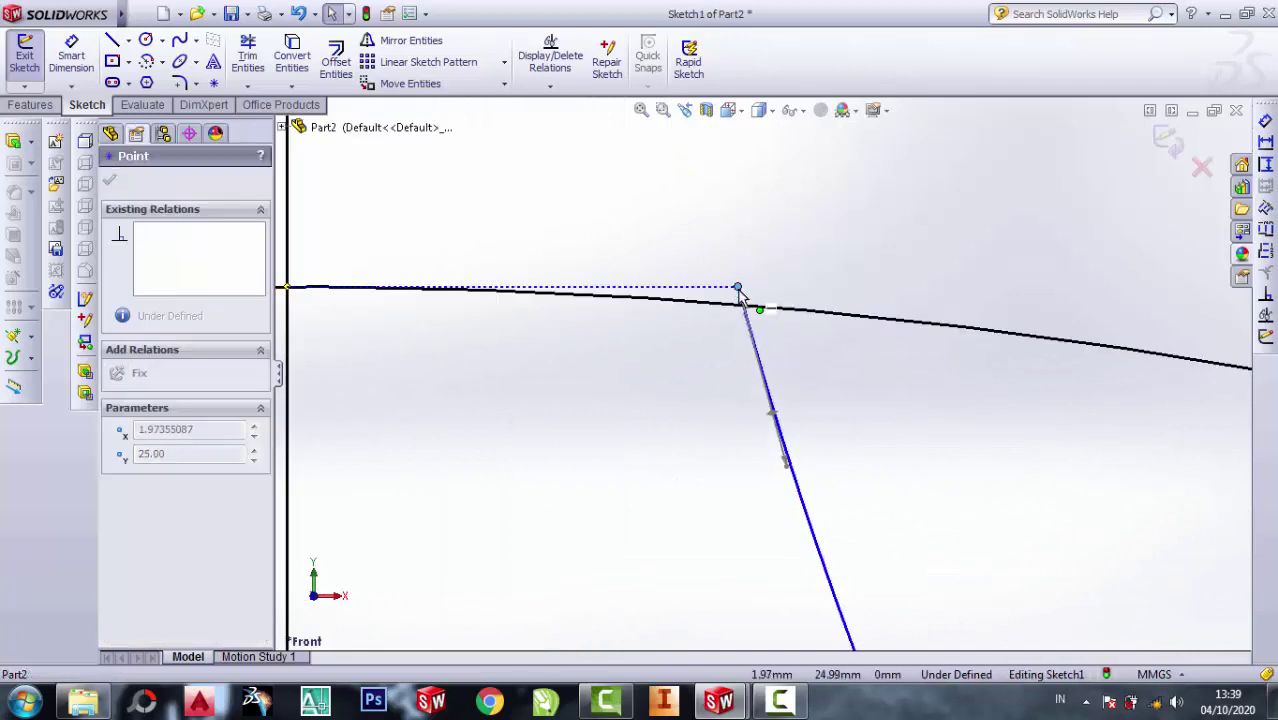
scroll(758, 301, "up", 2)
scroll(765, 323, "up", 2)
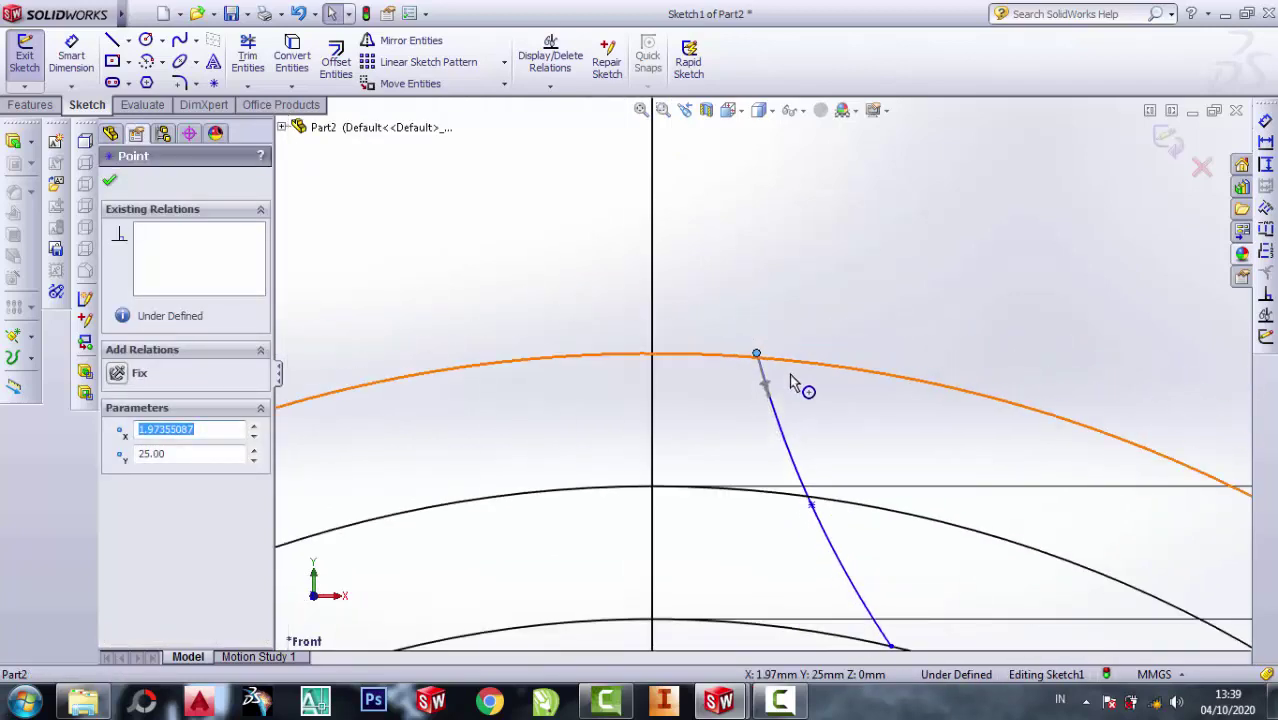
scroll(802, 382, "down", 3)
scroll(668, 316, "up", 2)
scroll(720, 360, "up", 2)
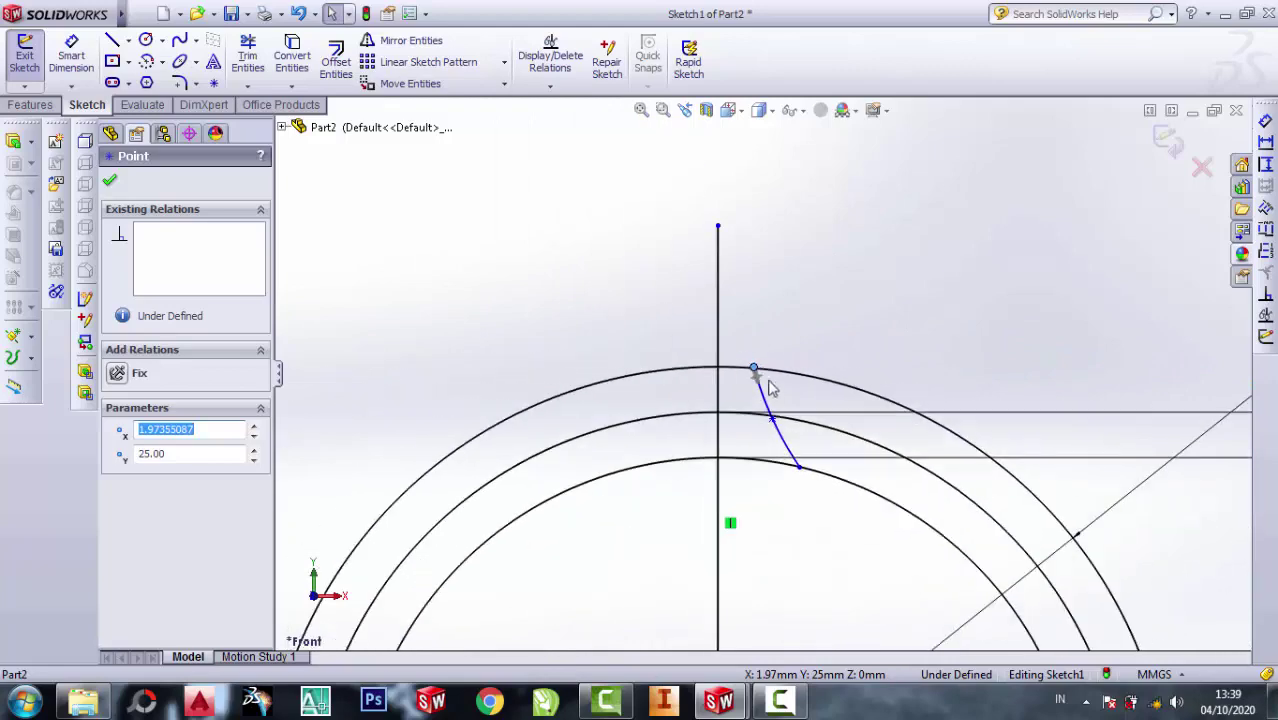
scroll(760, 390, "down", 2)
scroll(800, 418, "down", 1)
scroll(812, 592, "down", 3)
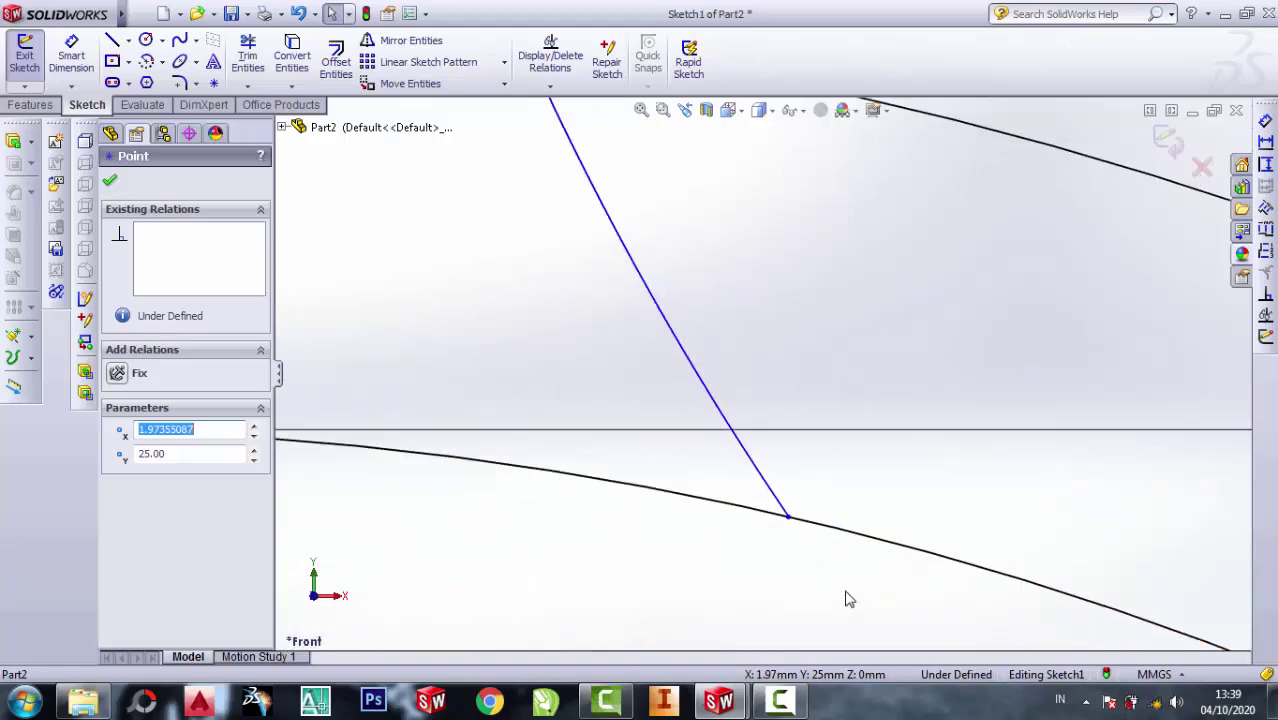
scroll(753, 434, "up", 1)
scroll(753, 428, "up", 2)
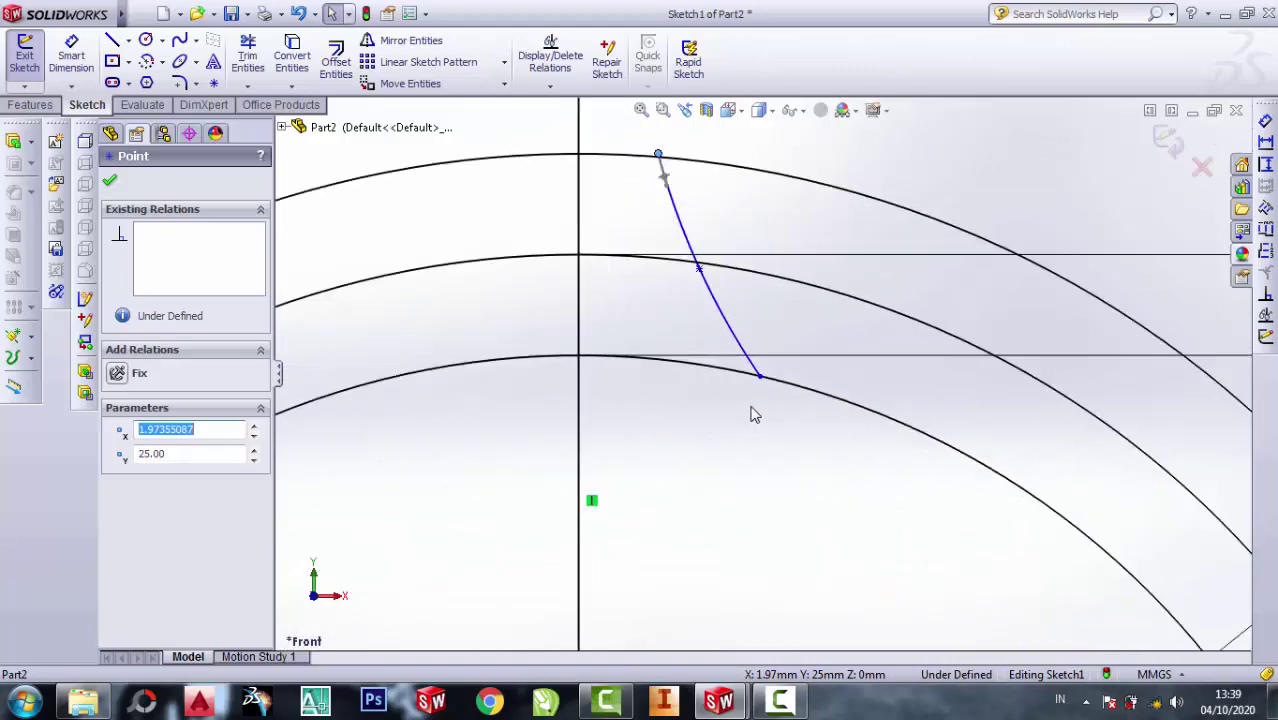
scroll(745, 405, "up", 1)
scroll(752, 330, "down", 1)
scroll(750, 230, "down", 1)
scroll(722, 218, "up", 1)
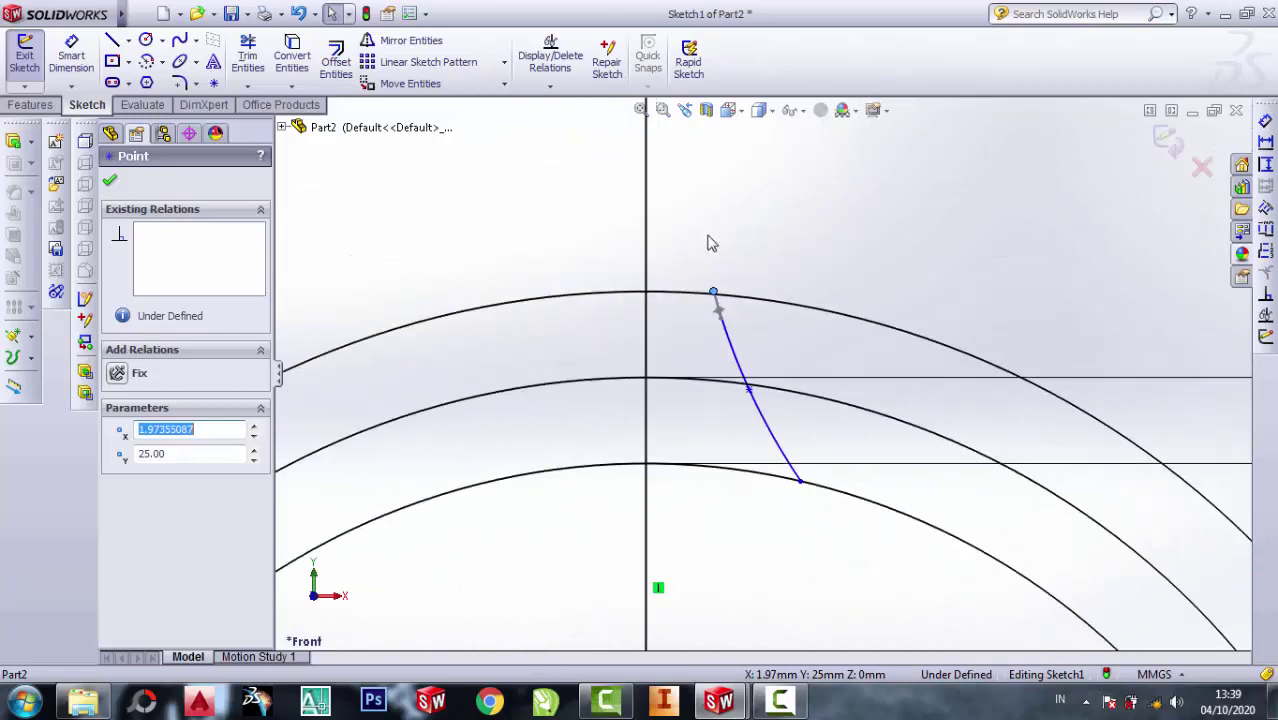
Step: Delete the middle ⌀45 mm circle and confirm the deletion
left_click(851, 413)
right_click(851, 413)
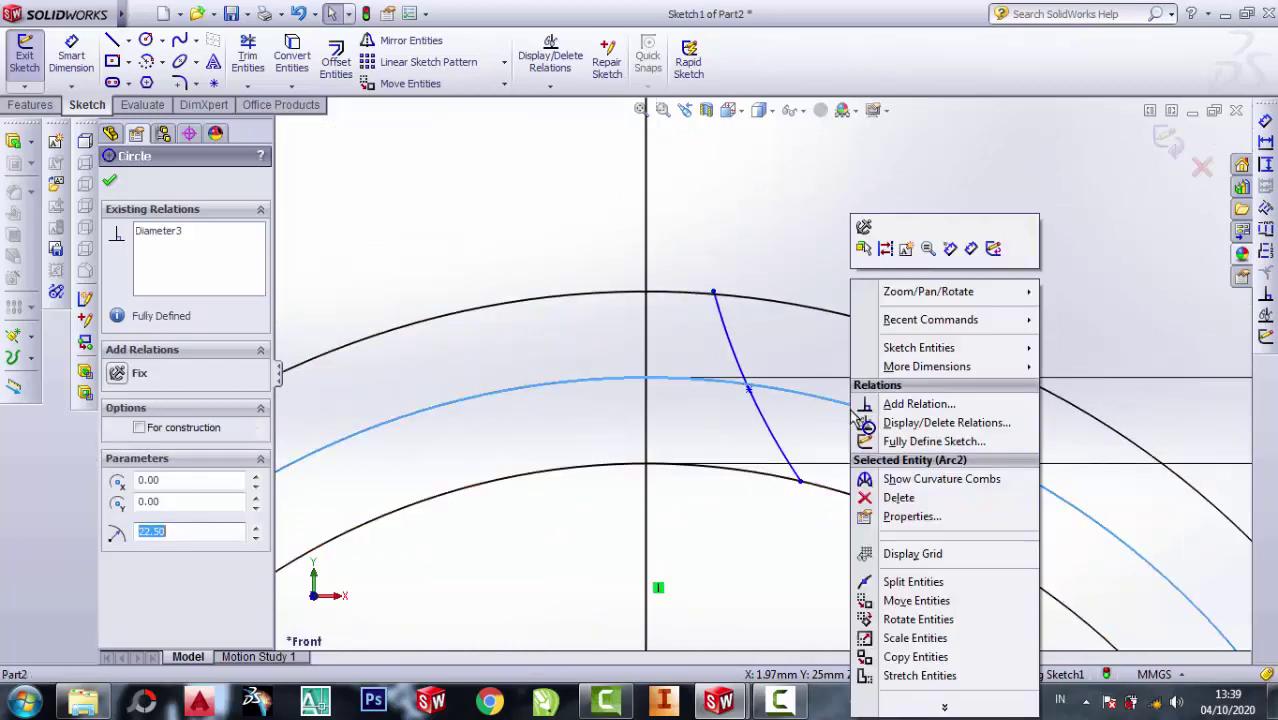
left_click(897, 497)
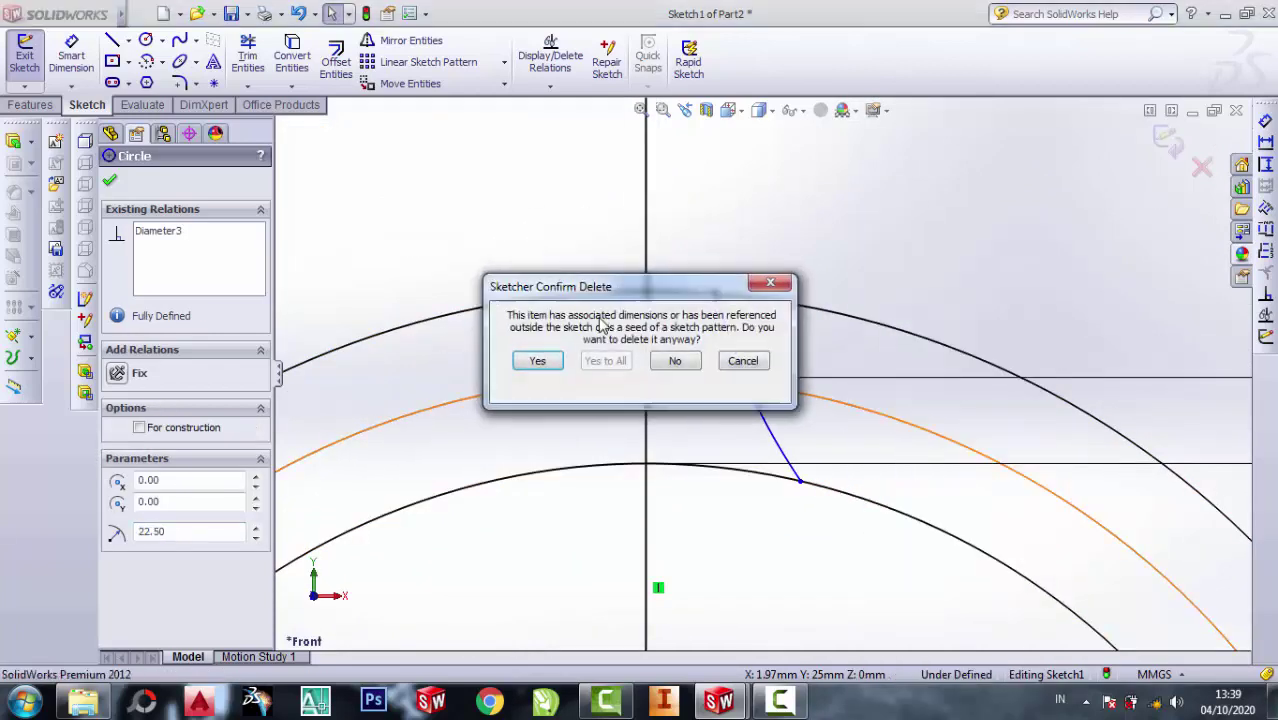
left_click(538, 362)
Step: Mirror the spline about the vertical centreline
left_click(410, 40)
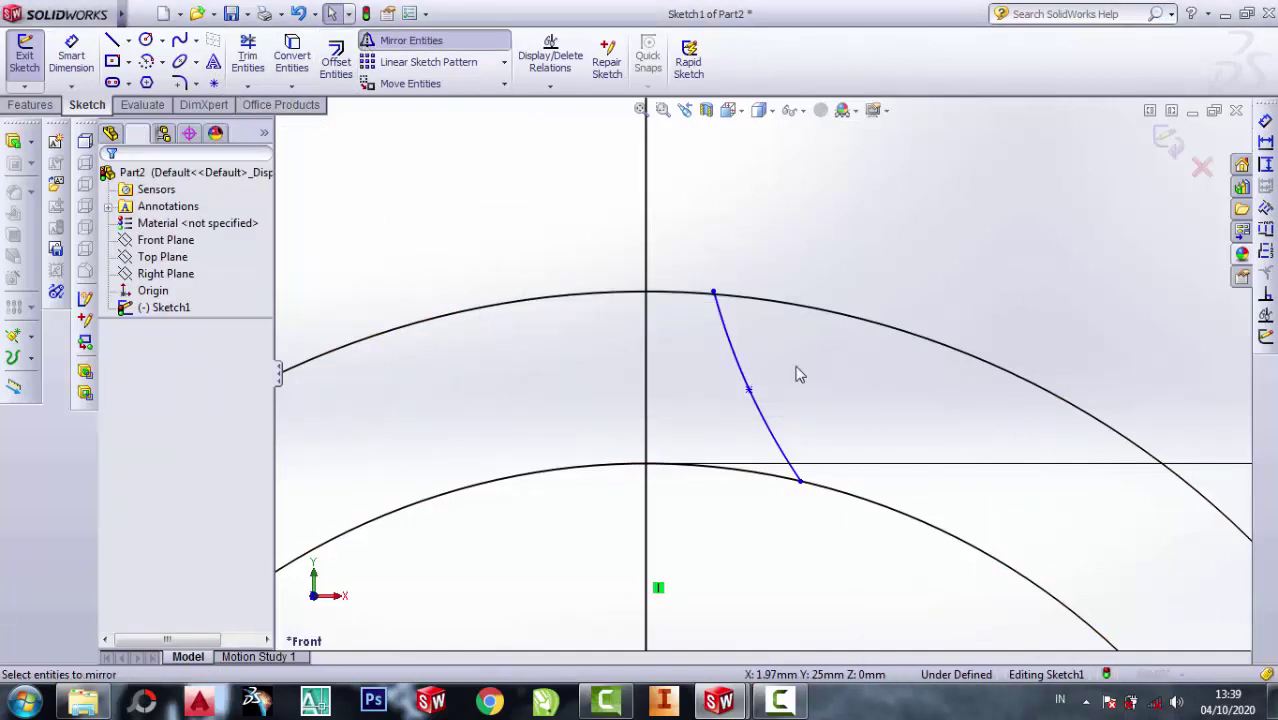
left_click(758, 410)
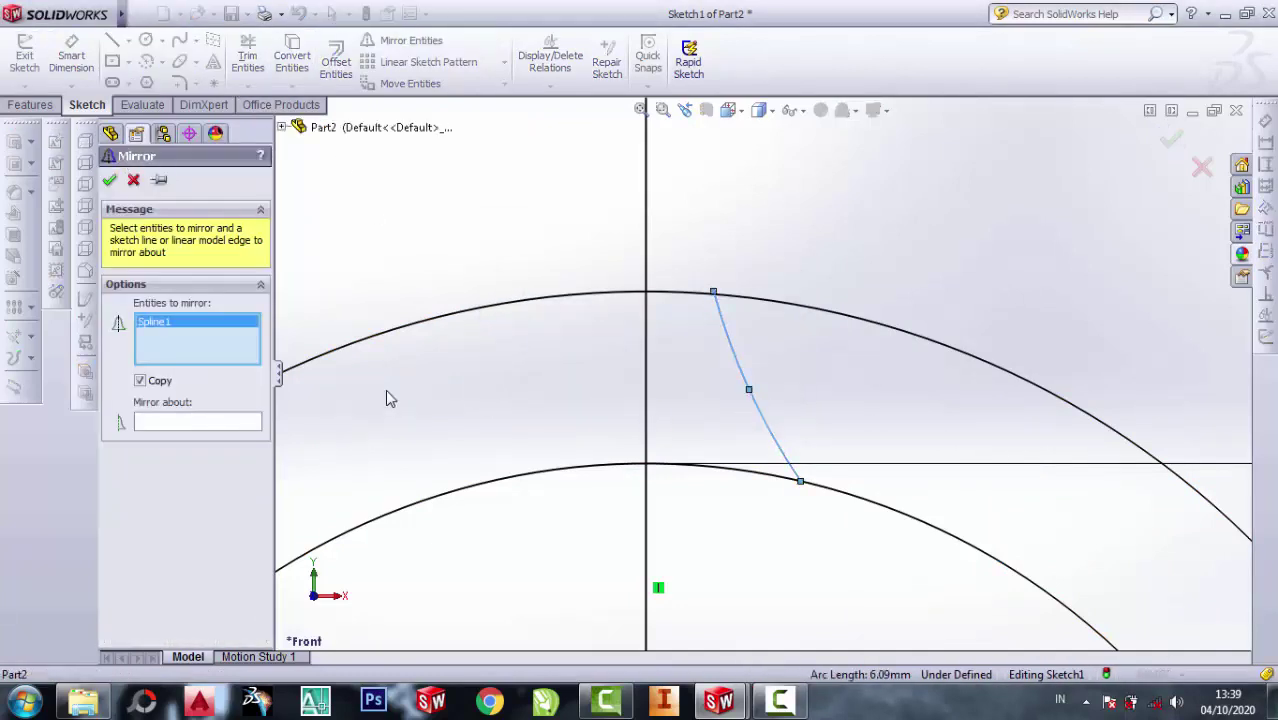
left_click(252, 426)
left_click(647, 390)
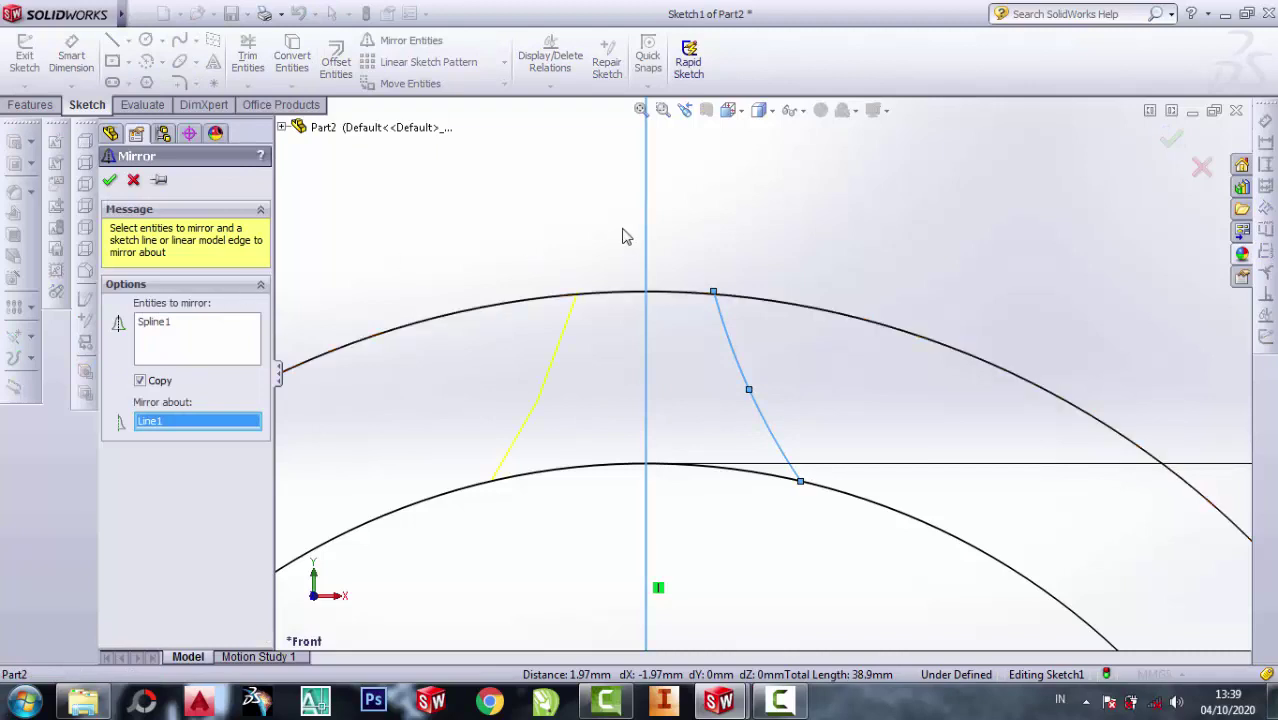
left_click(108, 181)
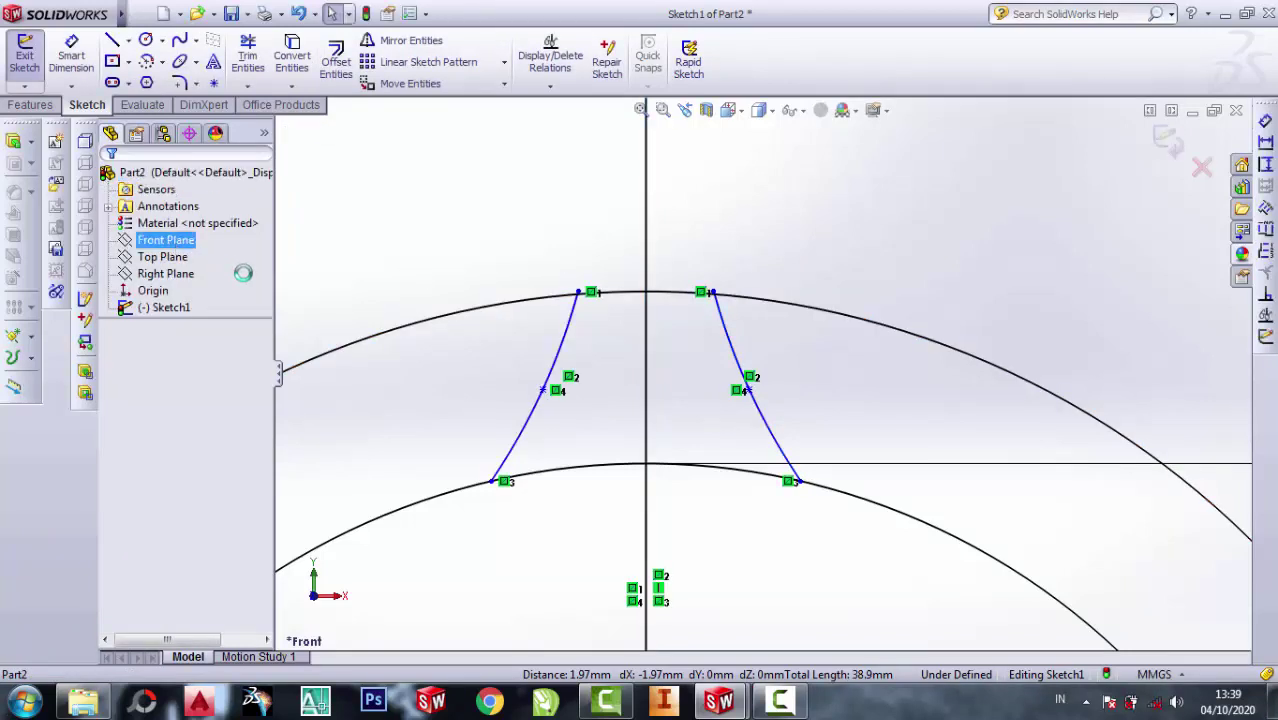
left_click(838, 347)
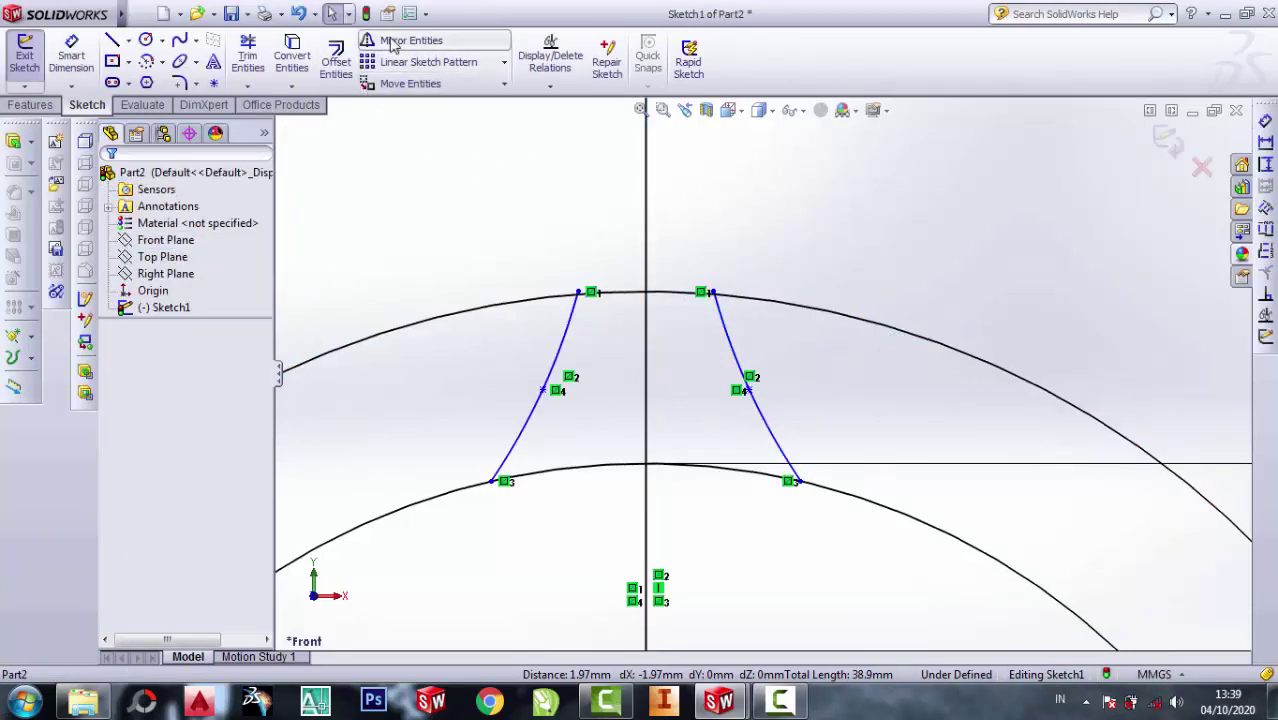
Step: Trim the outer circle to a short tip arc joining both spline tops
left_click(255, 64)
scroll(742, 262, "down", 2)
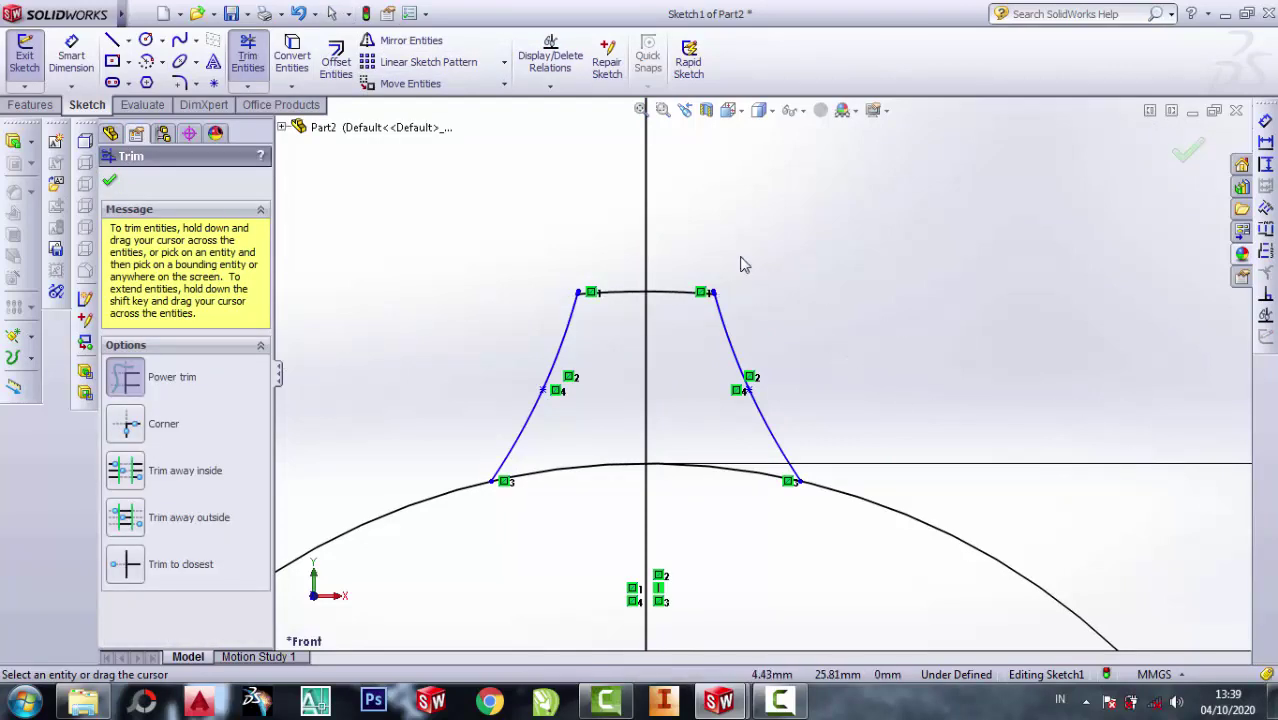
scroll(770, 362, "down", 2)
scroll(784, 365, "down", 1)
scroll(784, 365, "down", 2)
scroll(760, 350, "down", 1)
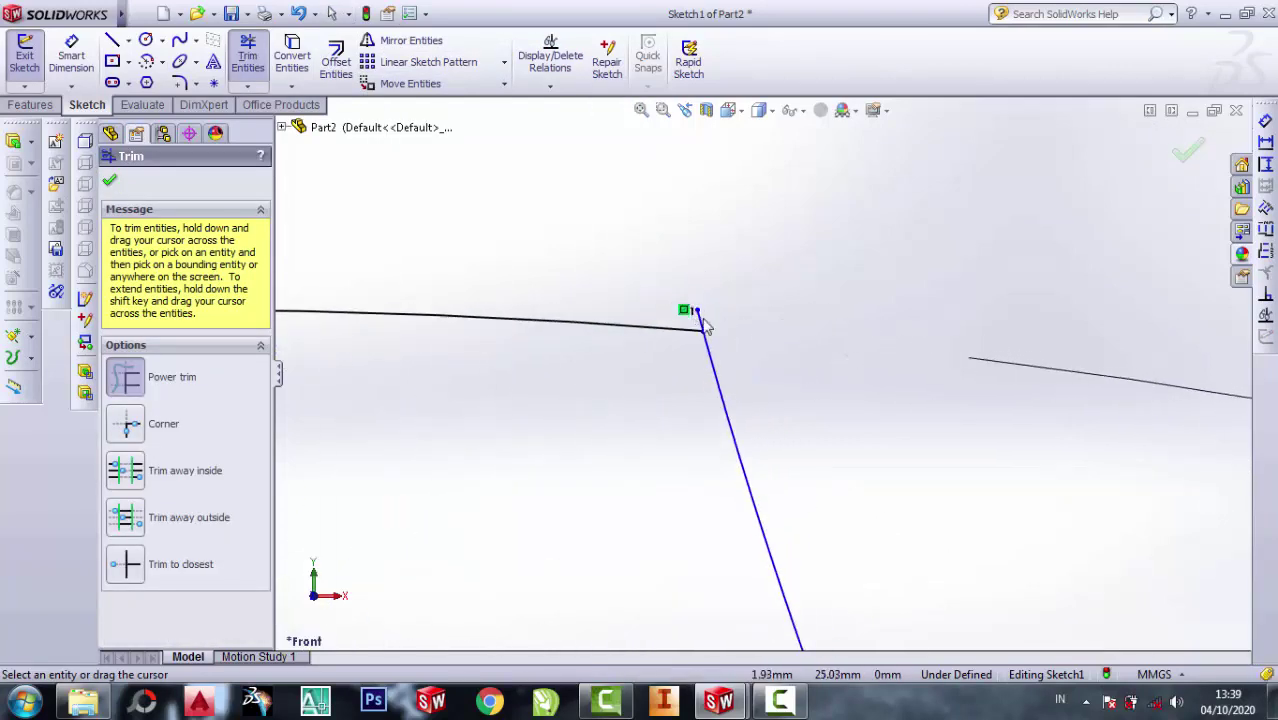
scroll(735, 338, "down", 1)
scroll(803, 305, "up", 1)
scroll(803, 305, "up", 2)
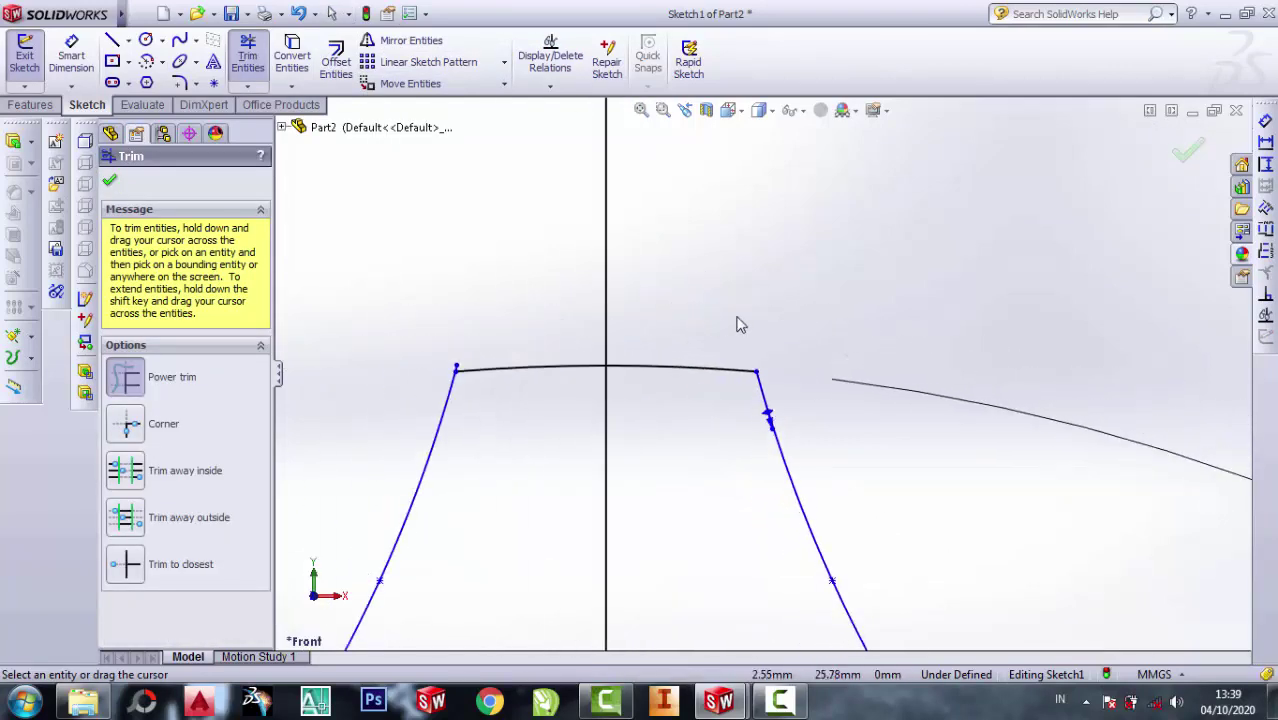
scroll(700, 380, "up", 2)
scroll(630, 366, "down", 3)
scroll(630, 366, "down", 2)
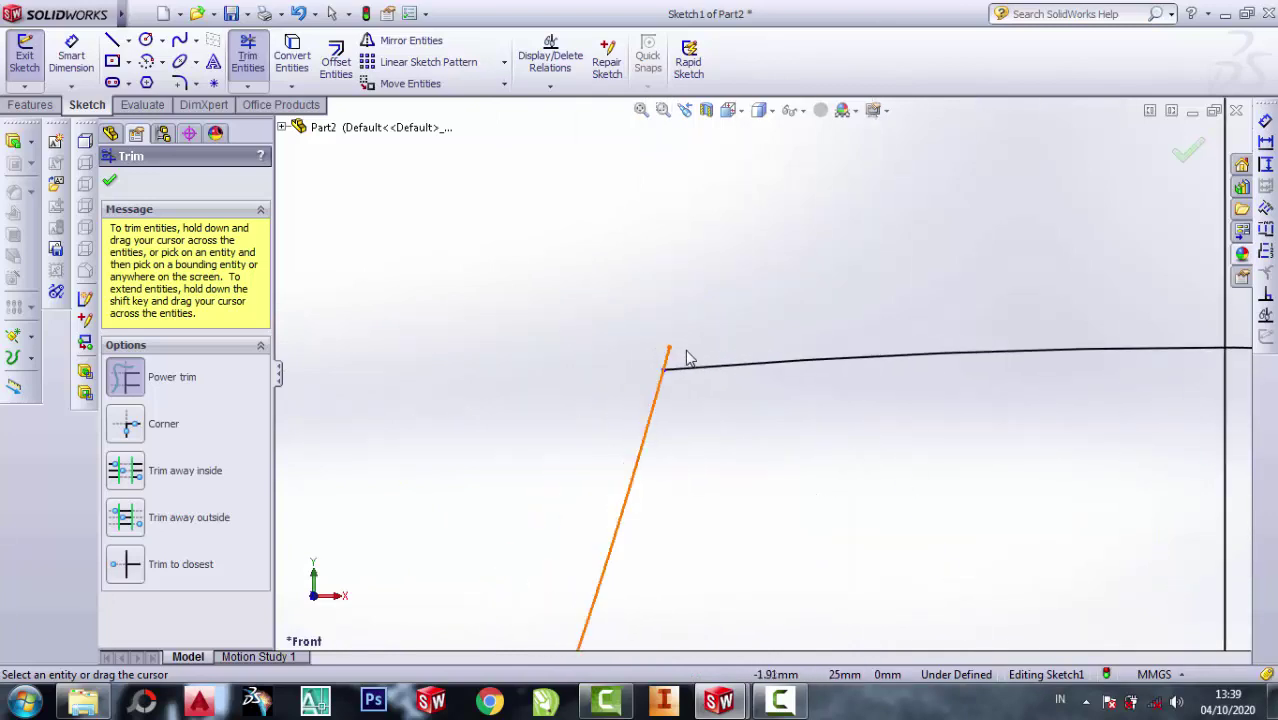
scroll(640, 330, "up", 2)
scroll(624, 266, "up", 2)
scroll(750, 422, "up", 2)
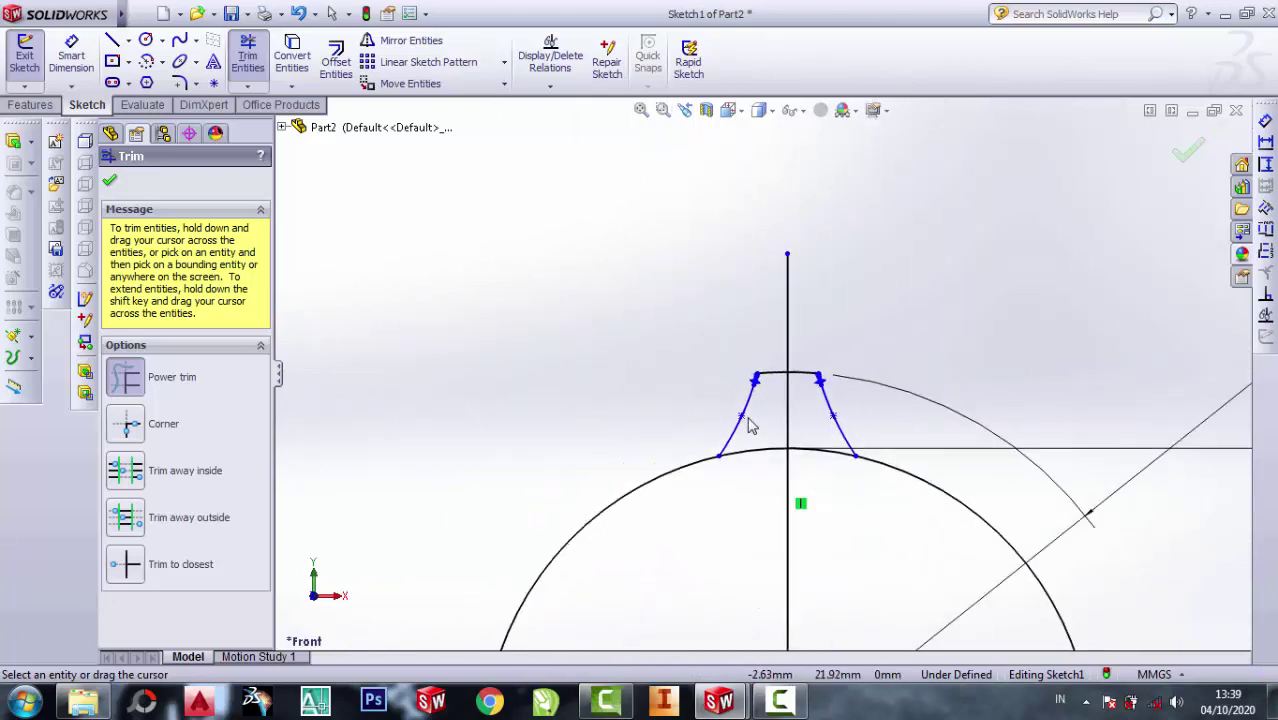
scroll(820, 450, "up", 1)
scroll(815, 430, "down", 2)
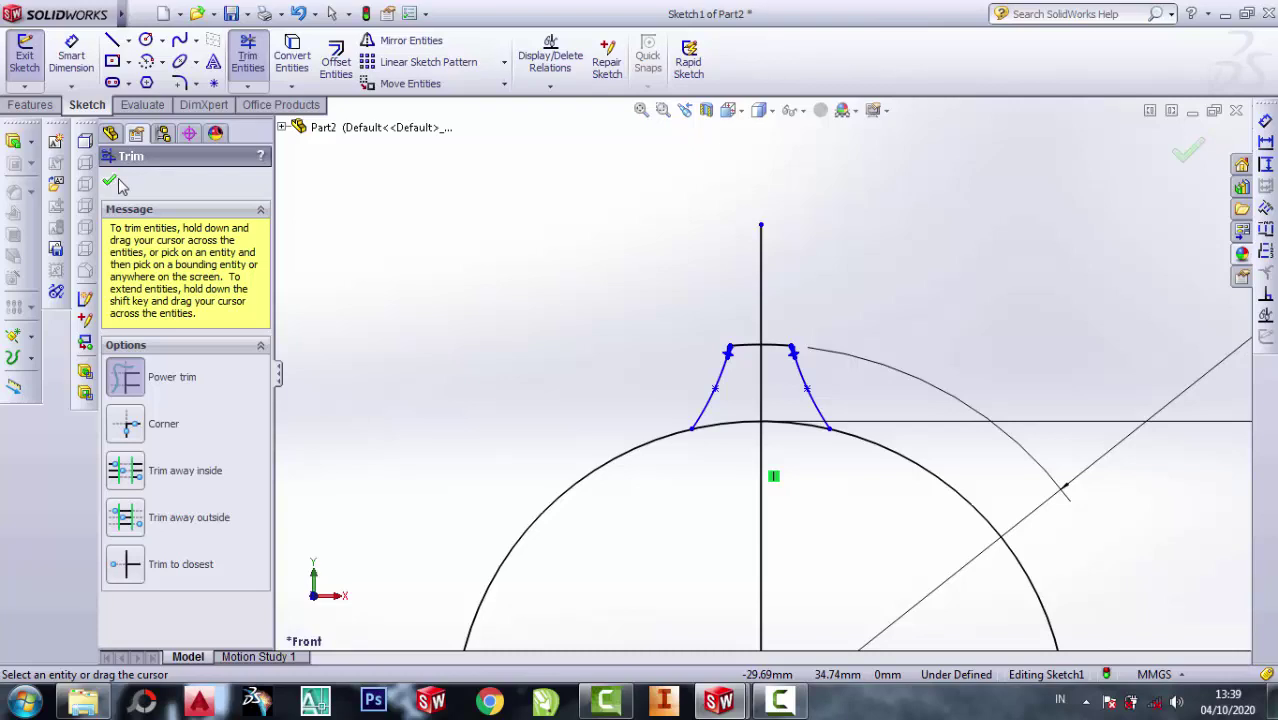
left_click(112, 182)
Step: Delete the vertical centre line from the tooth sketch
left_click(761, 240)
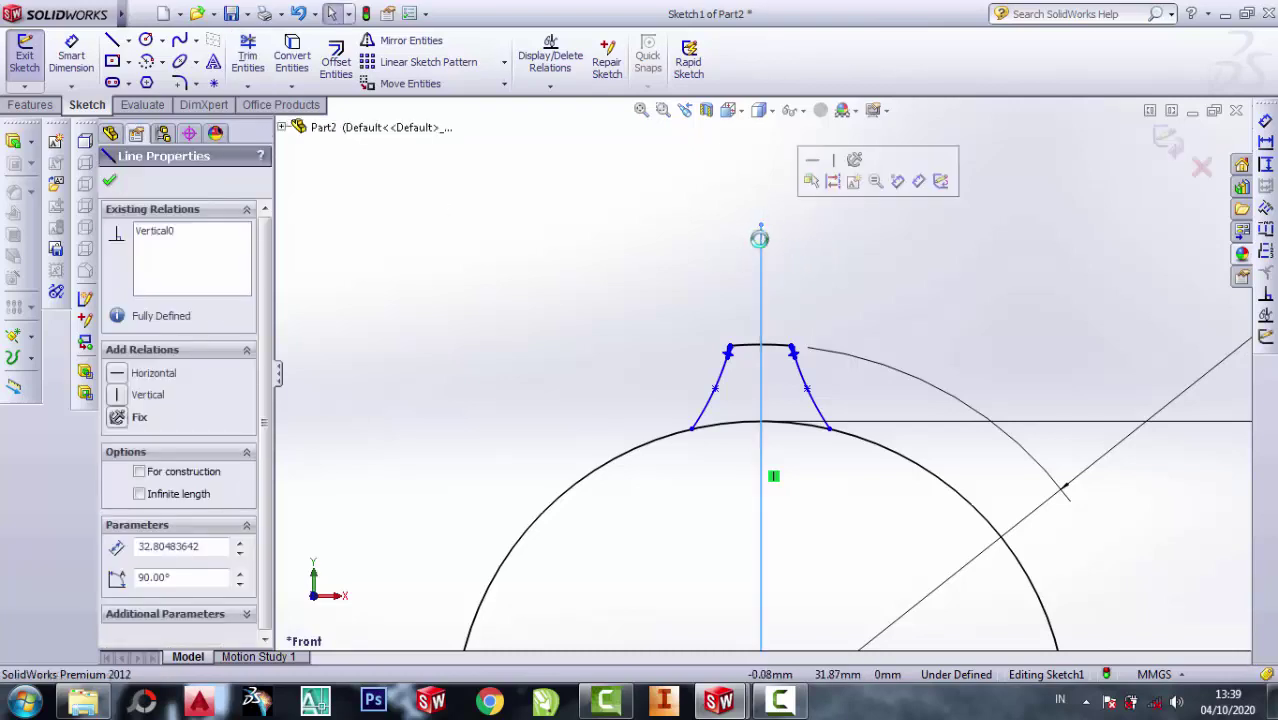
right_click(761, 238)
left_click(809, 458)
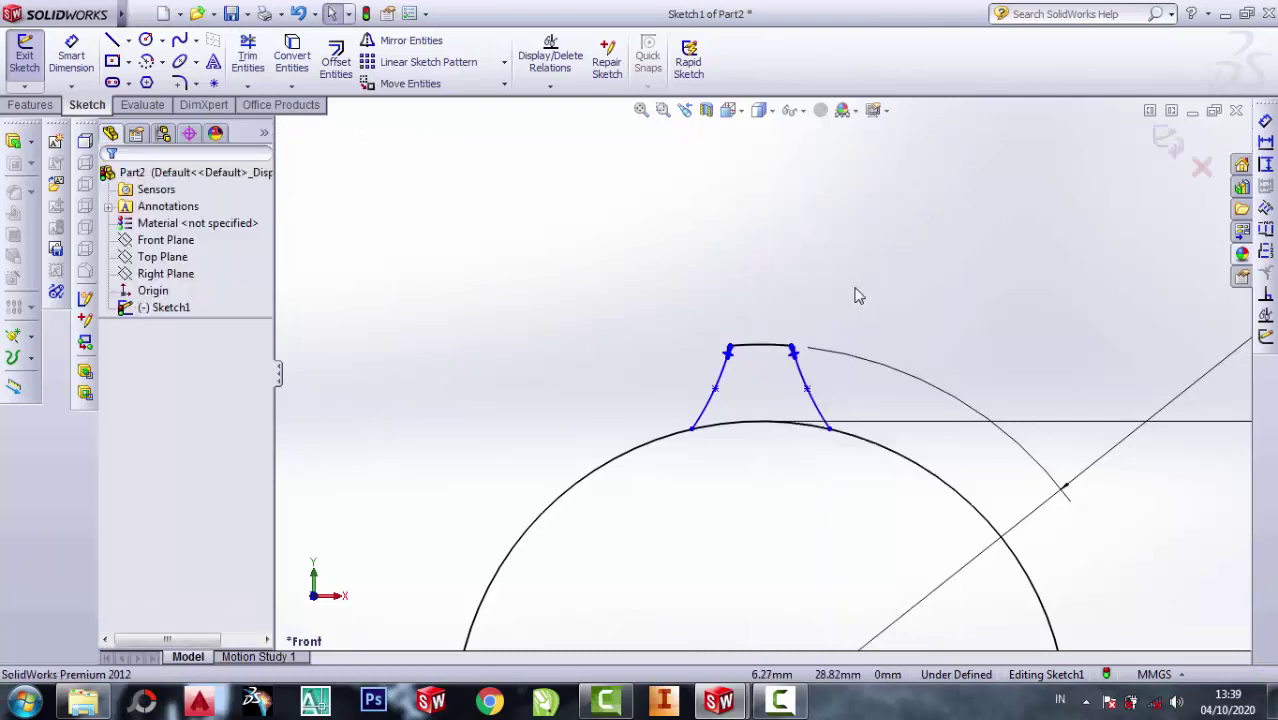
scroll(856, 300, "up", 2)
scroll(855, 356, "down", 2)
Step: Circular-pattern the tooth's tip arc and flanks into 12 equally spaced copies around the origin
left_click_drag(807, 399, 665, 345)
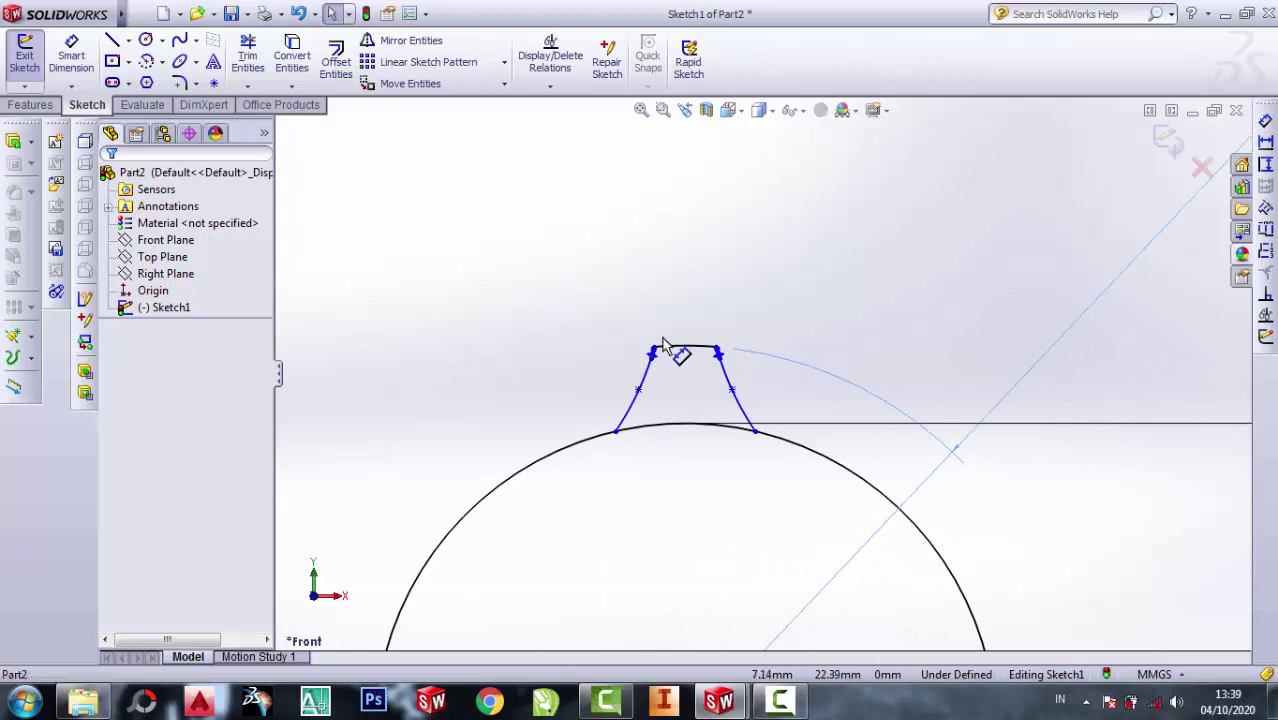
mouse_move(558, 251)
left_mouse_down()
mouse_move(780, 410)
mouse_move(503, 270)
left_mouse_up()
scroll(760, 400, "down", 2)
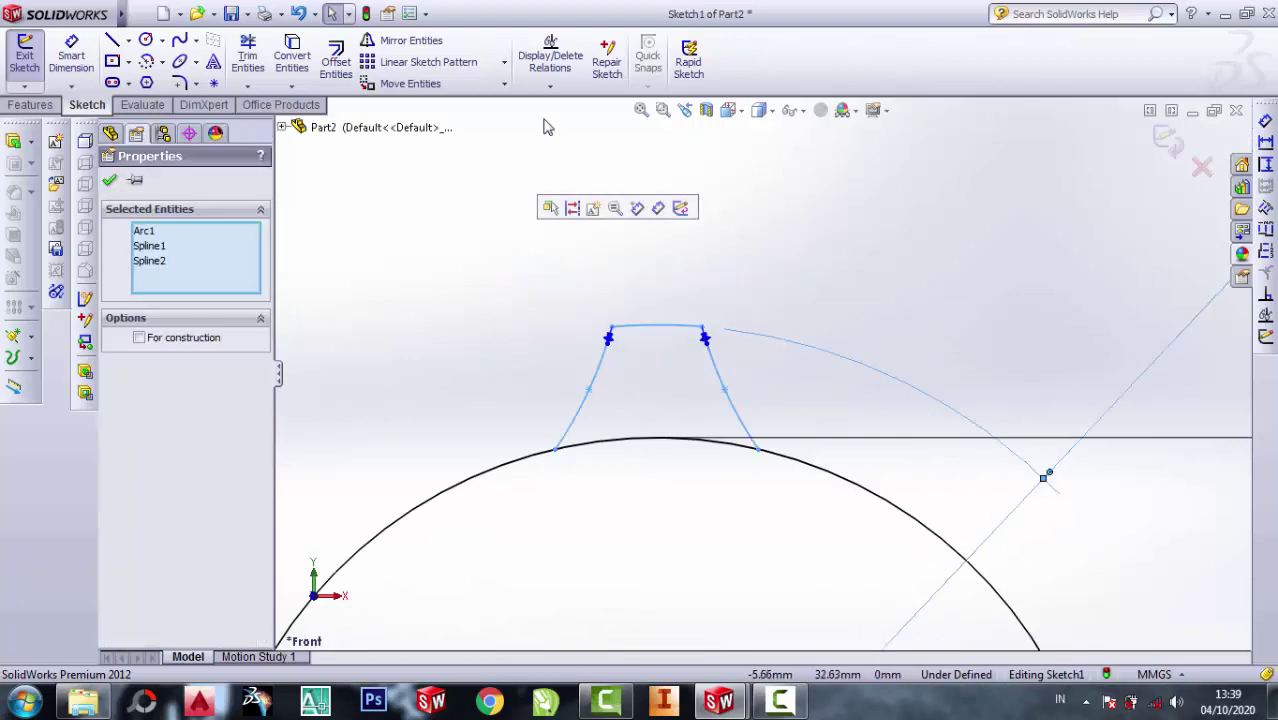
left_click(504, 62)
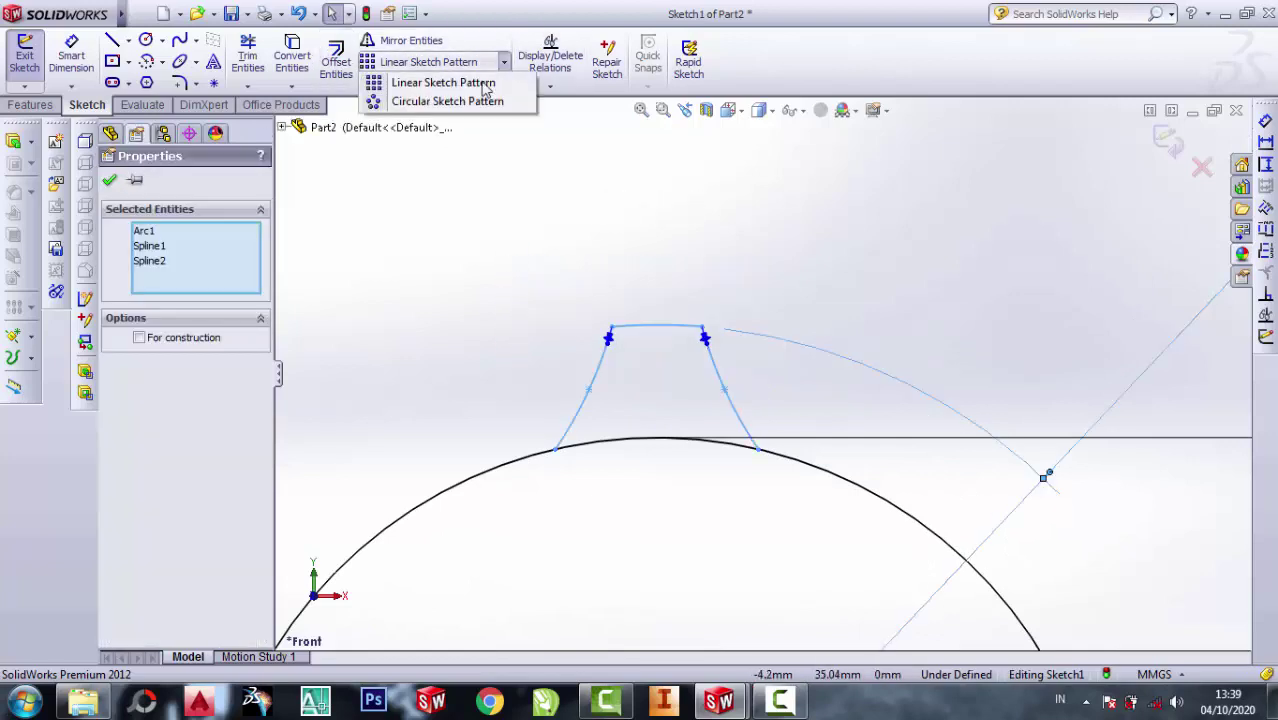
left_click(425, 102)
scroll(755, 372, "up", 3)
scroll(755, 372, "up", 2)
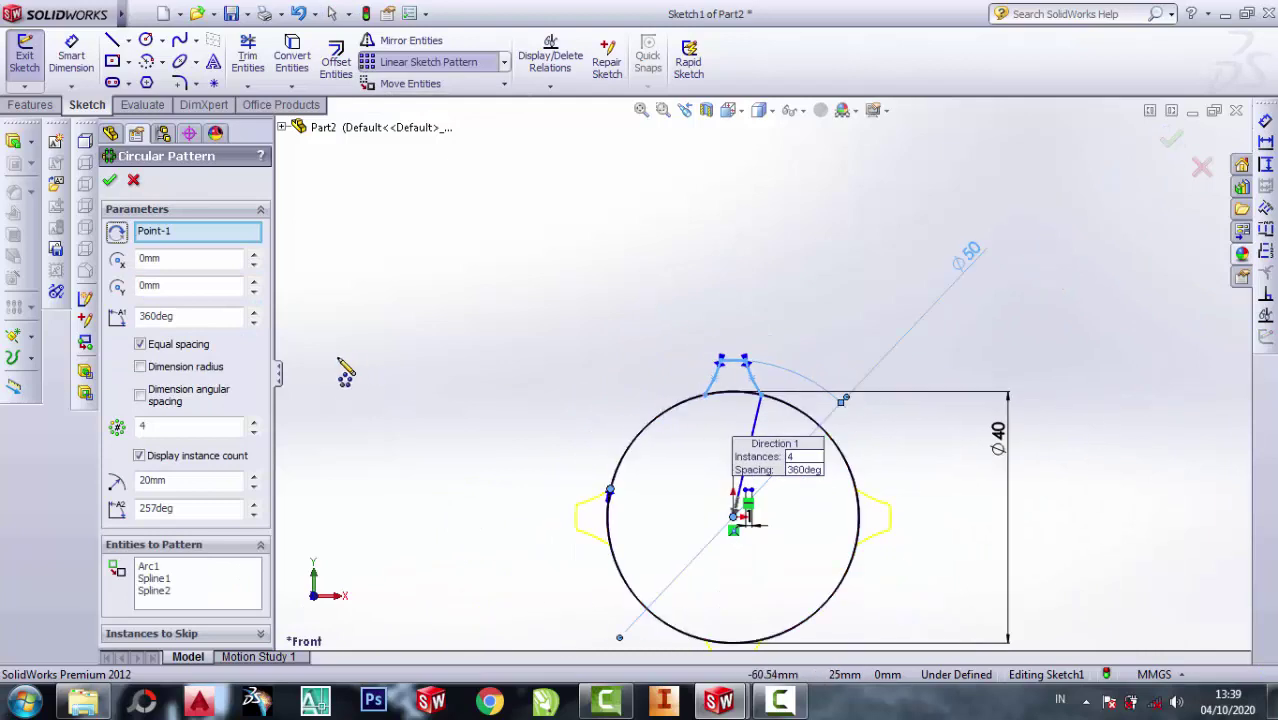
left_click(165, 424)
type("12")
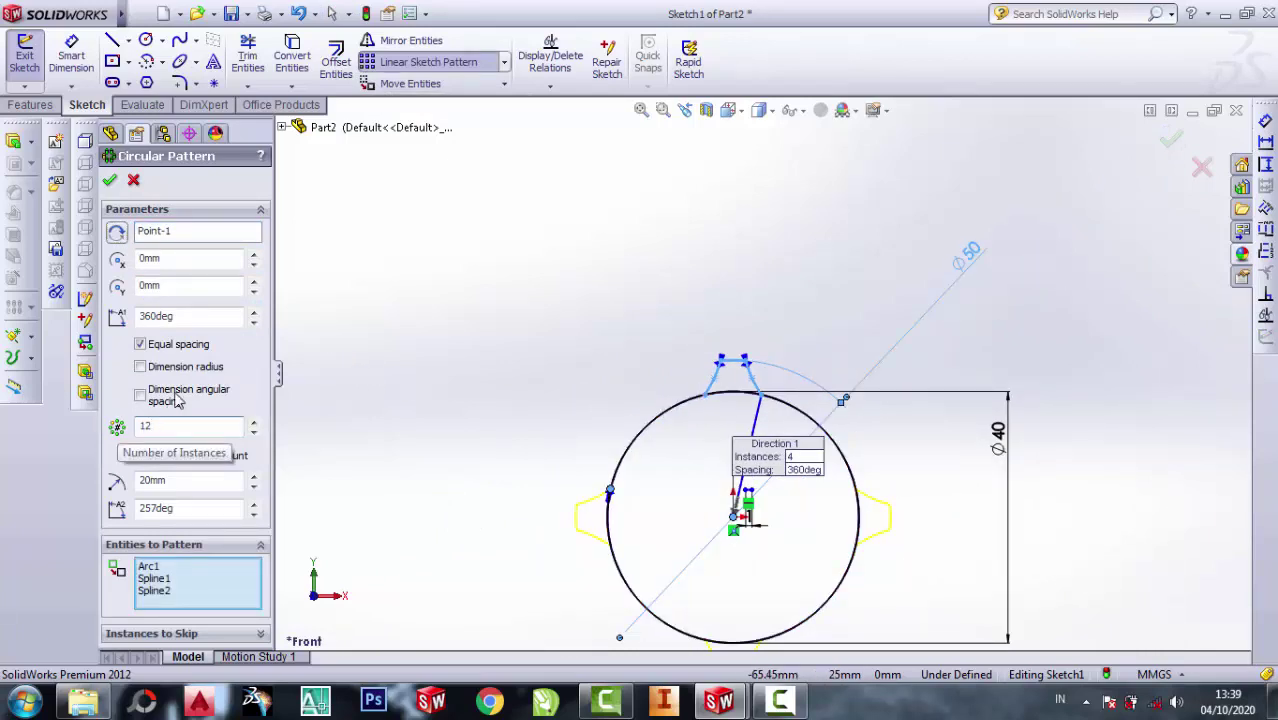
key("Return")
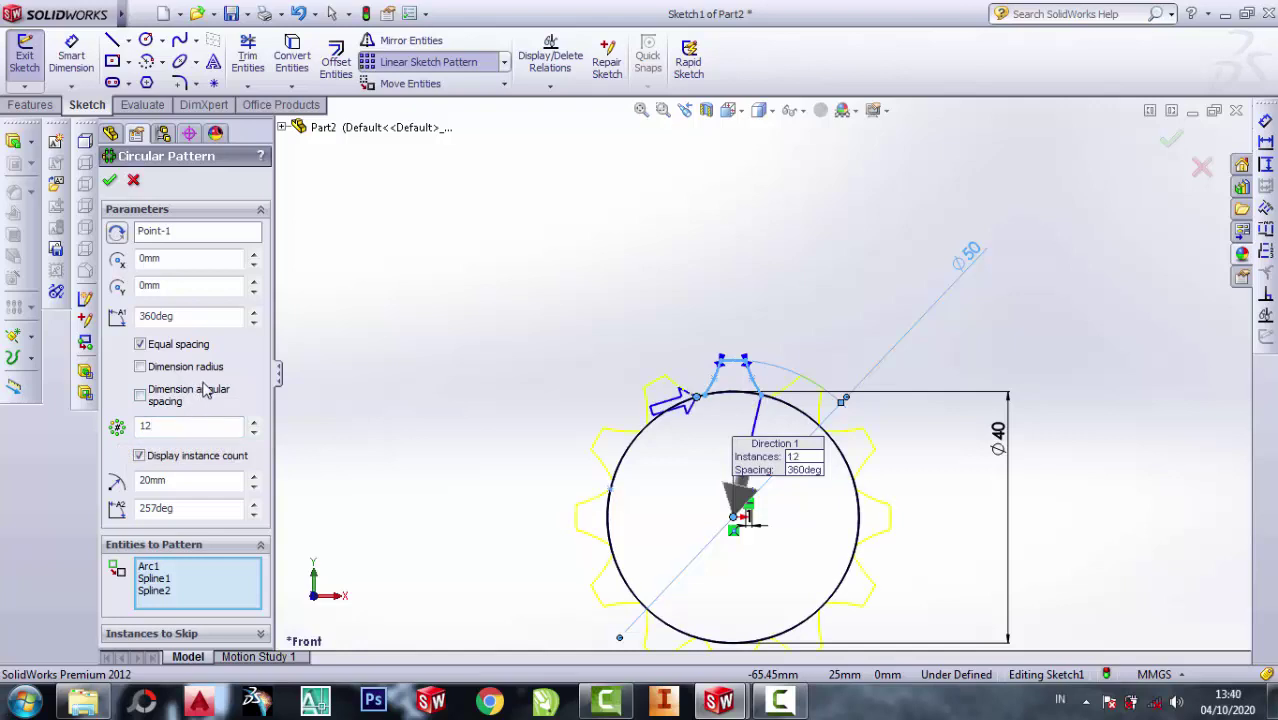
left_click(110, 181)
scroll(633, 234, "down", 2)
scroll(652, 333, "down", 2)
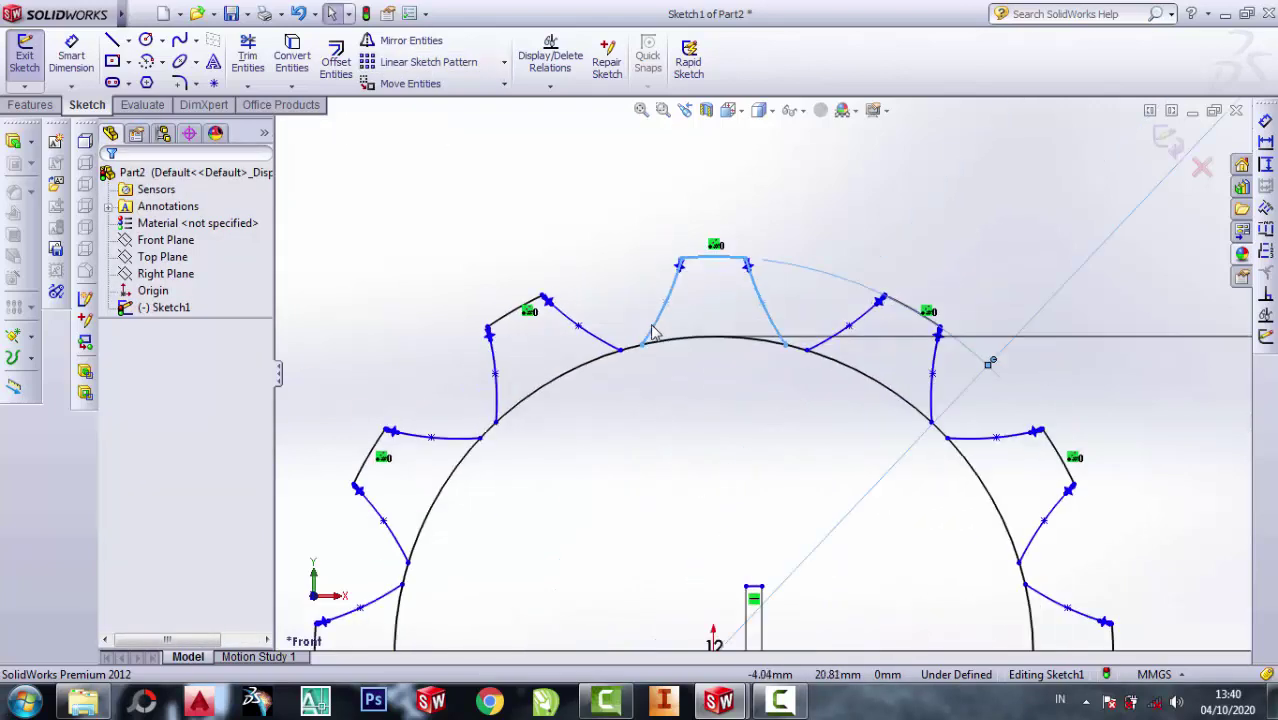
scroll(650, 335, "down", 2)
Step: Power-trim the root-circle arcs beneath the upper and right-side teeth
left_click(248, 55)
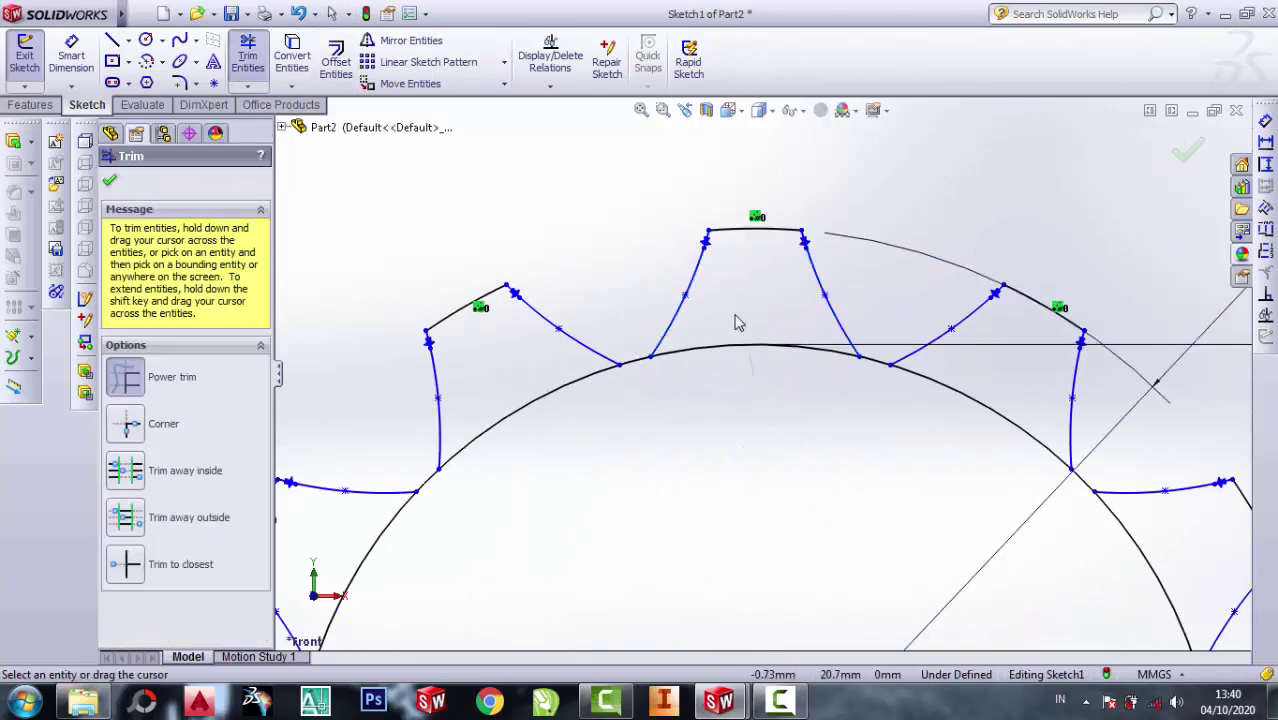
left_click_drag(737, 322, 557, 464)
left_click_drag(505, 338, 570, 343)
scroll(570, 343, "up", 3)
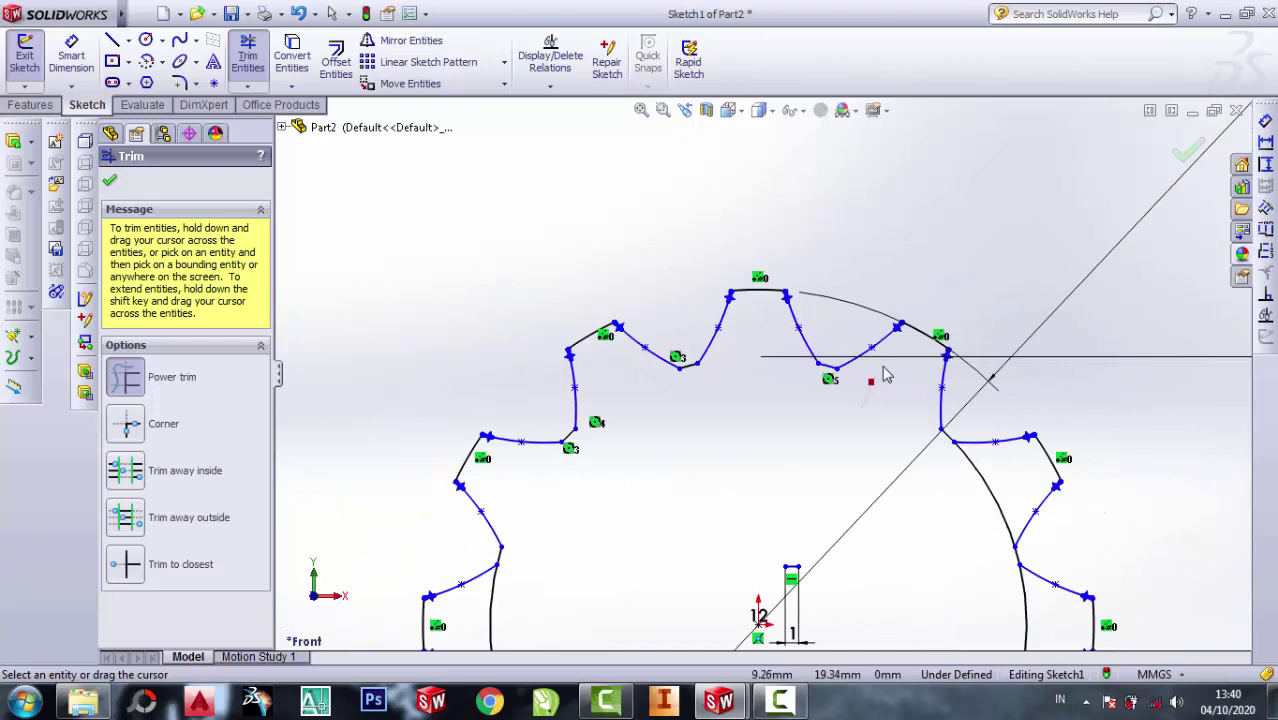
scroll(884, 375, "up", 2)
scroll(867, 460, "down", 1)
left_click_drag(875, 387, 858, 365)
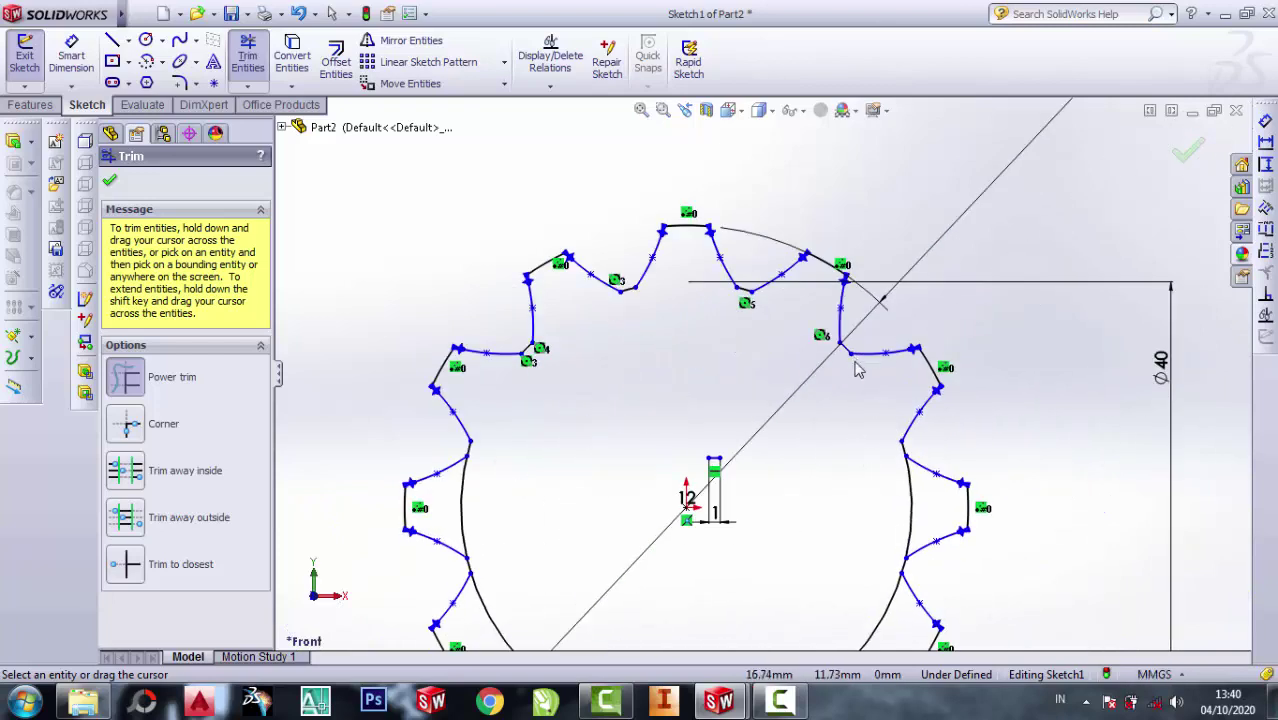
scroll(858, 365, "up", 2)
scroll(772, 457, "down", 1)
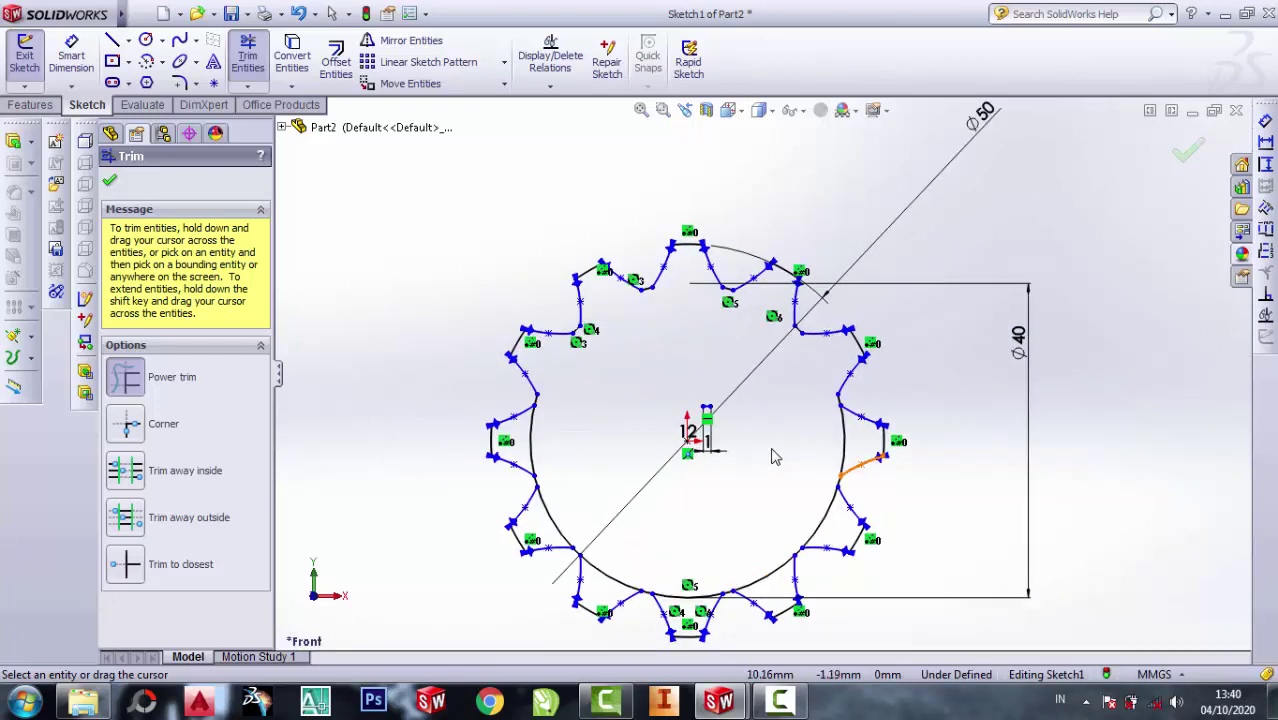
left_click(840, 453)
Step: Trim the remaining lower and left root-circle arcs and close Trim
left_click_drag(823, 516, 827, 525)
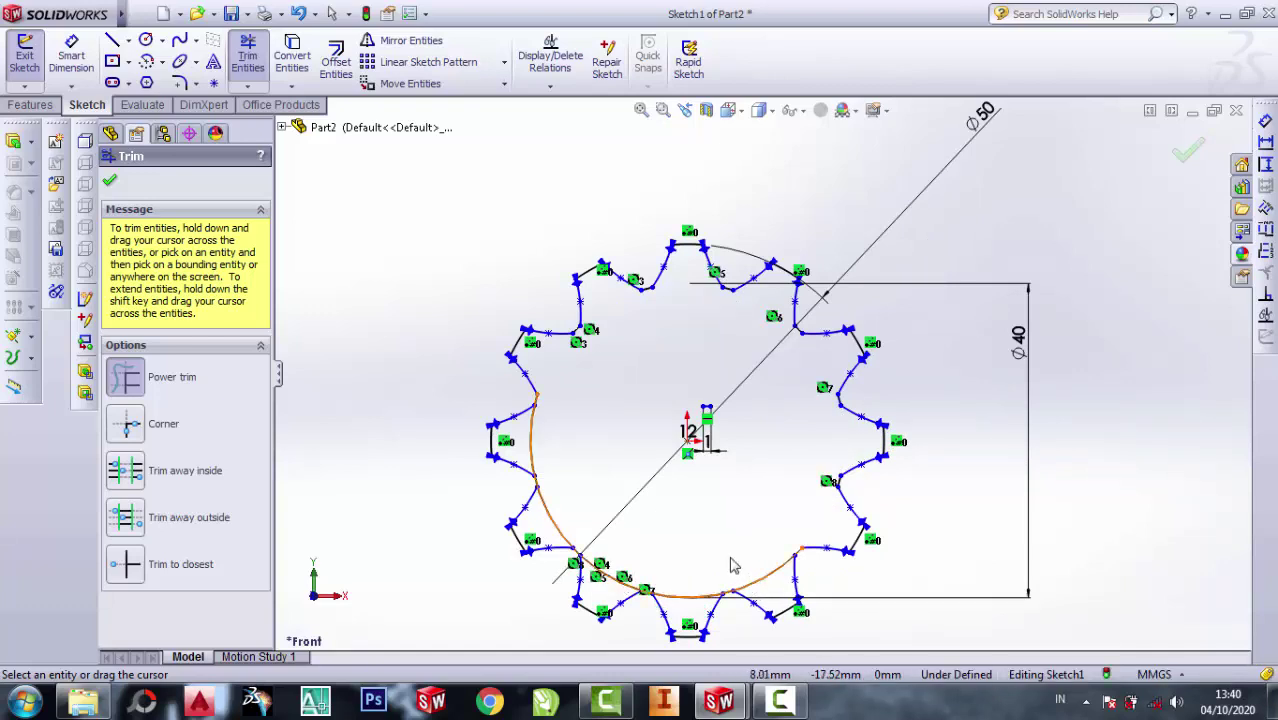
scroll(780, 538, "down", 2)
left_click_drag(779, 418, 787, 436)
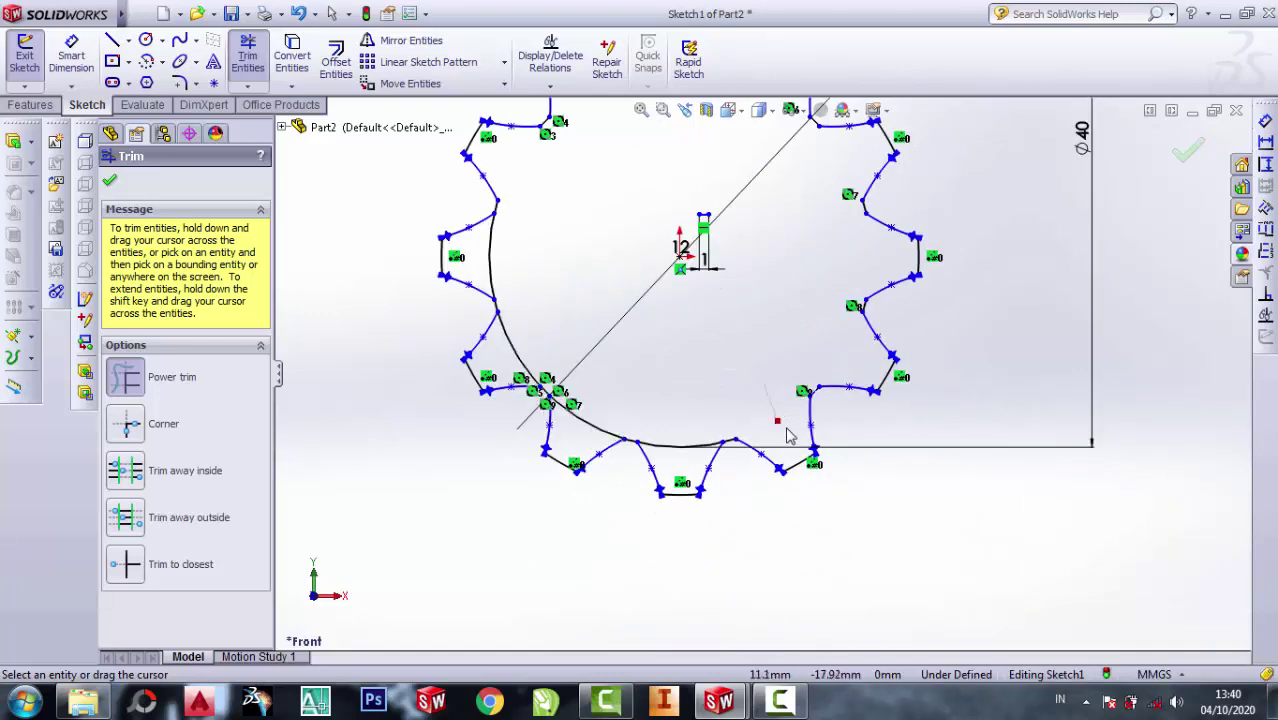
left_click_drag(675, 458, 636, 406)
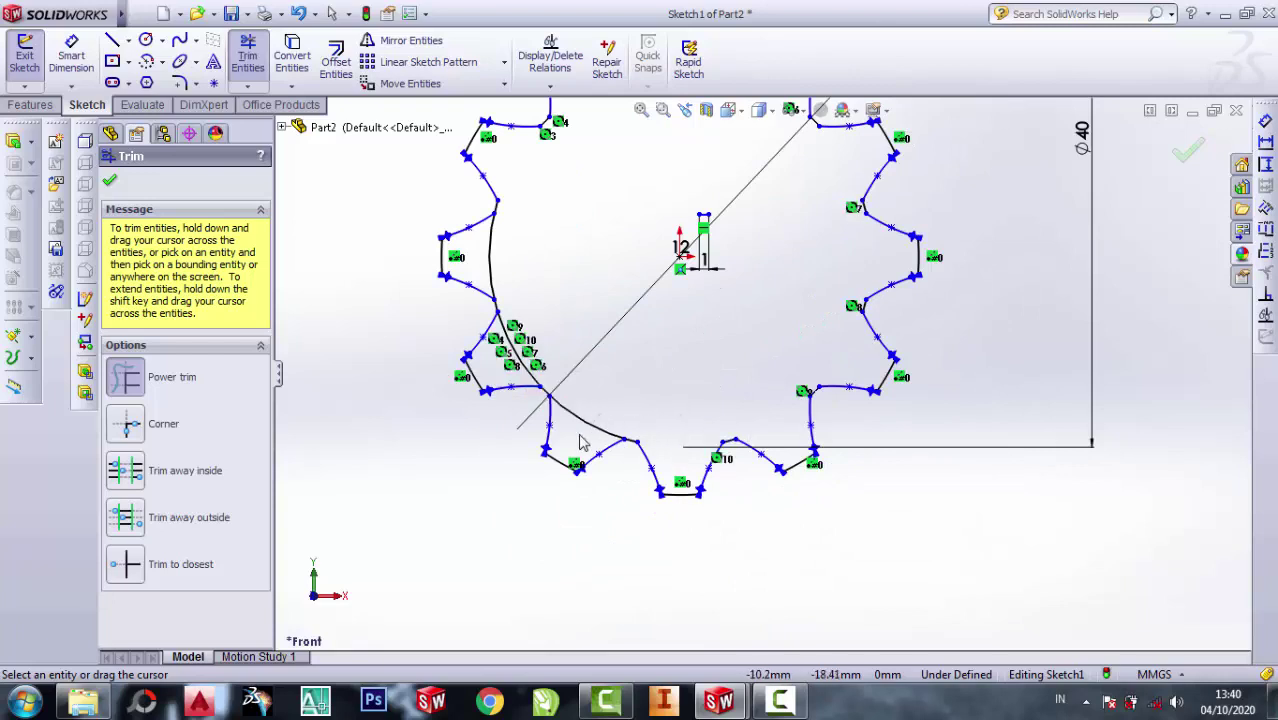
mouse_move(583, 443)
left_mouse_down()
mouse_move(546, 364)
mouse_move(510, 359)
left_mouse_up()
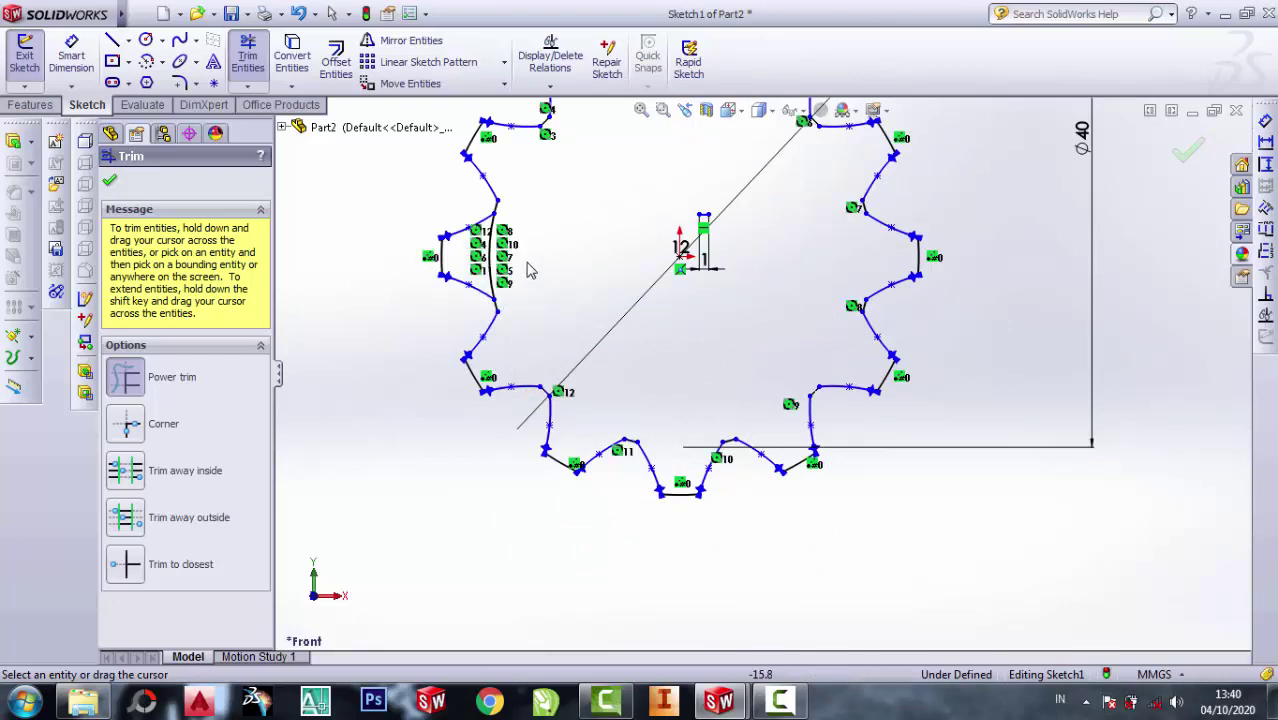
left_click_drag(489, 258, 470, 253)
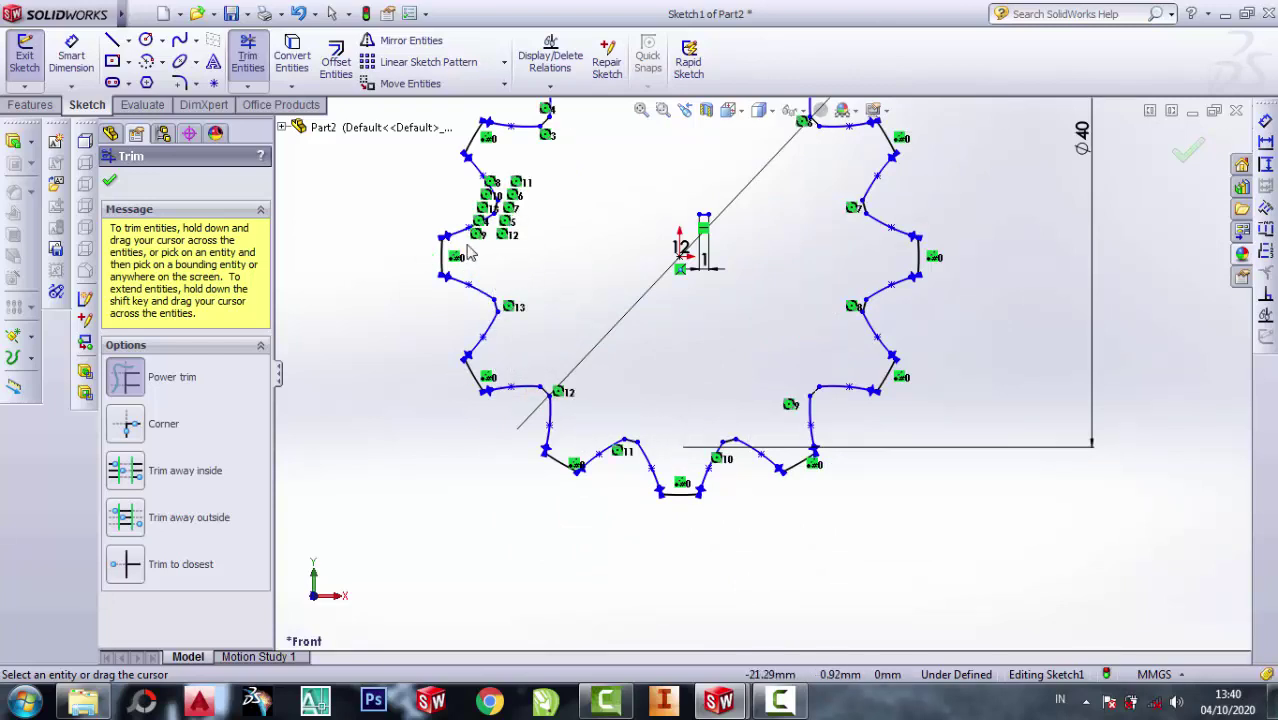
left_click(110, 179)
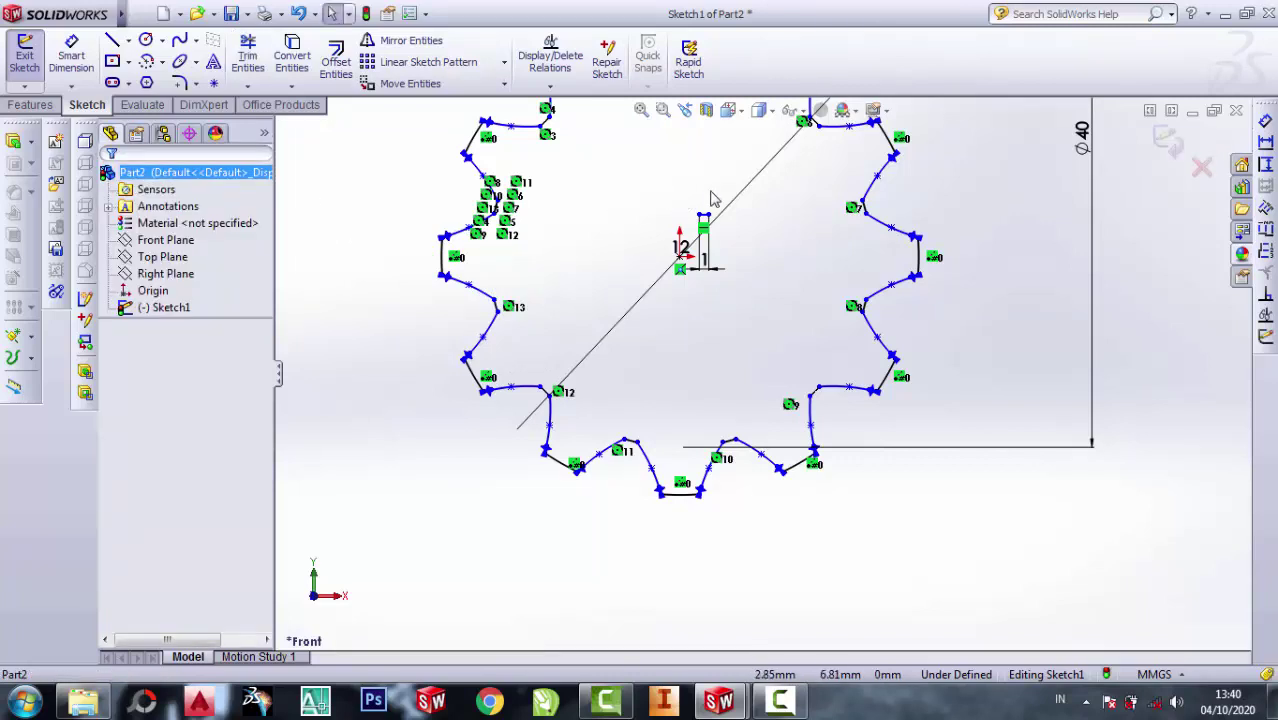
scroll(712, 197, "up", 2)
scroll(596, 274, "up", 2)
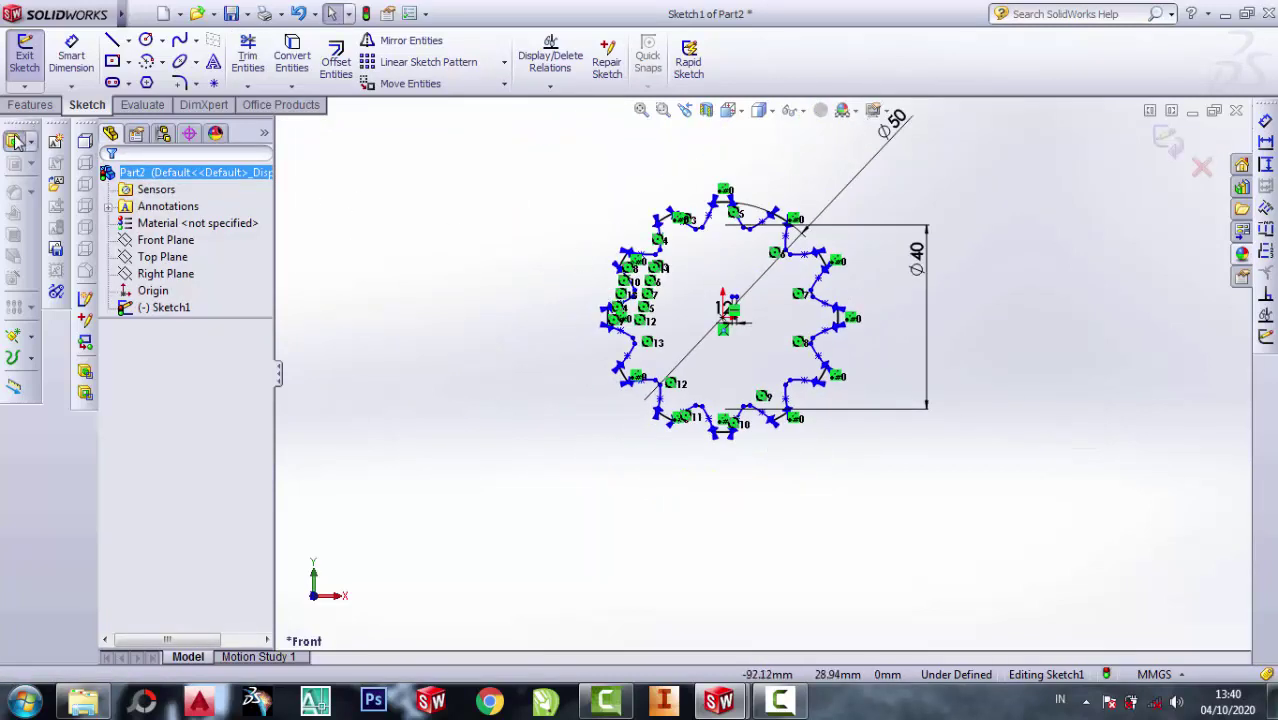
Step: Extrude the gear region 15 mm in both directions, dismissing the open-contour warning
left_click(15, 140)
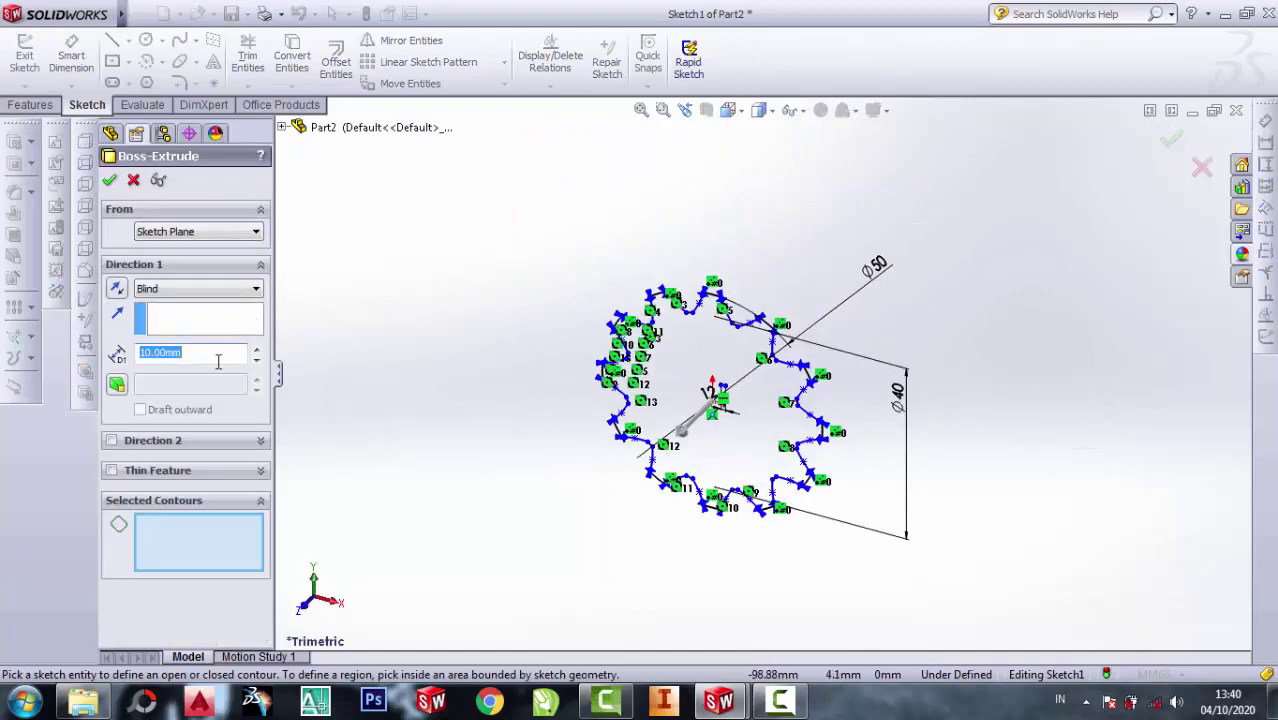
left_click(112, 442)
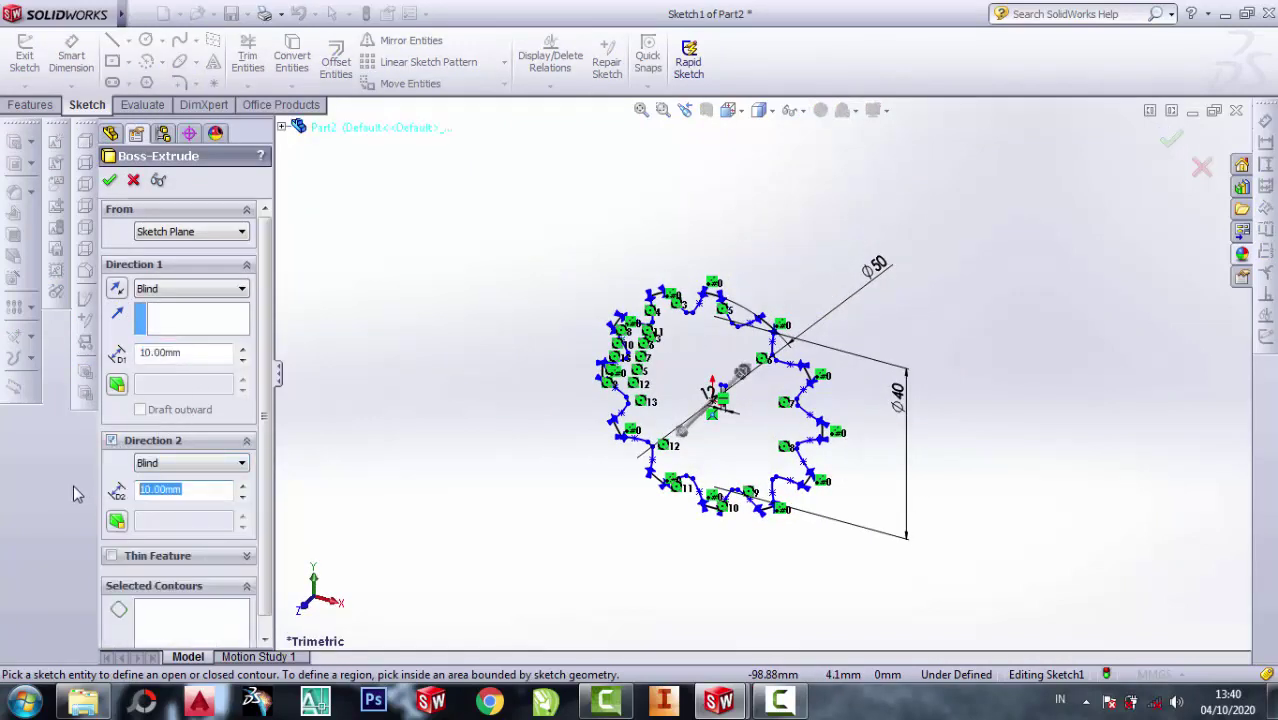
type("15")
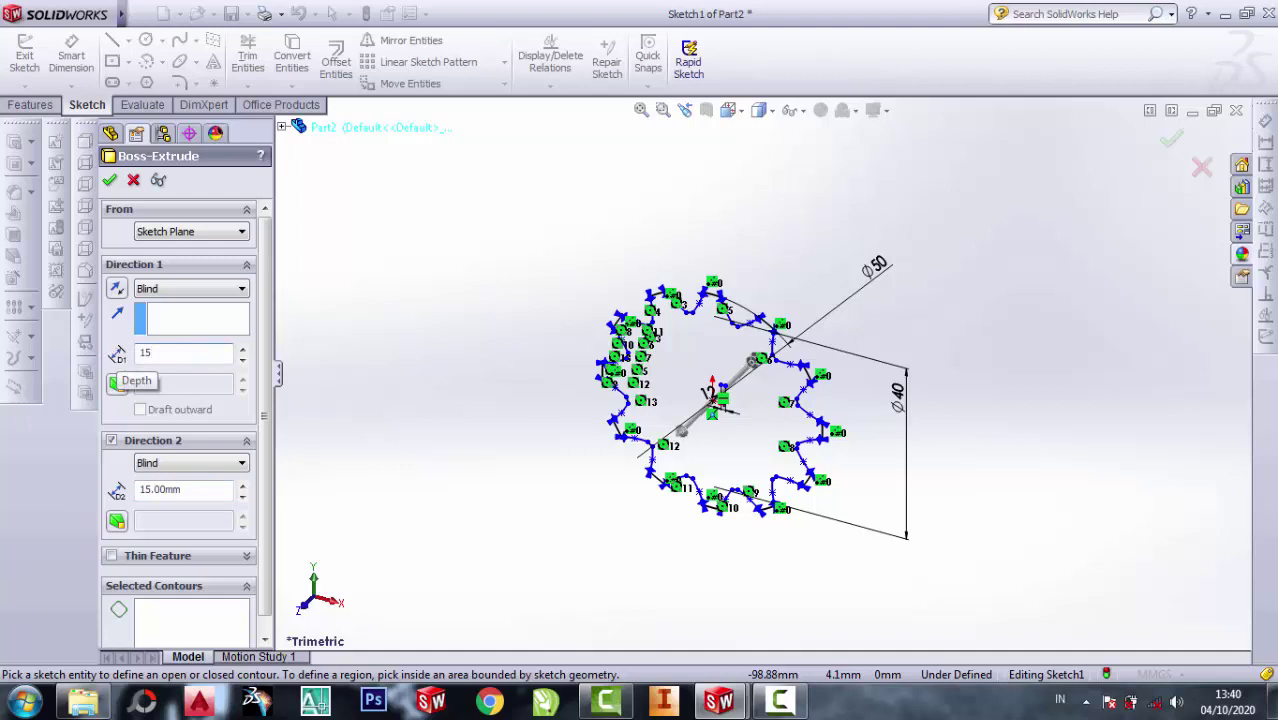
left_click(110, 181)
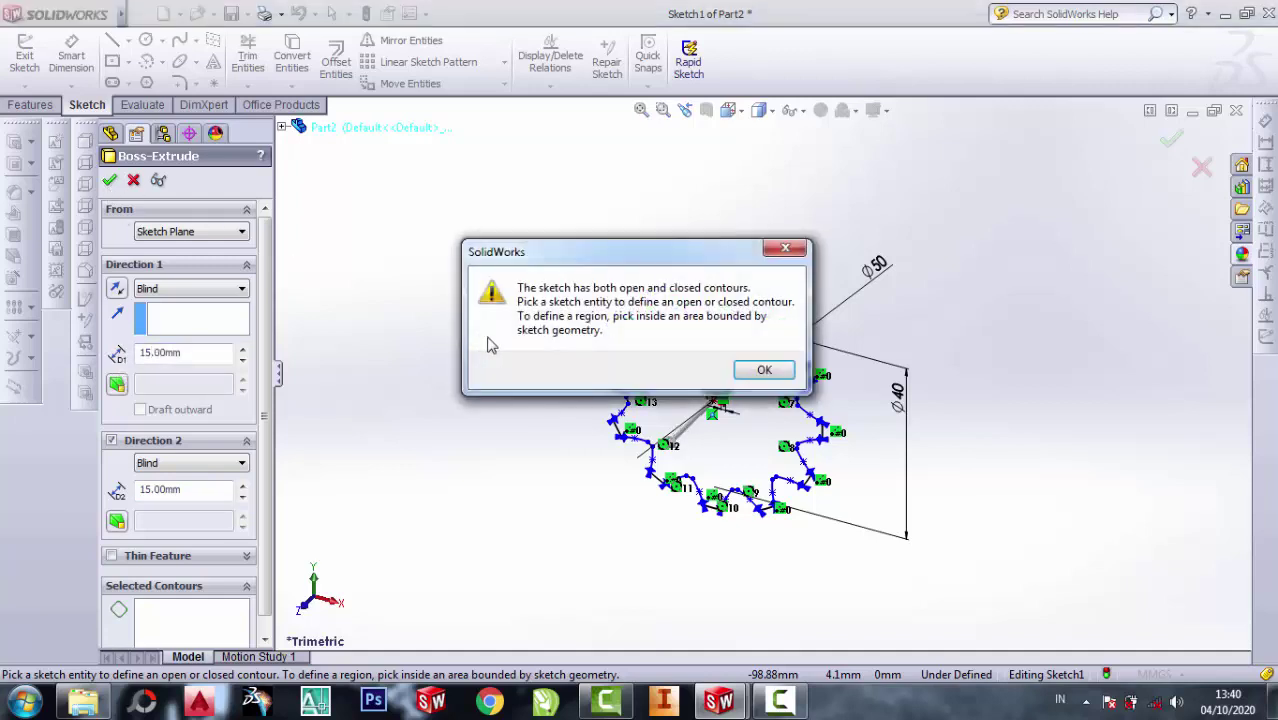
left_click(766, 372)
left_click(760, 400)
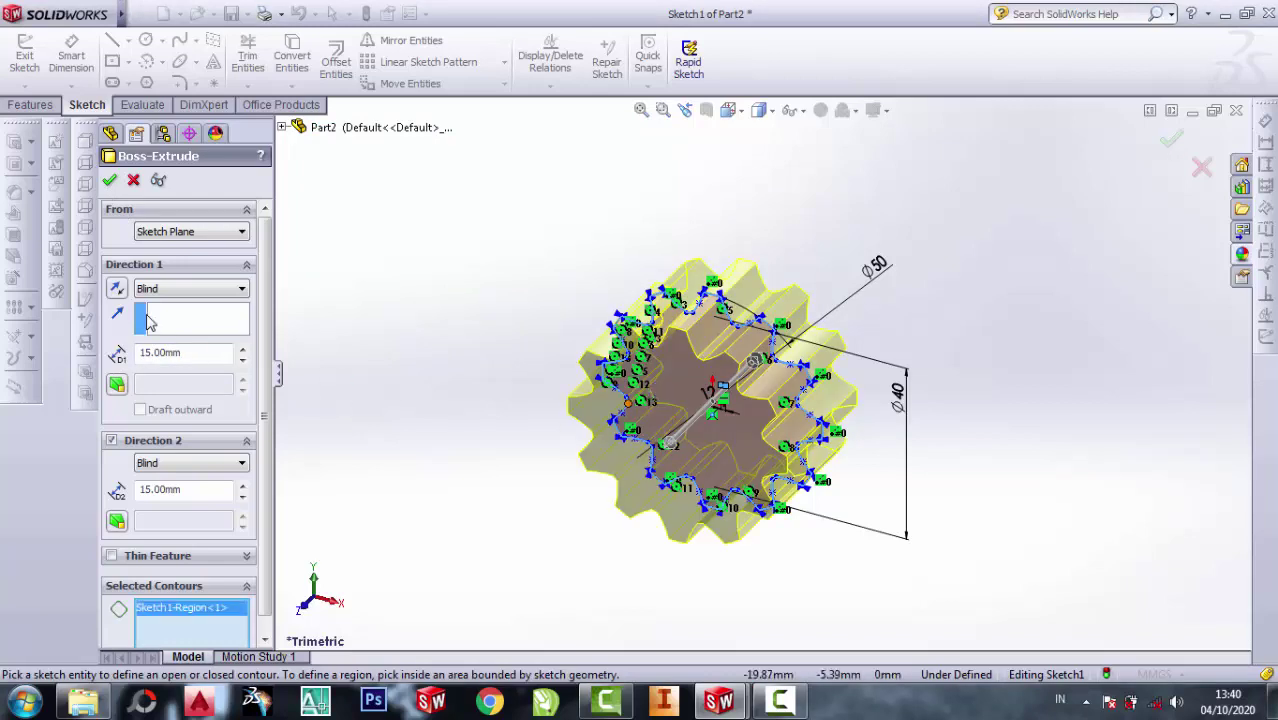
Step: Confirm the two-way extrusion and view the gear's front face normal-to
left_click(110, 181)
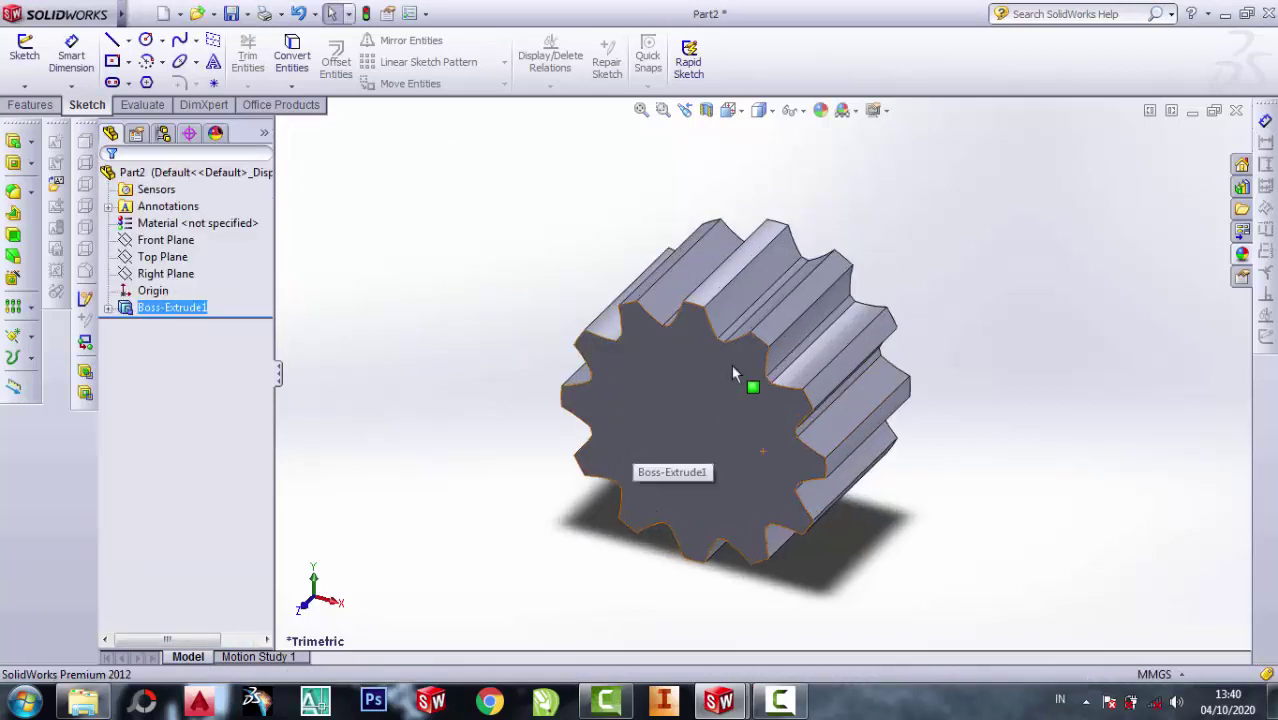
scroll(731, 400, "down", 1)
left_click(721, 415)
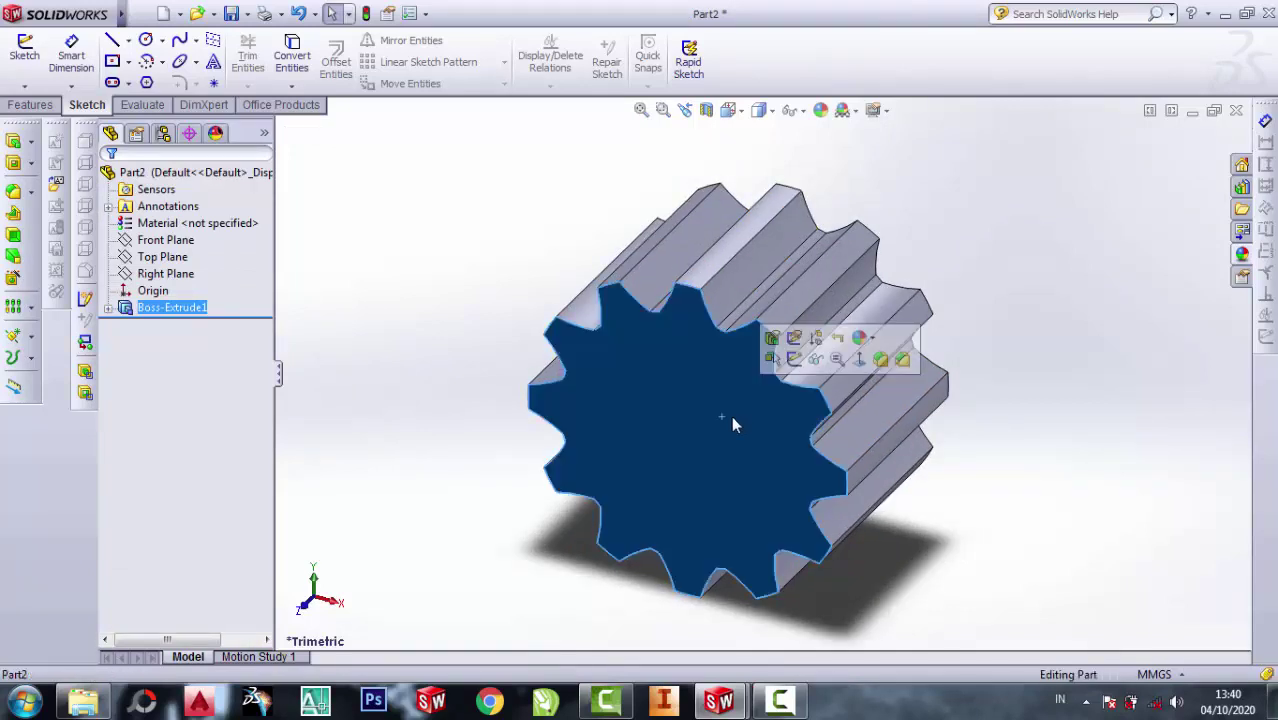
left_click(858, 362)
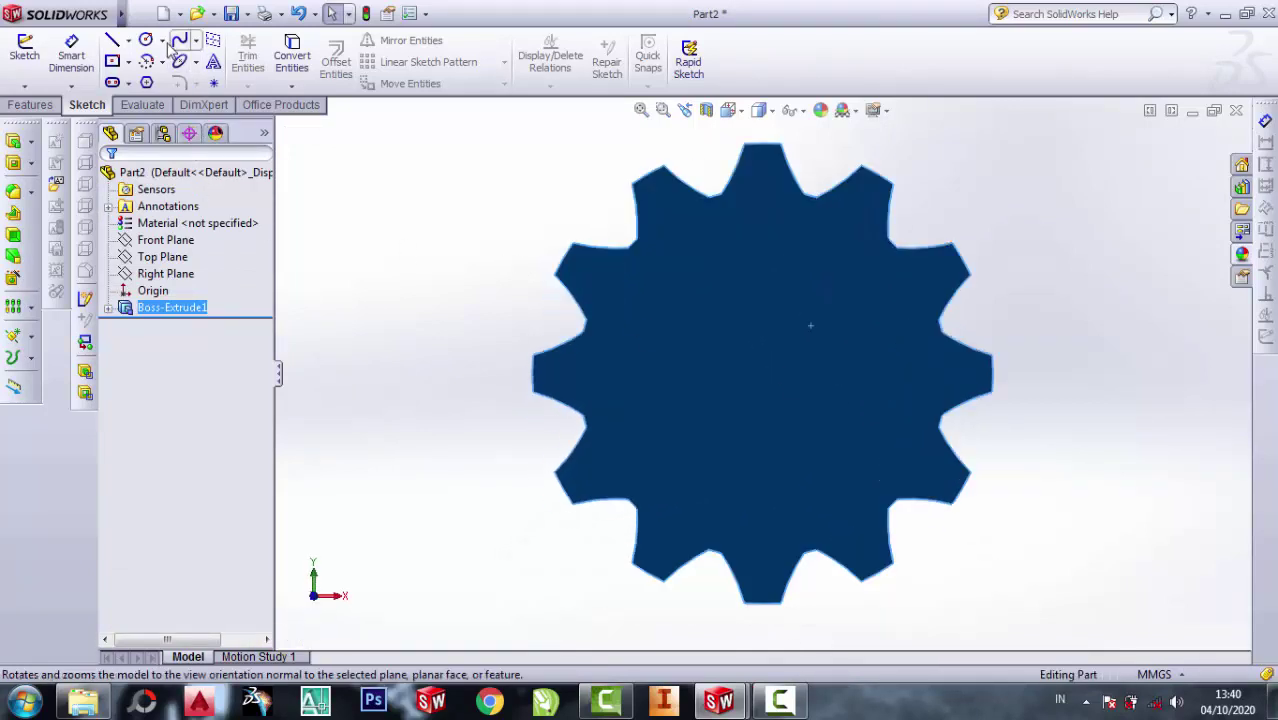
Step: Sketch two concentric circles centred on the origin on the front face
left_click(146, 42)
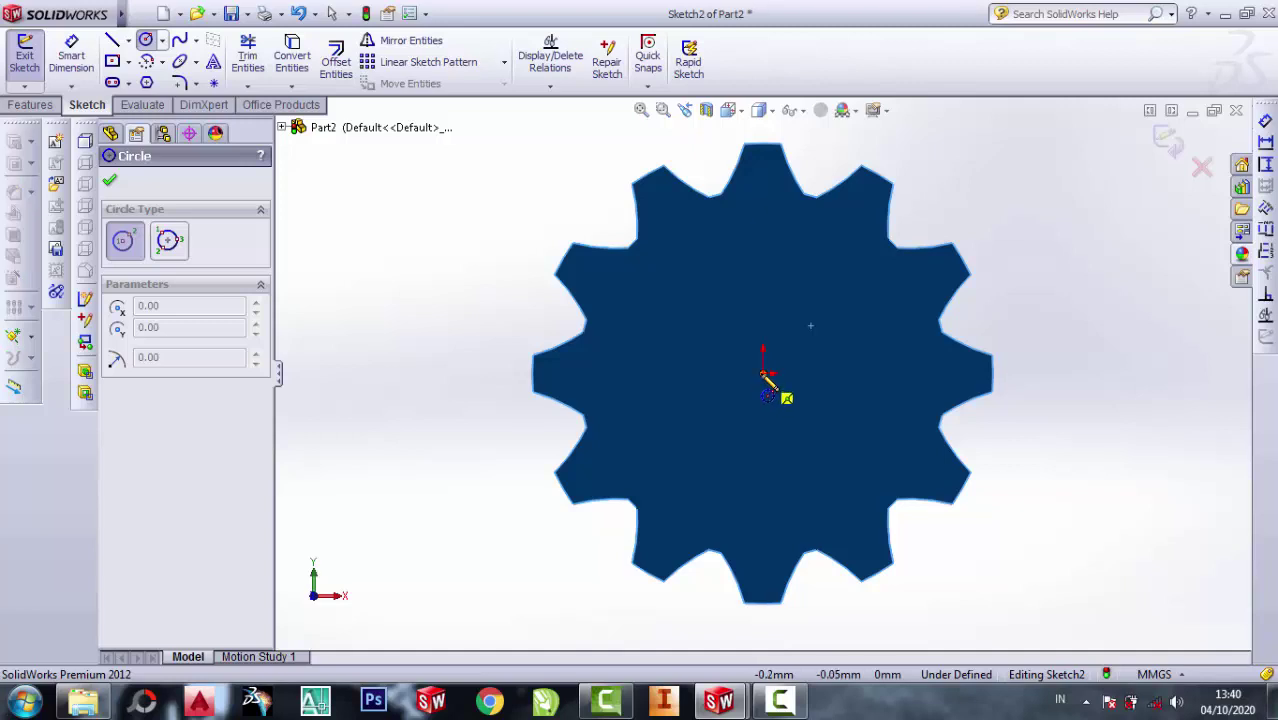
left_click(763, 371)
left_click(763, 250)
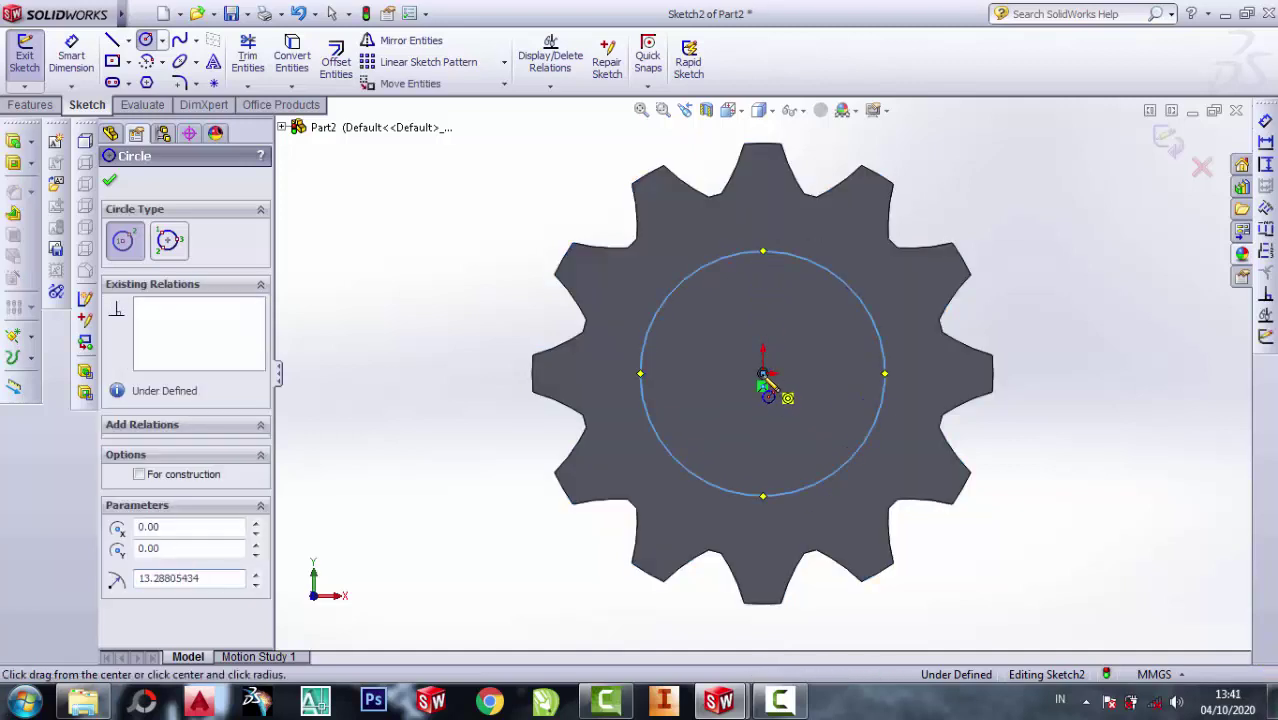
left_click(763, 371)
left_click(763, 323)
Step: Dimension the outer circle Ø35 mm and the inner circle Ø20 mm
right_click_drag(639, 228, 608, 257)
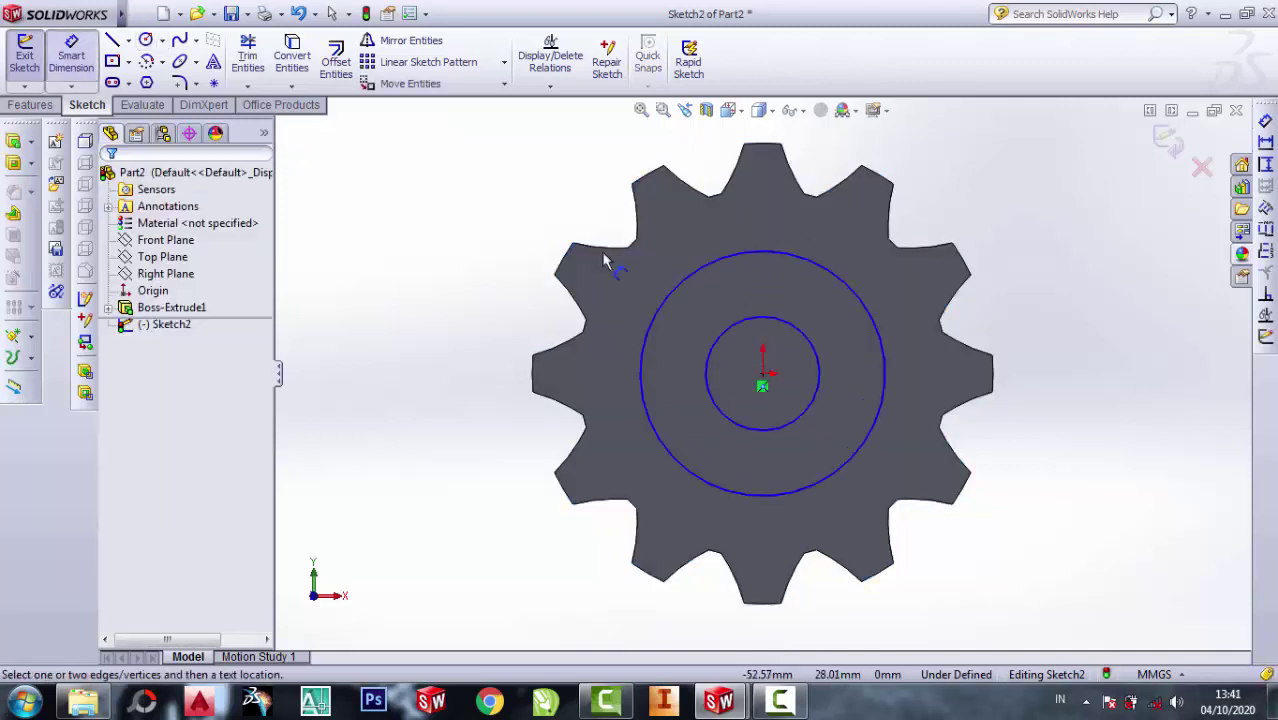
left_click(852, 288)
left_click(1005, 228)
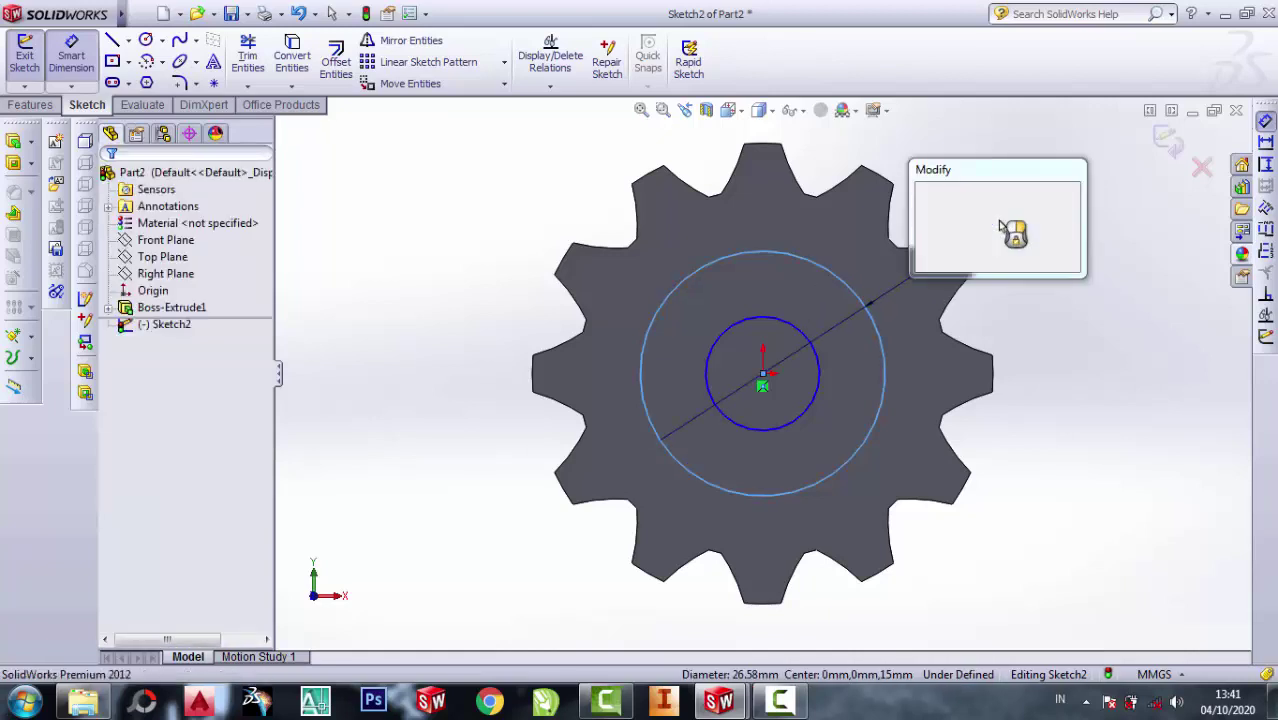
type("35")
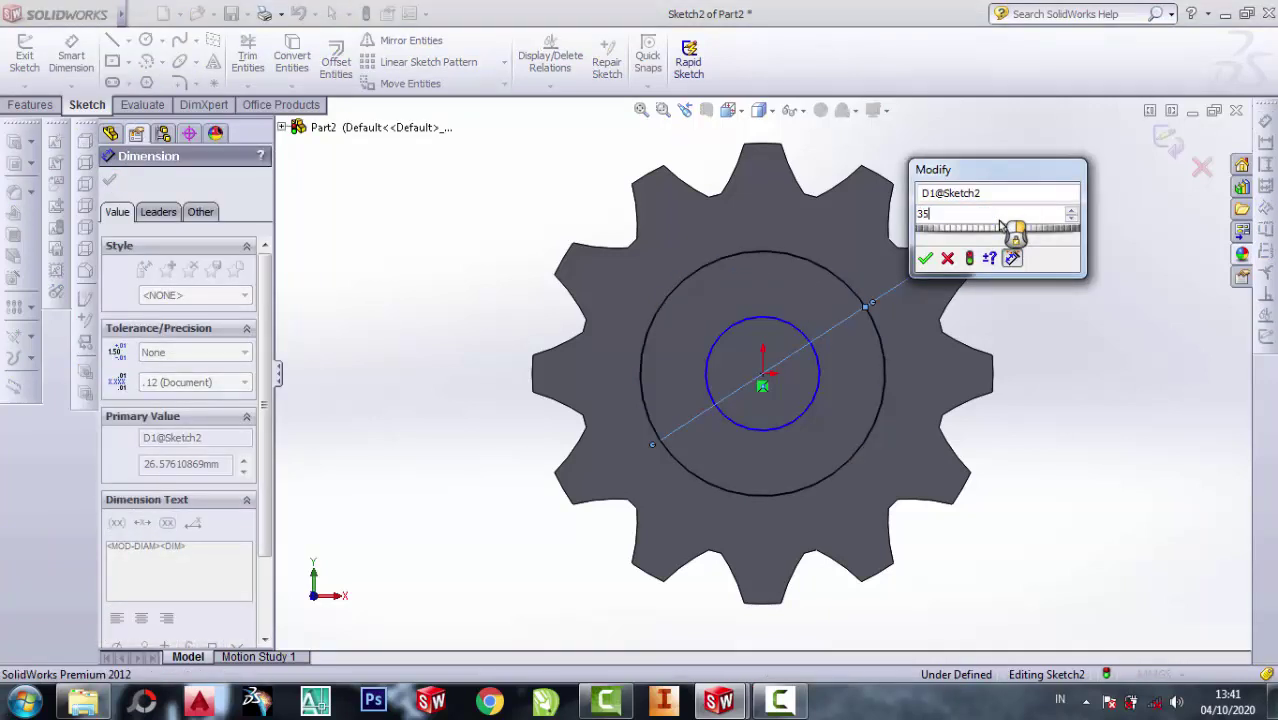
key("Return")
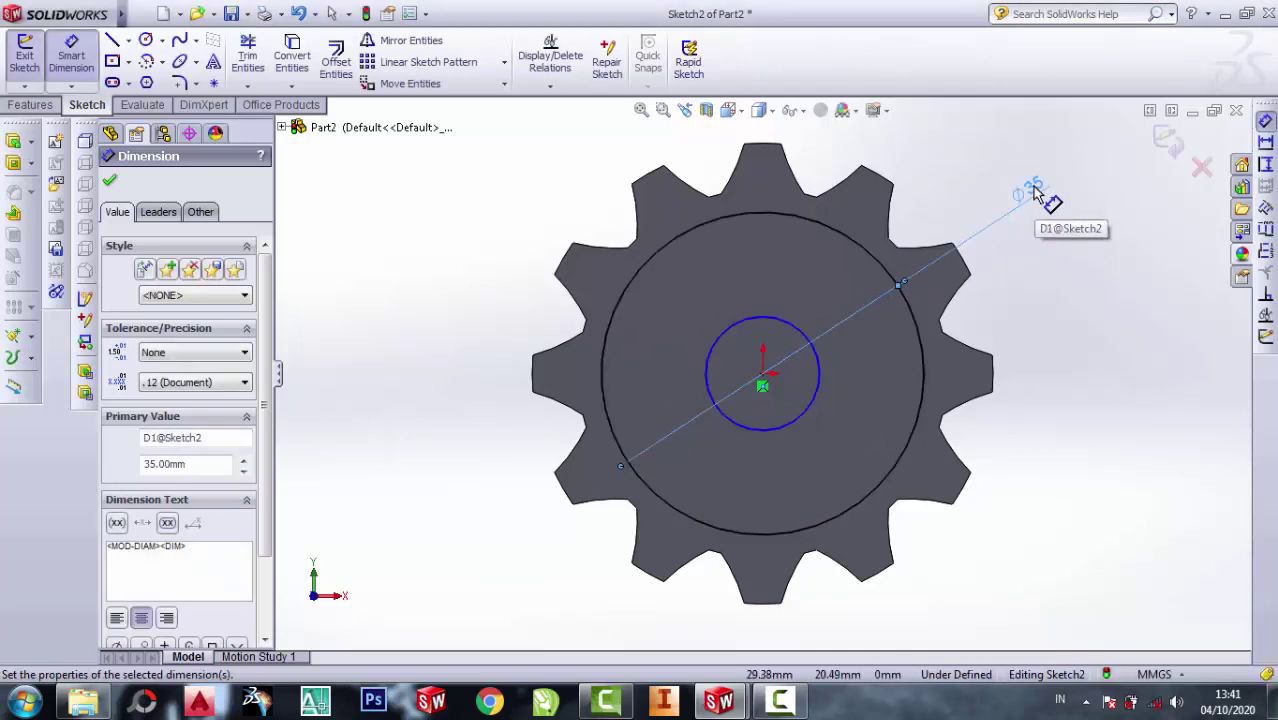
left_click(819, 360)
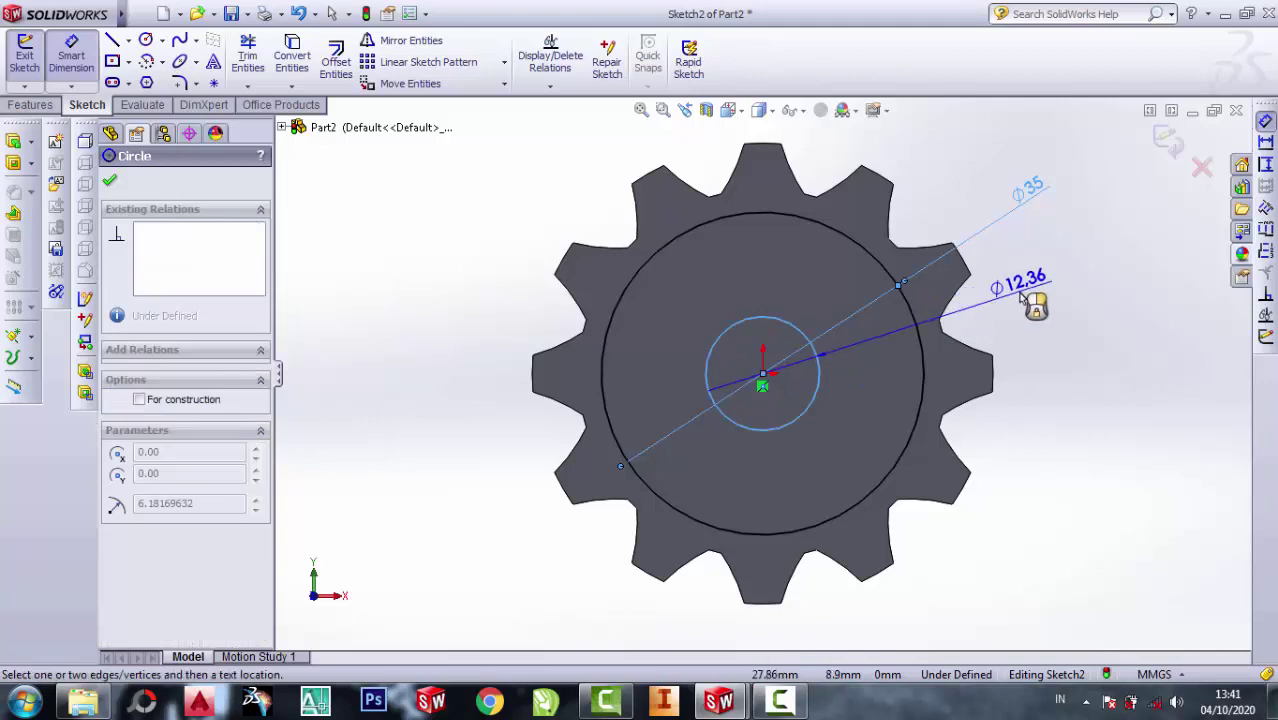
left_click(1022, 298)
type("20")
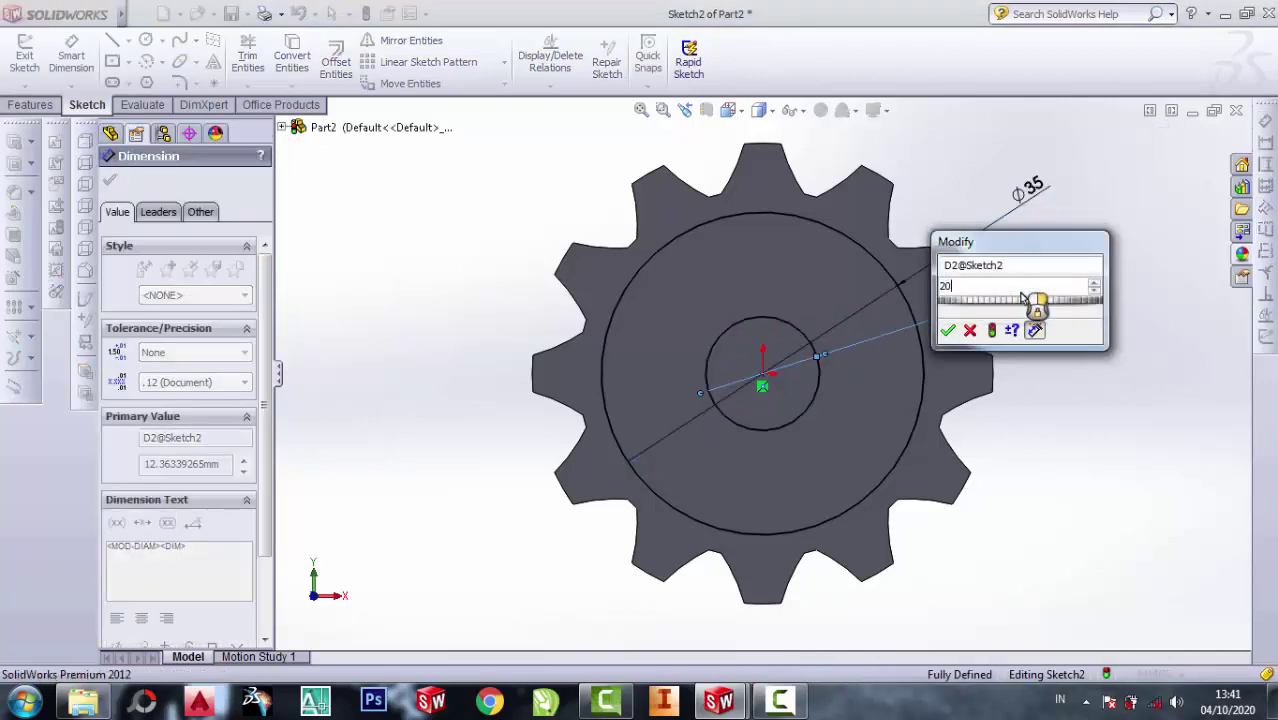
key("Return")
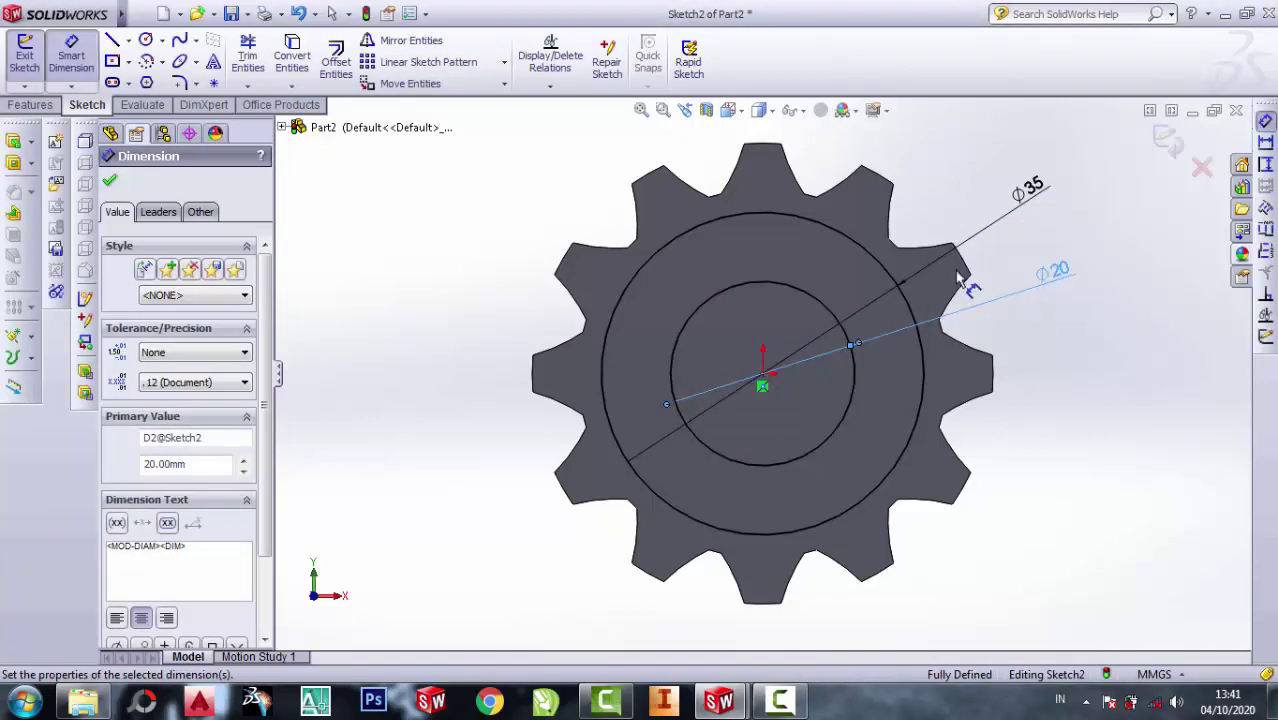
Step: Cut the ring between the circles 5 mm deep as a blind extruded cut
left_click(15, 164)
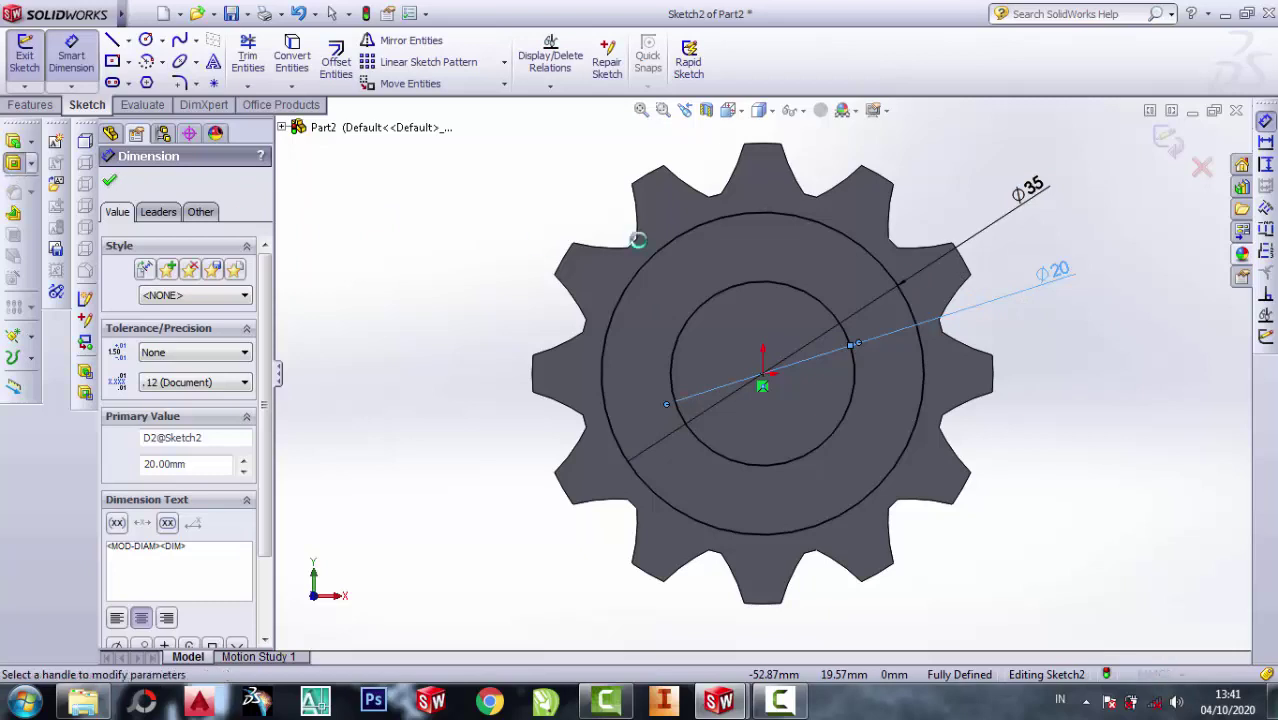
left_click(225, 350)
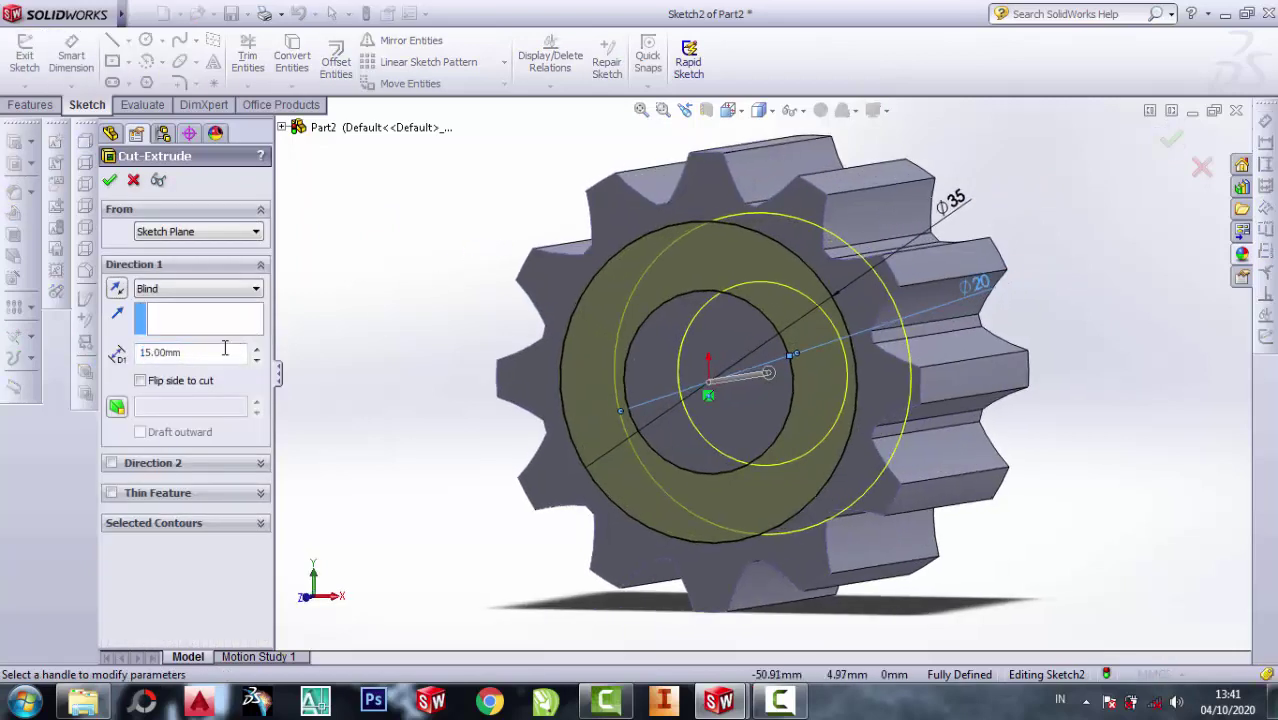
type("5")
key("Return")
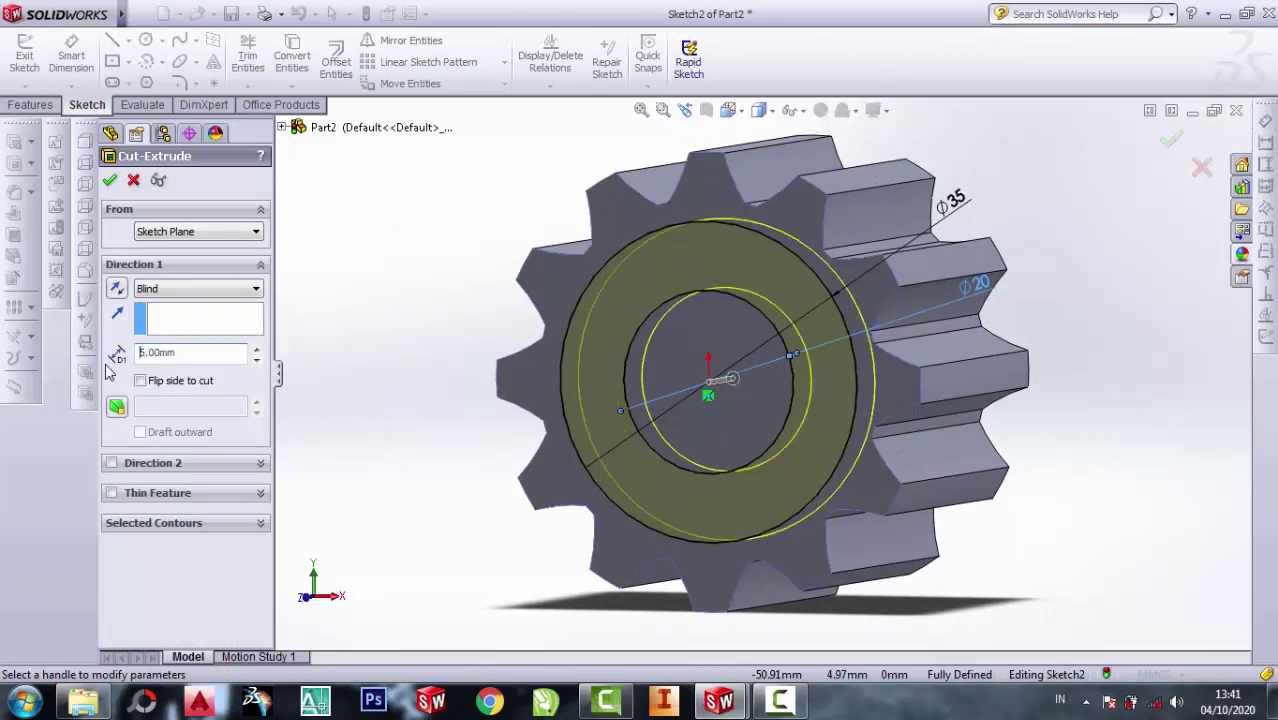
left_click(110, 181)
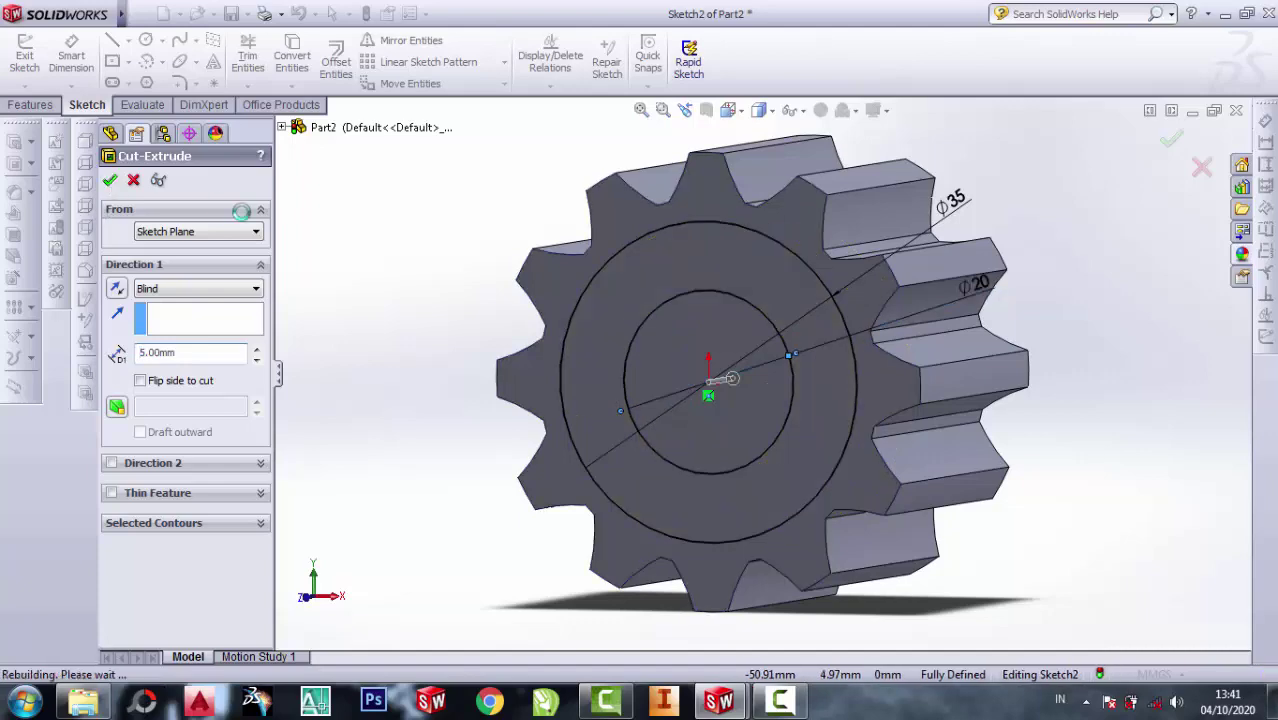
middle_click_drag(653, 281, 831, 389)
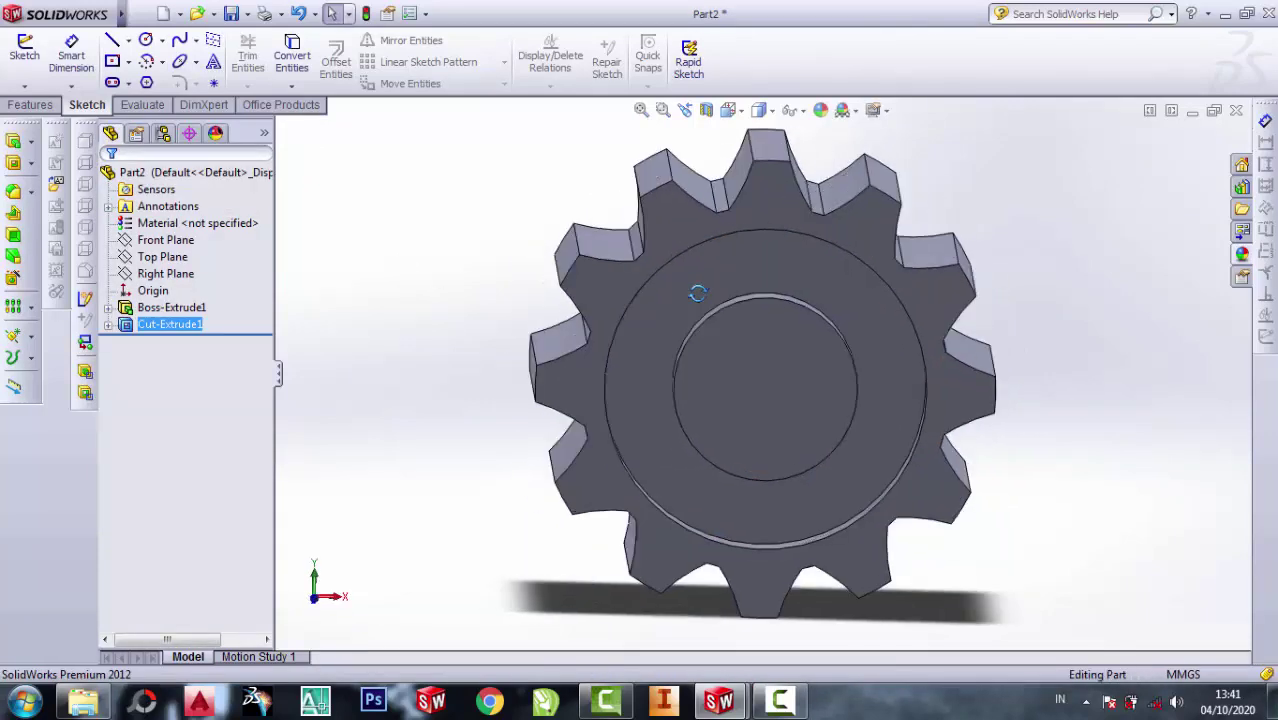
left_click(822, 377)
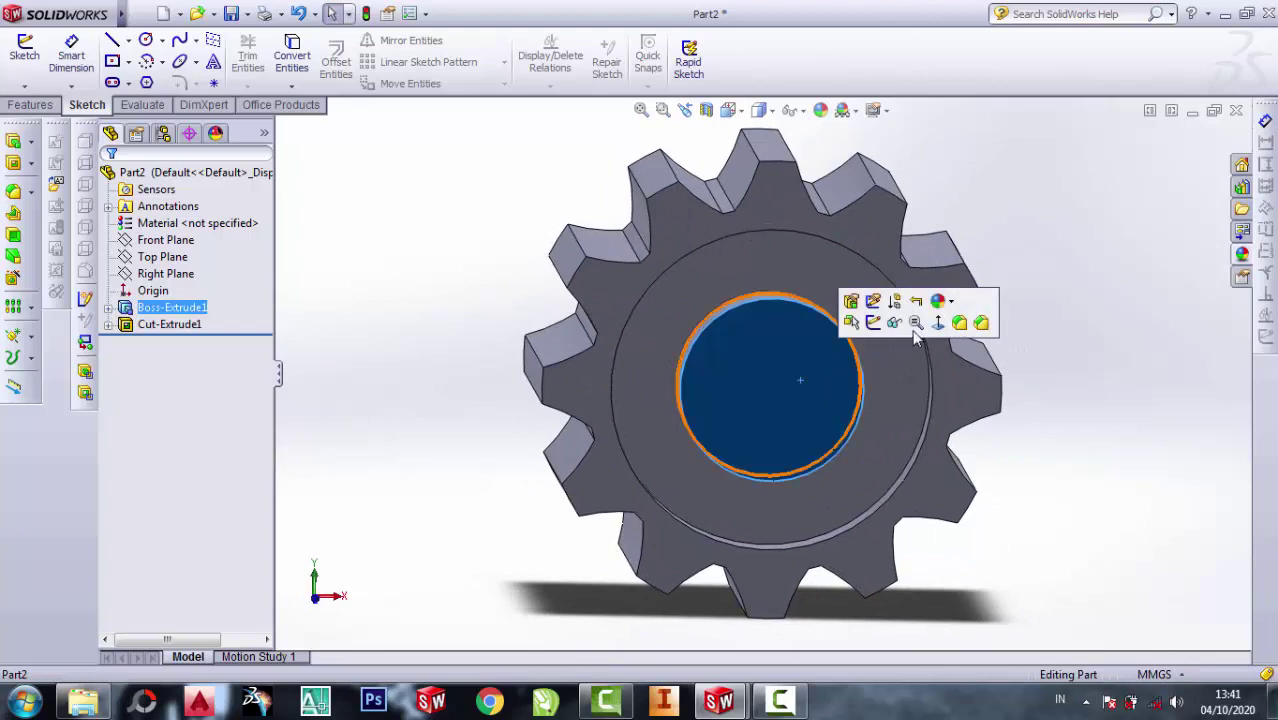
Step: Sketch an origin-centred circle on the centre face, dimension it Ø13 mm, and cut it through
left_click(938, 322)
left_click(146, 40)
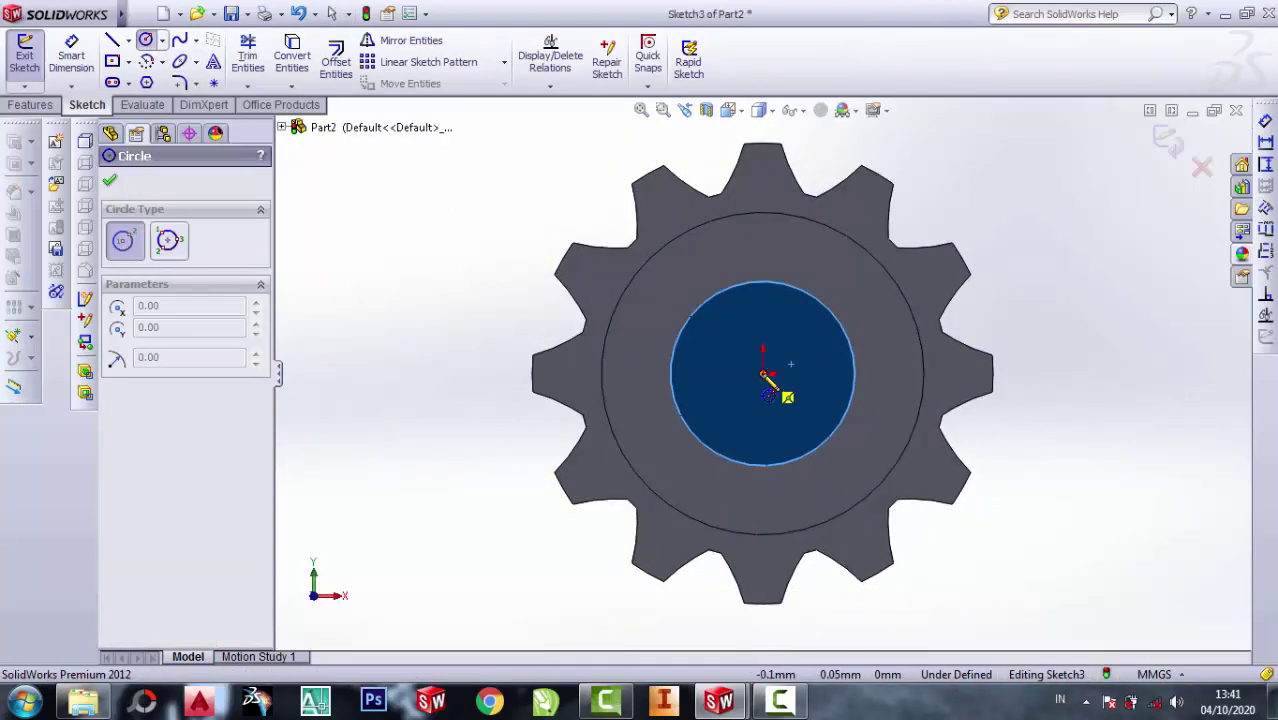
left_click(763, 373)
left_click(762, 330)
key("Escape")
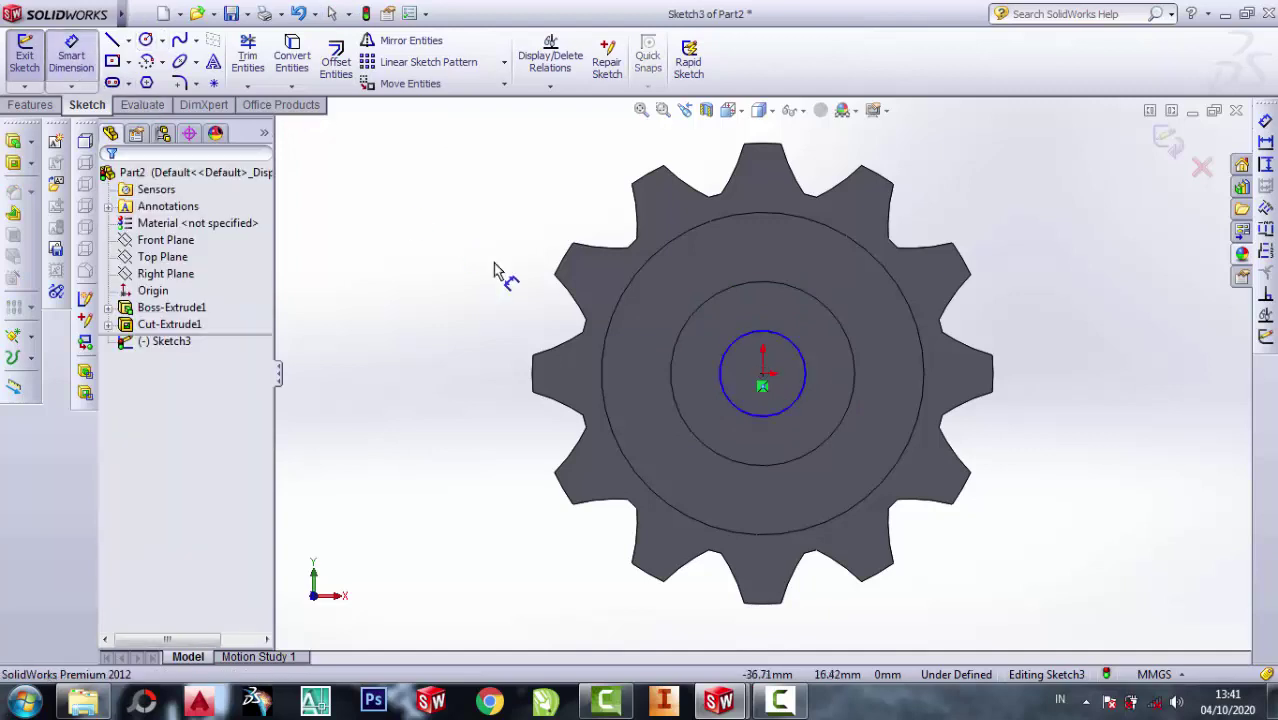
left_click(798, 348)
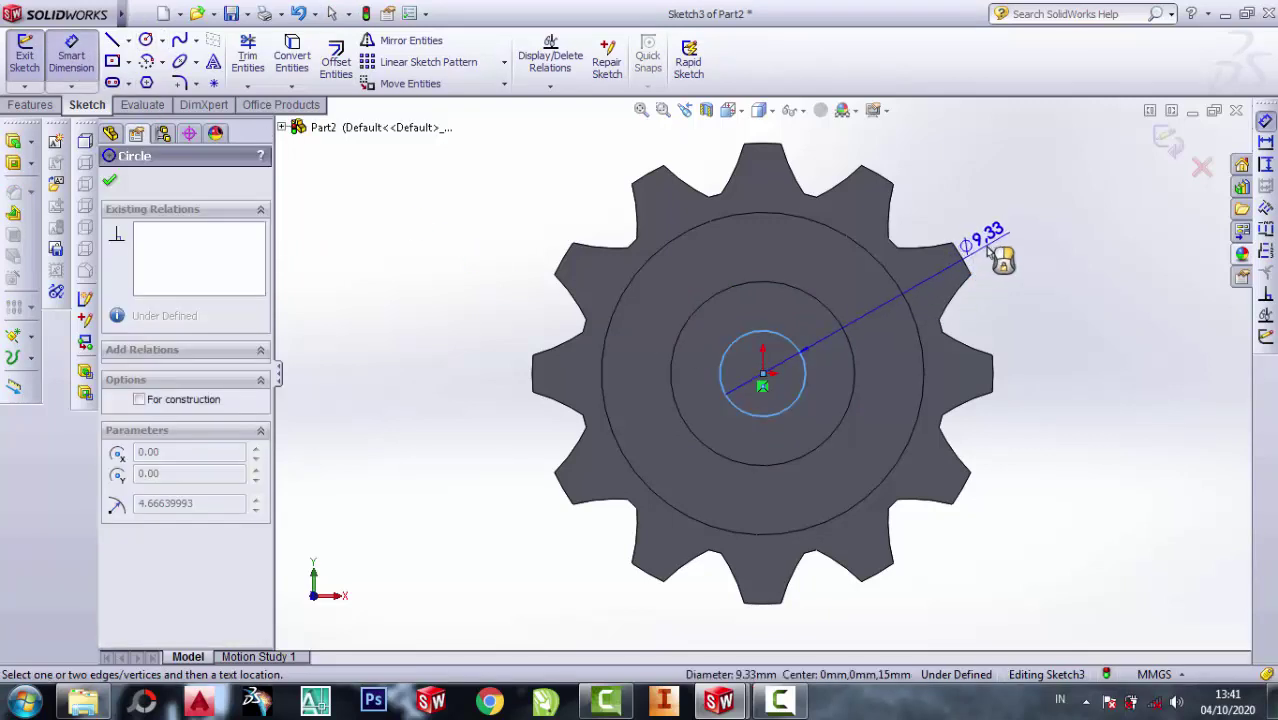
left_click(988, 252)
type("1")
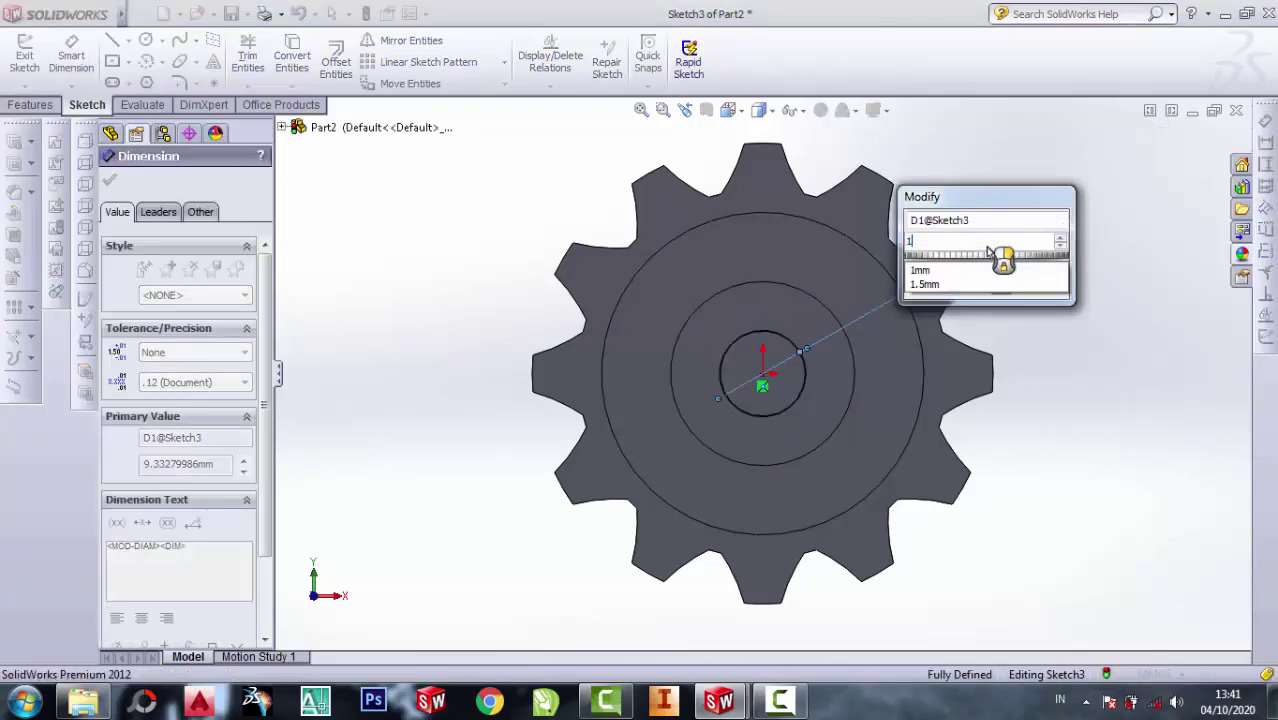
type("3")
key("Return")
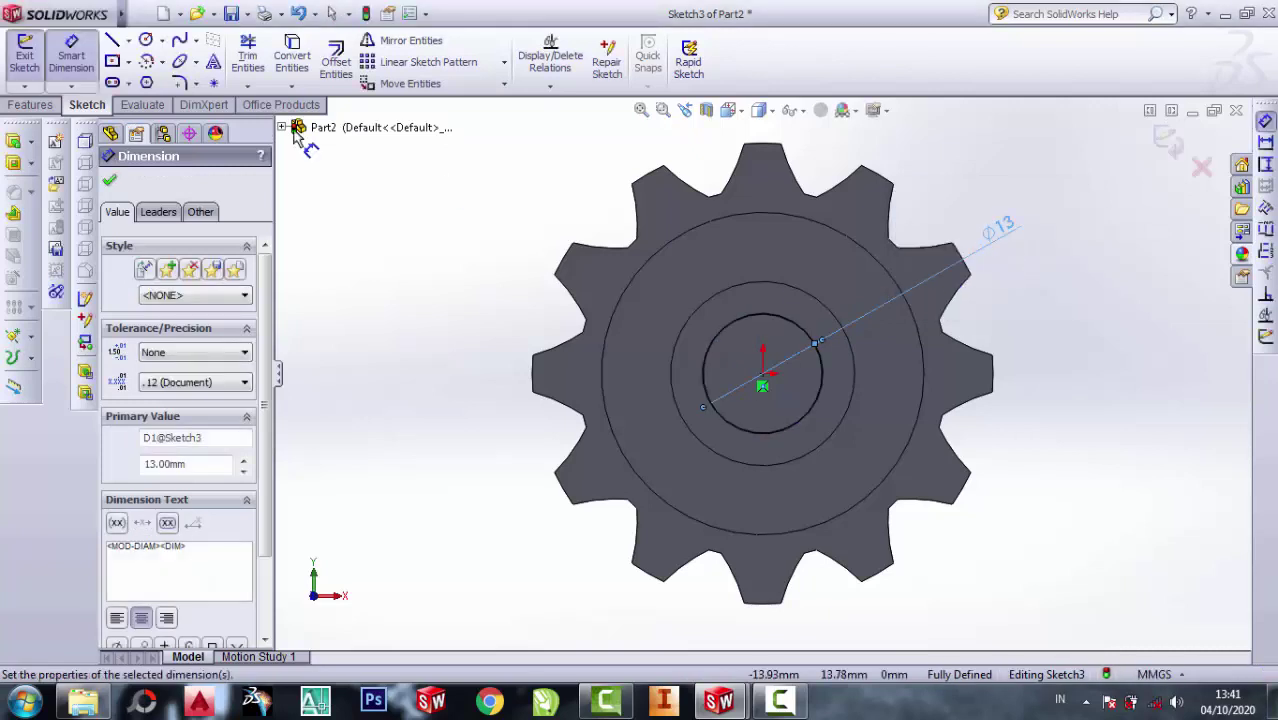
left_click(110, 183)
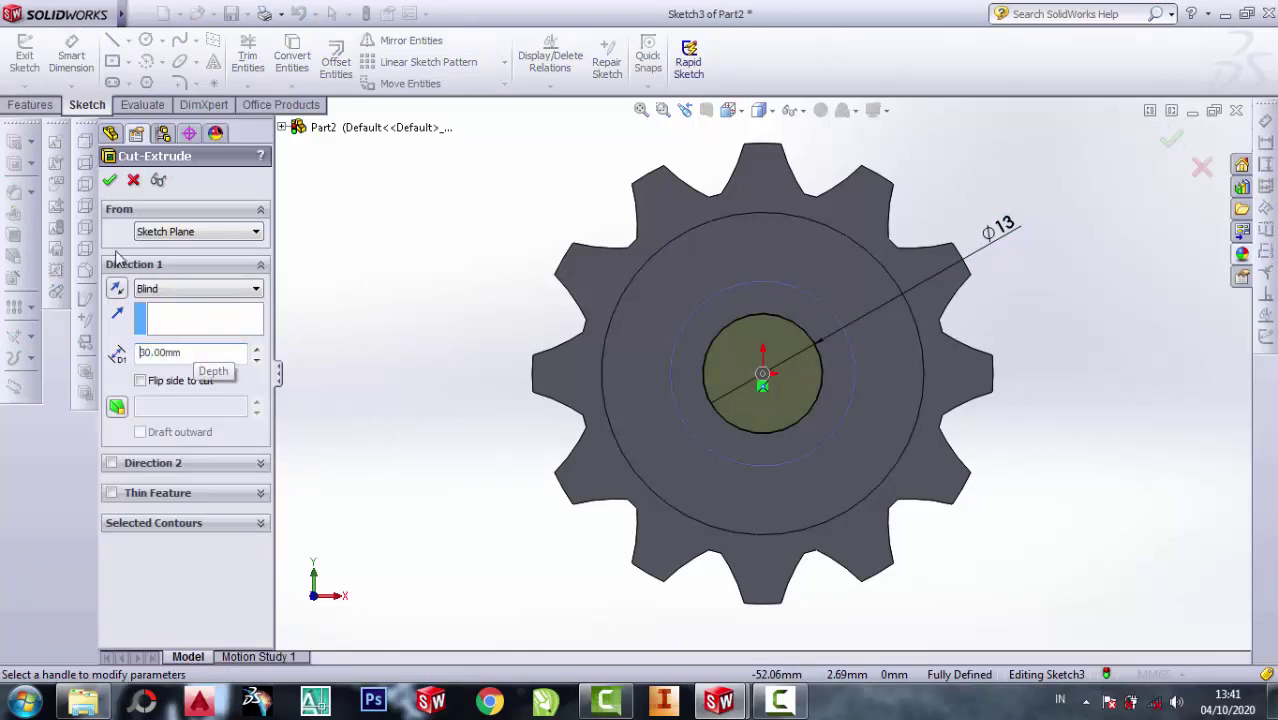
left_click(111, 184)
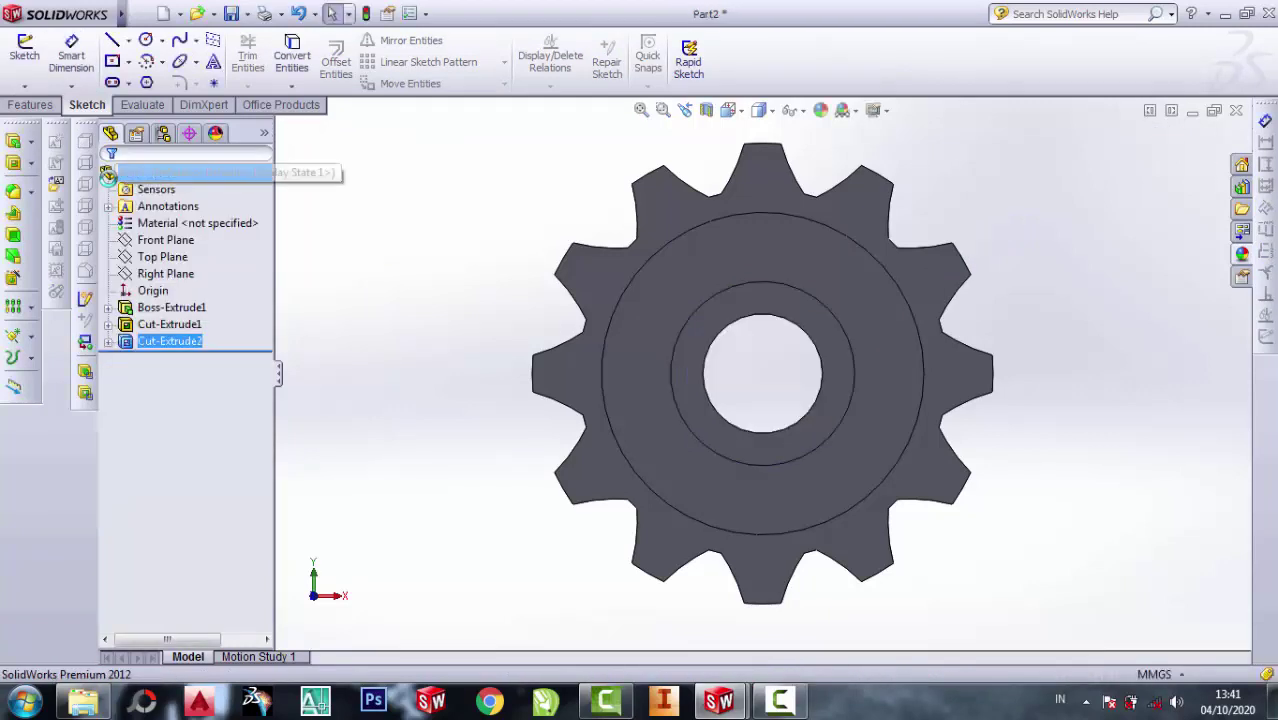
Step: Fillet the recess's outer and inner circular edges with a 2 mm radius
middle_click_drag(842, 268, 655, 280)
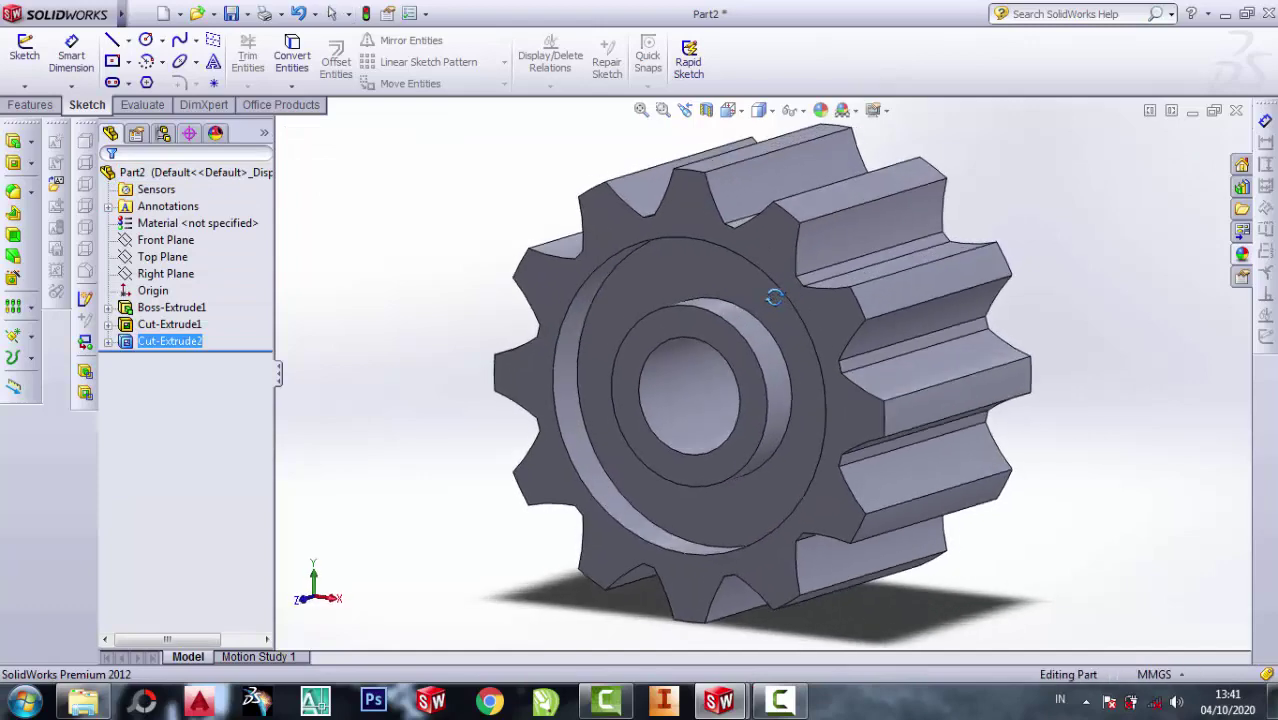
scroll(603, 265, "down", 3)
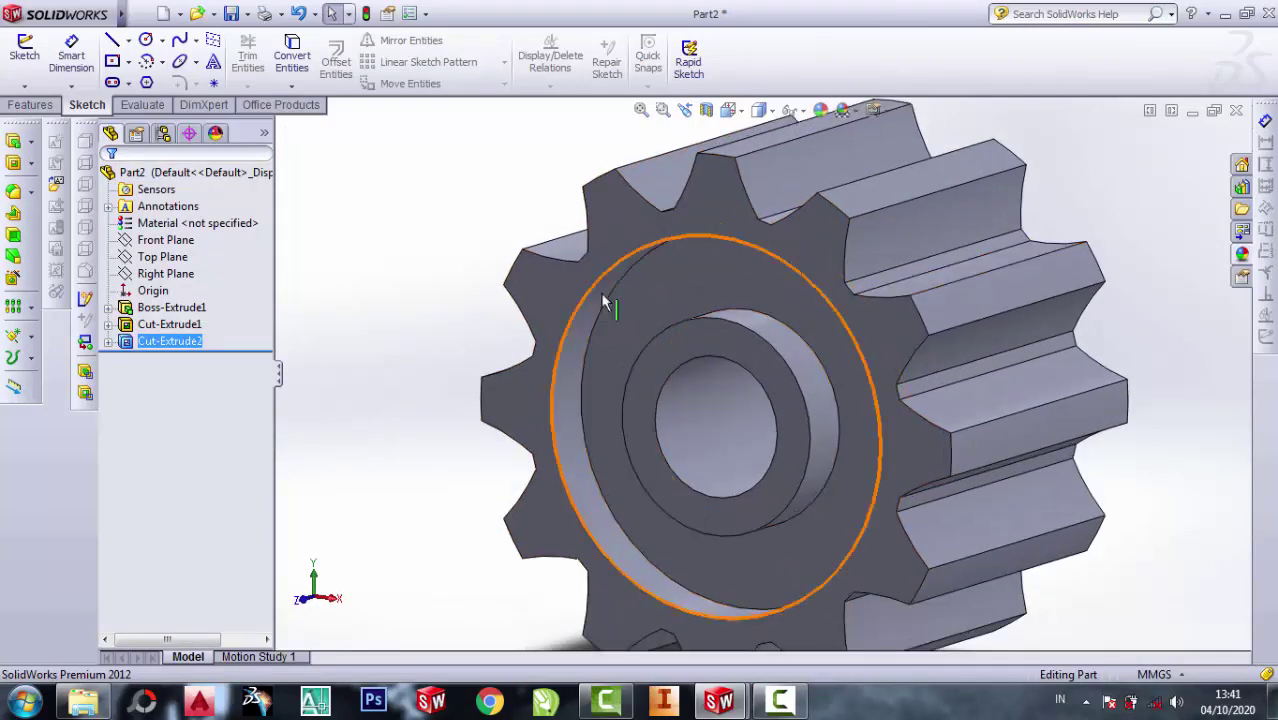
middle_click_drag(637, 281, 660, 277)
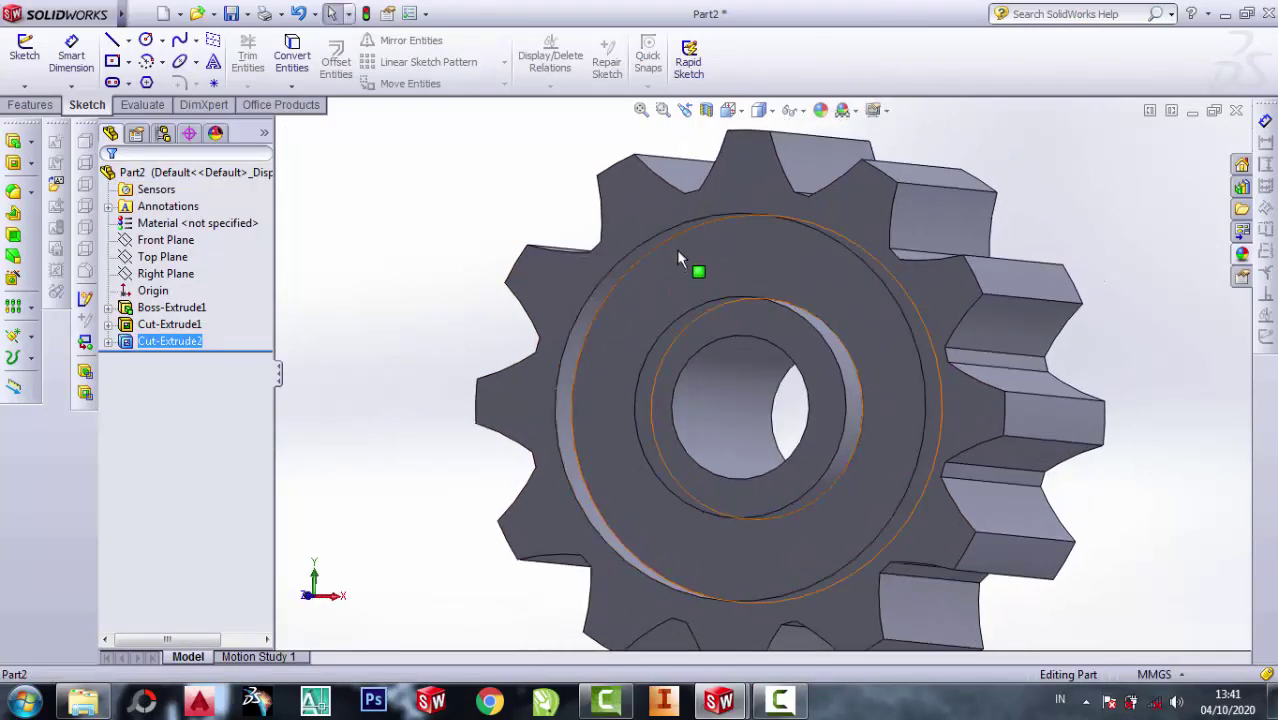
left_click(14, 193)
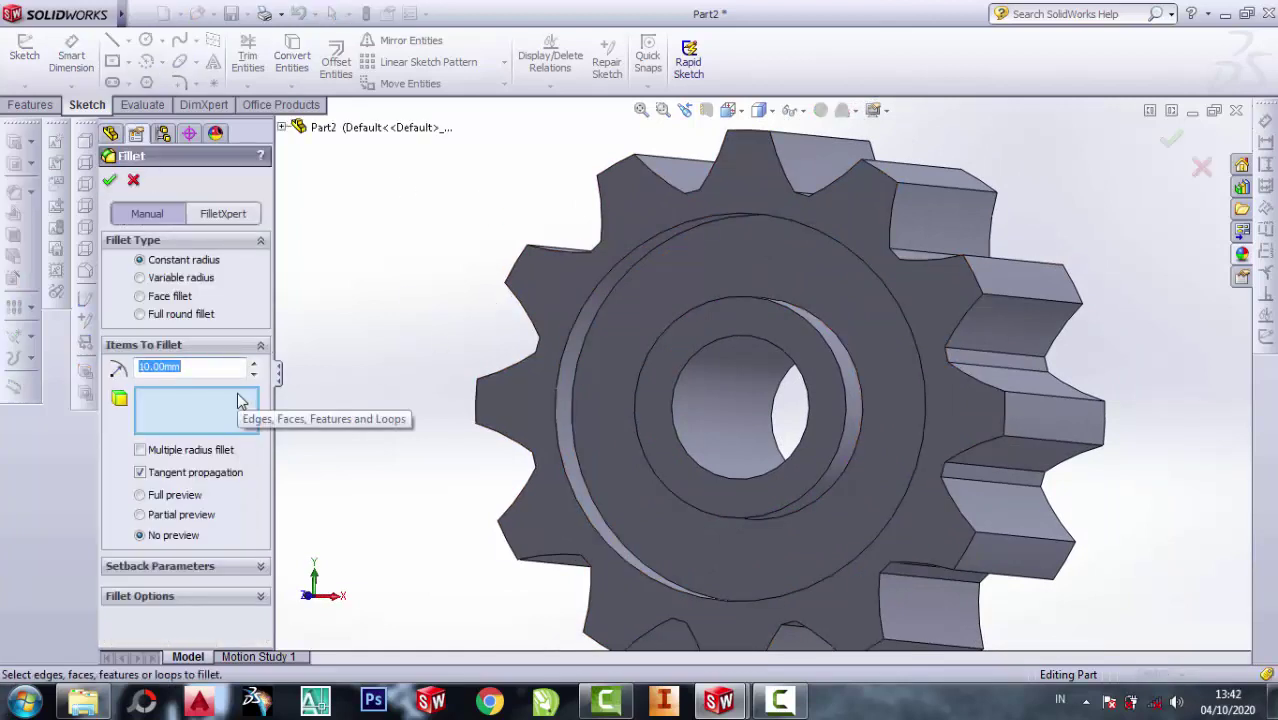
left_click(630, 268)
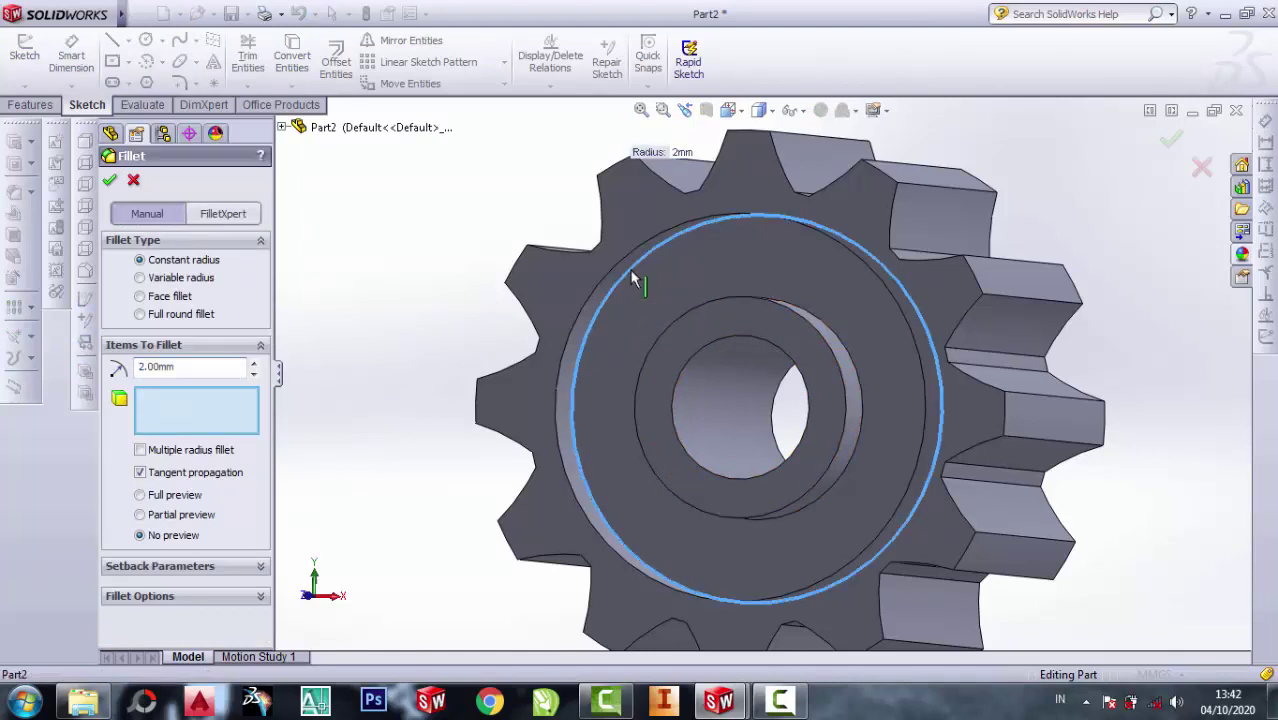
left_click(857, 376)
left_click(110, 181)
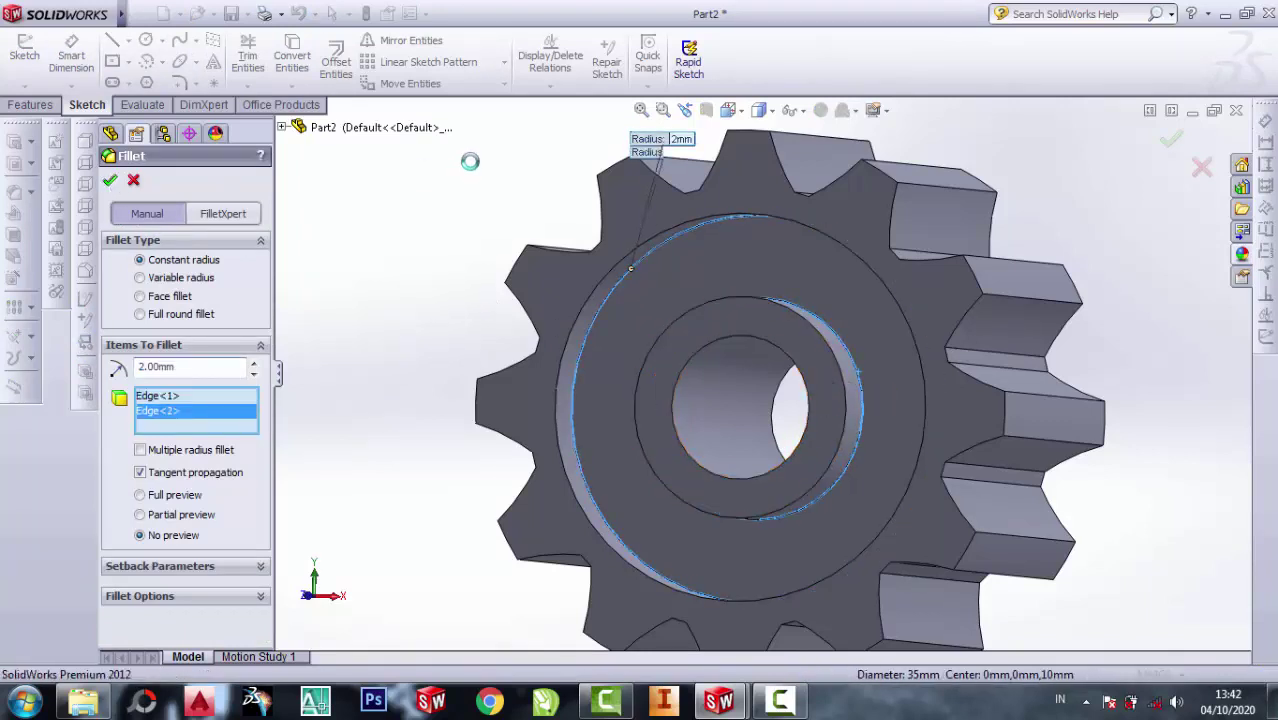
mouse_move(701, 304)
middle_mouse_down()
mouse_move(685, 305)
mouse_move(713, 308)
mouse_move(627, 297)
mouse_move(733, 194)
mouse_move(693, 234)
mouse_move(633, 254)
mouse_move(676, 277)
mouse_move(642, 308)
middle_mouse_up()
mouse_move(1002, 236)
middle_mouse_down()
mouse_move(827, 277)
mouse_move(907, 286)
mouse_move(993, 262)
middle_mouse_up()
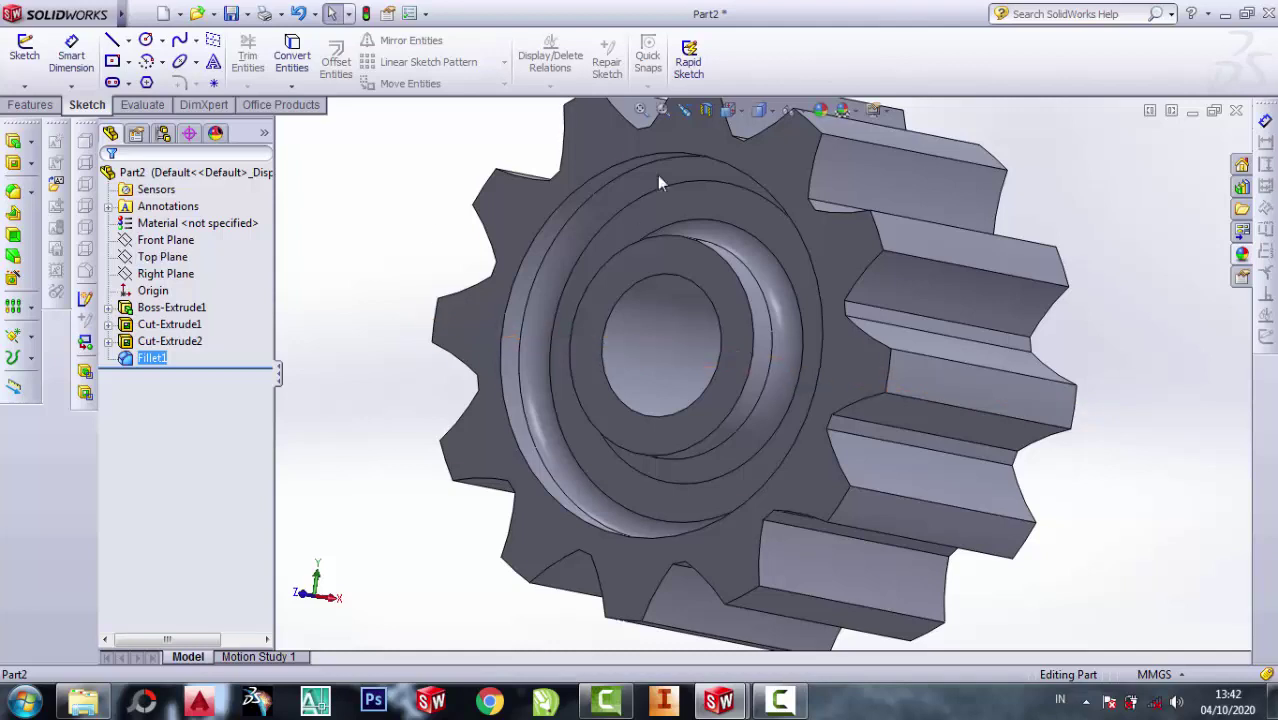
Step: Mirror Cut-Extrude1 and Fillet1 about the Front Plane onto the gear's back face
left_click(728, 110)
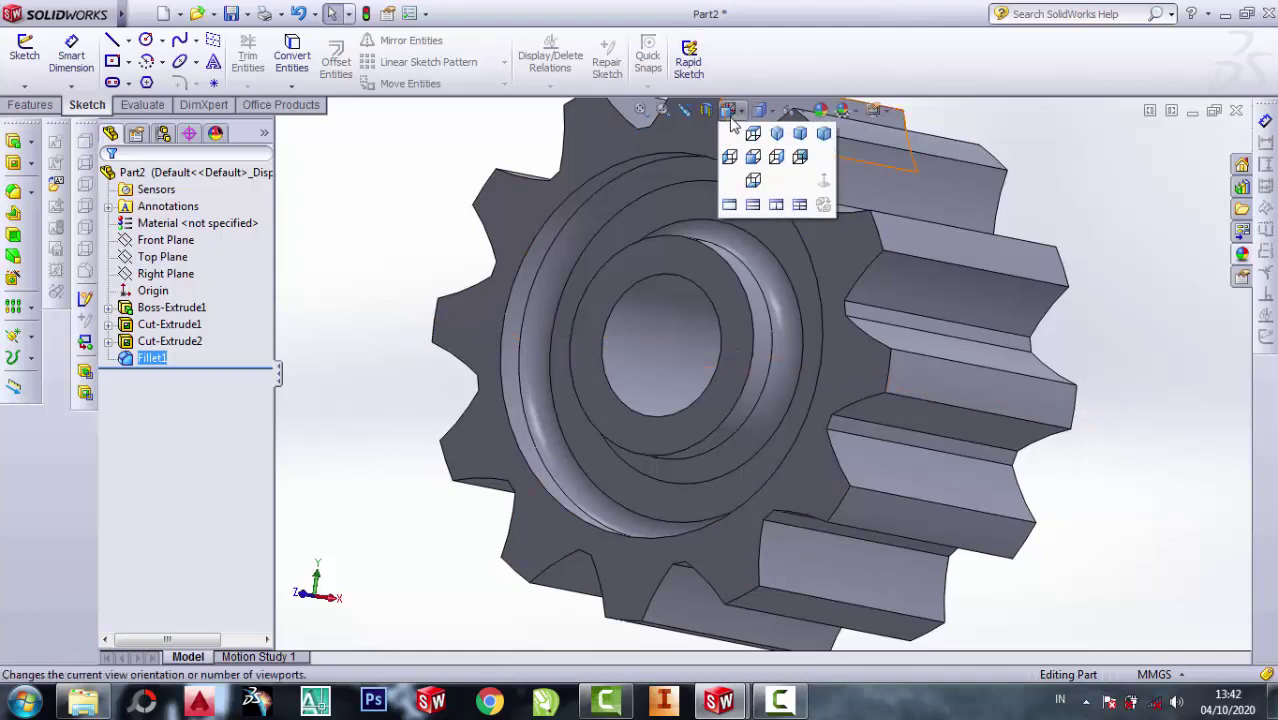
left_click(780, 129)
scroll(565, 454, "down", 3)
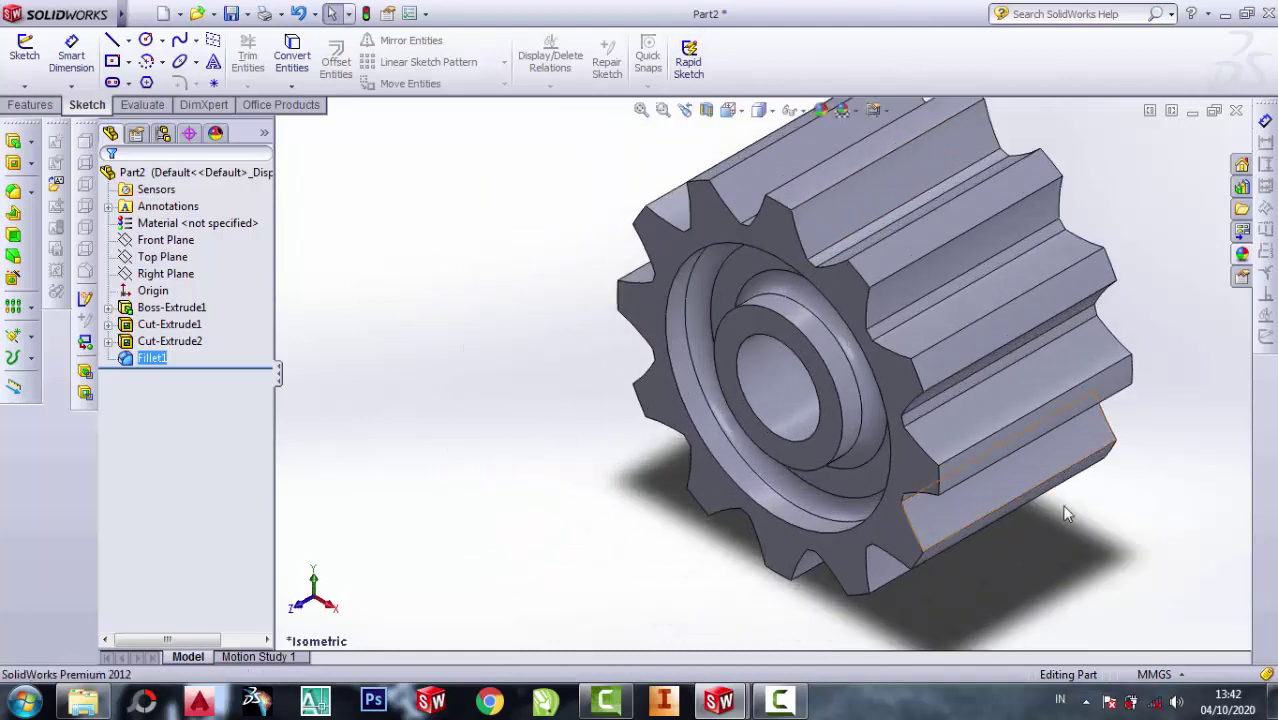
left_click(168, 242)
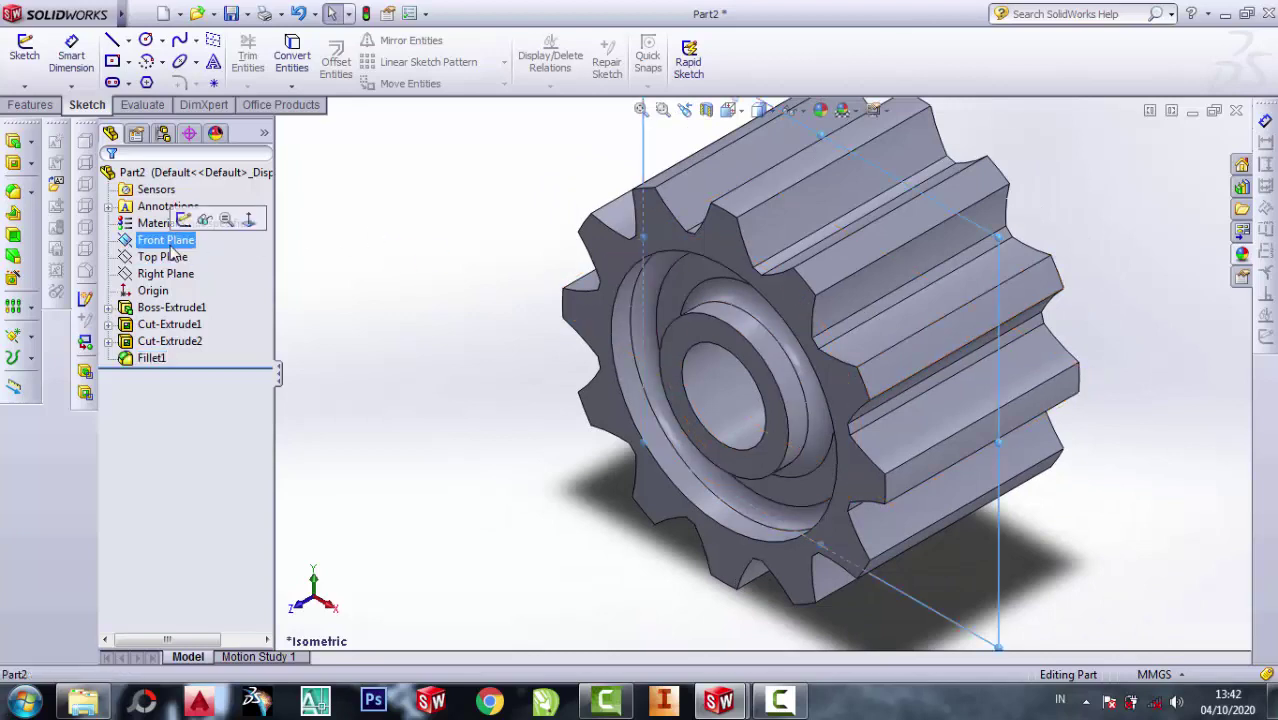
left_click(30, 104)
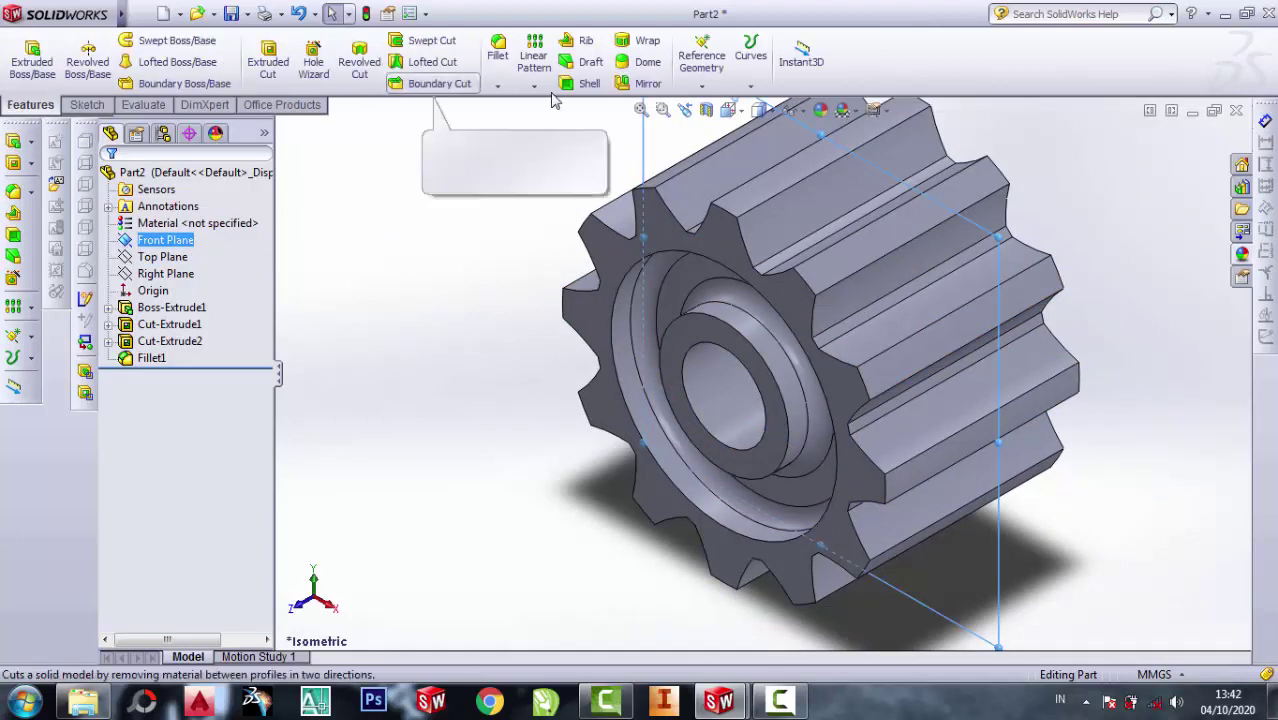
left_click(640, 83)
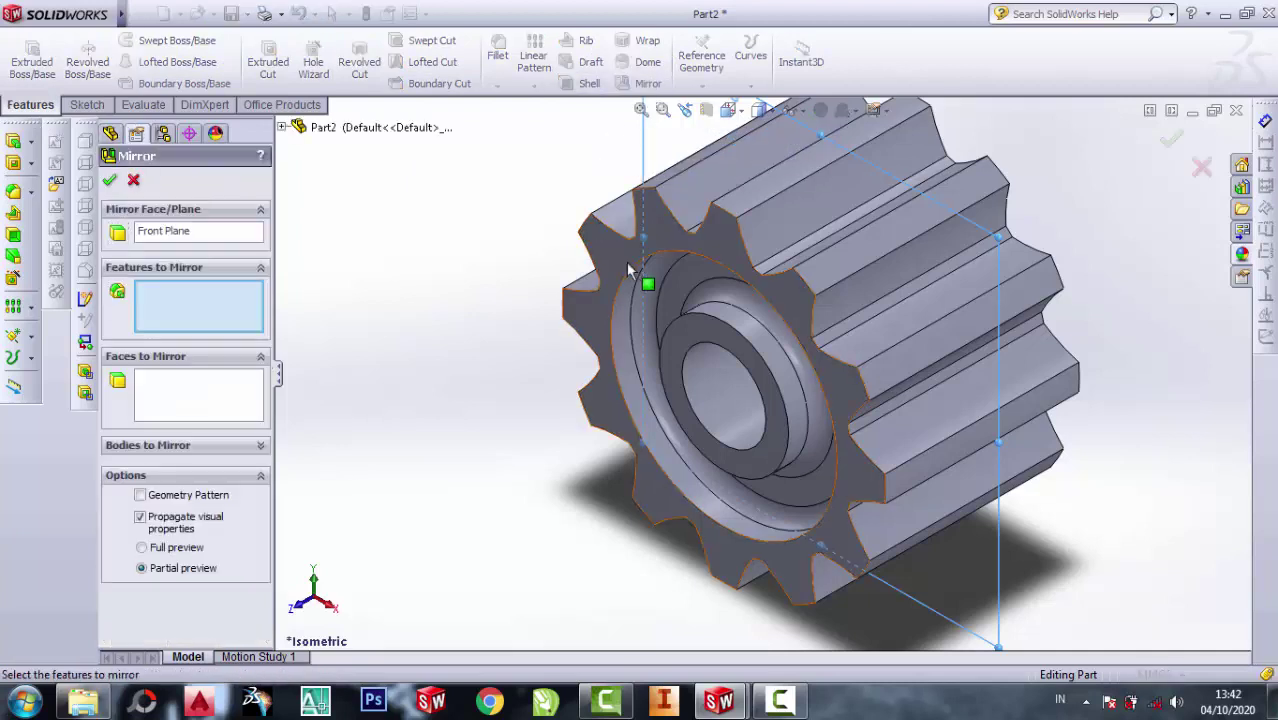
left_click(680, 280)
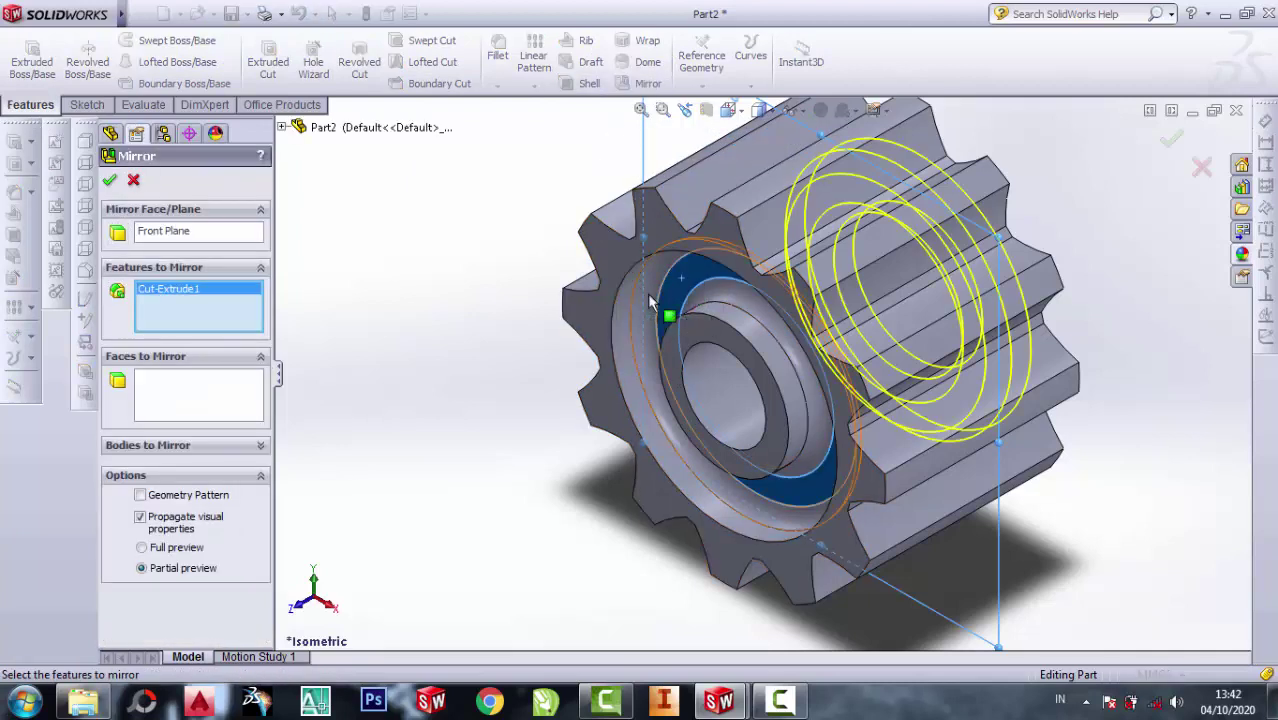
left_click(647, 293)
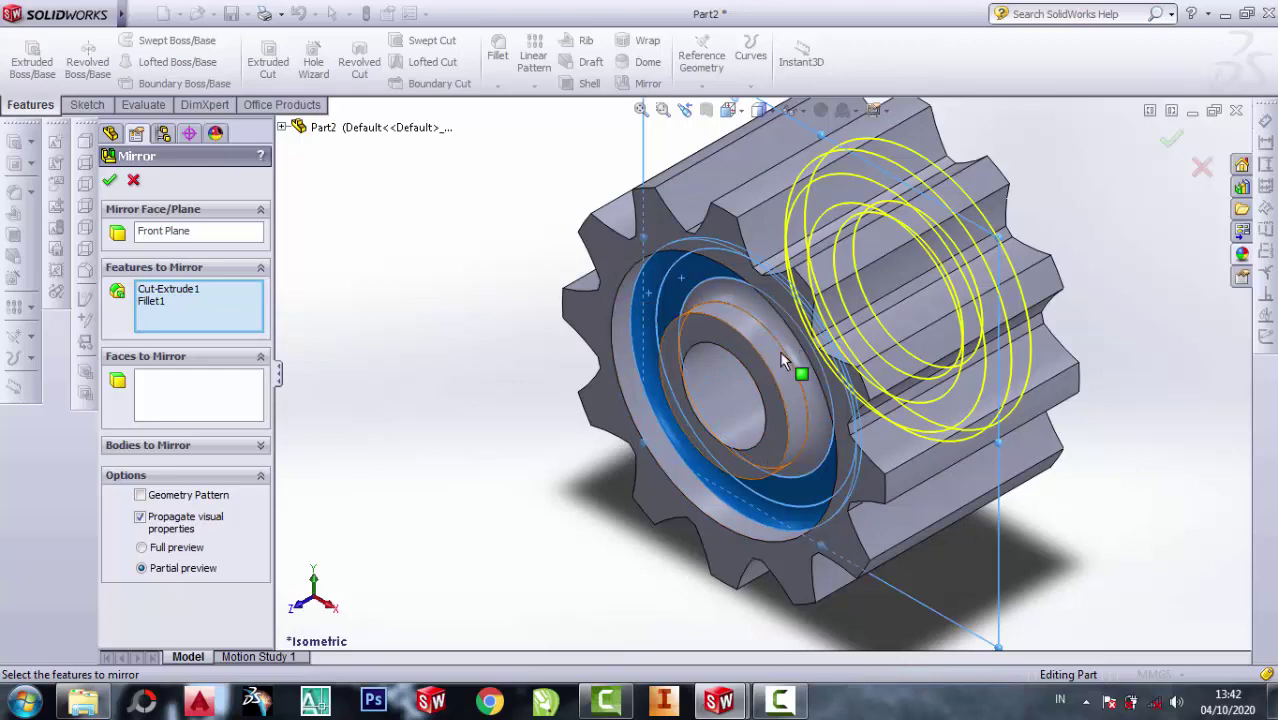
left_click(109, 180)
mouse_move(768, 308)
middle_mouse_down()
mouse_move(760, 359)
mouse_move(685, 363)
mouse_move(819, 348)
mouse_move(957, 283)
mouse_move(904, 294)
mouse_move(819, 320)
mouse_move(998, 289)
middle_mouse_up()
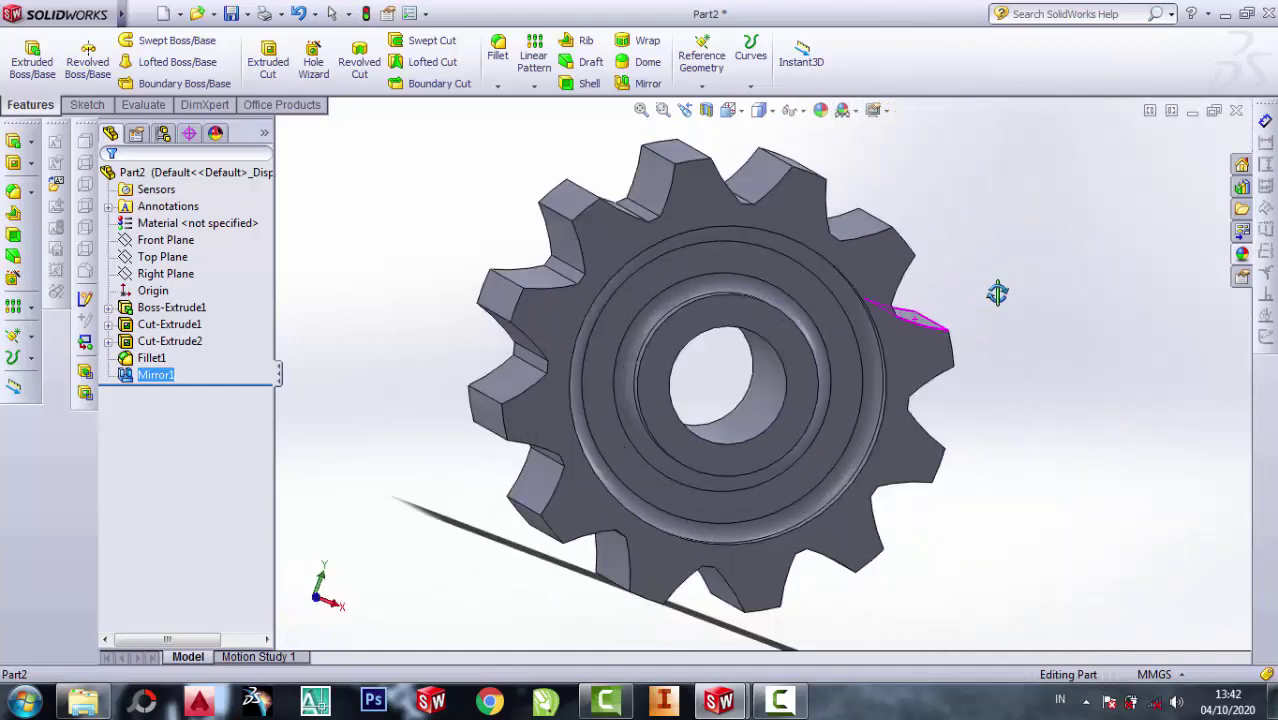
Step: Draw a centre rectangle just below the bore on the hub face
left_click(800, 435)
left_click(928, 368)
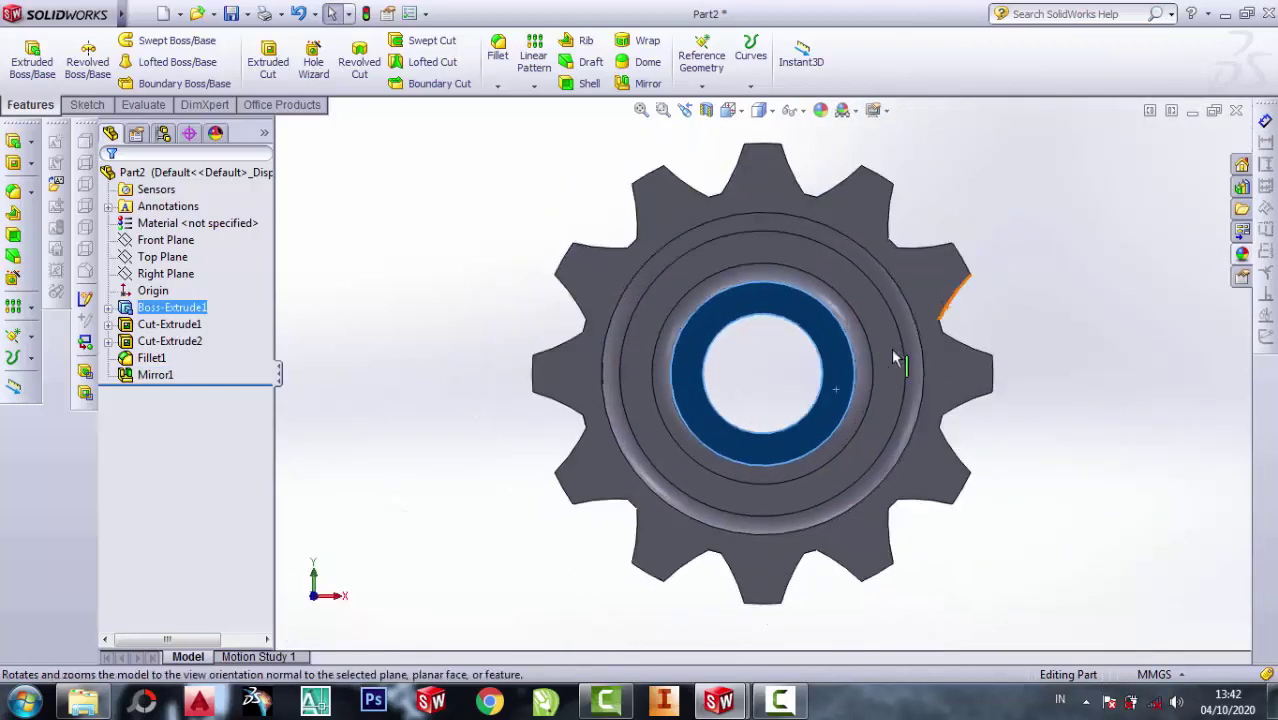
left_click(78, 105)
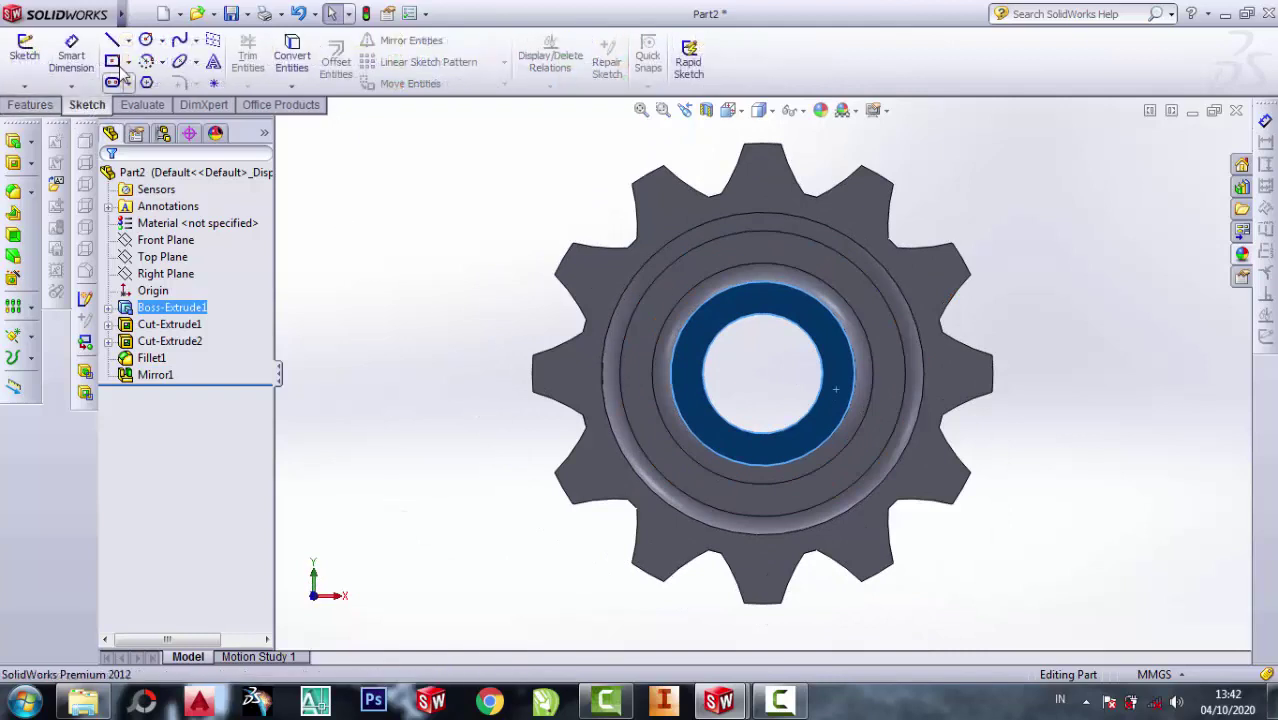
left_click(128, 62)
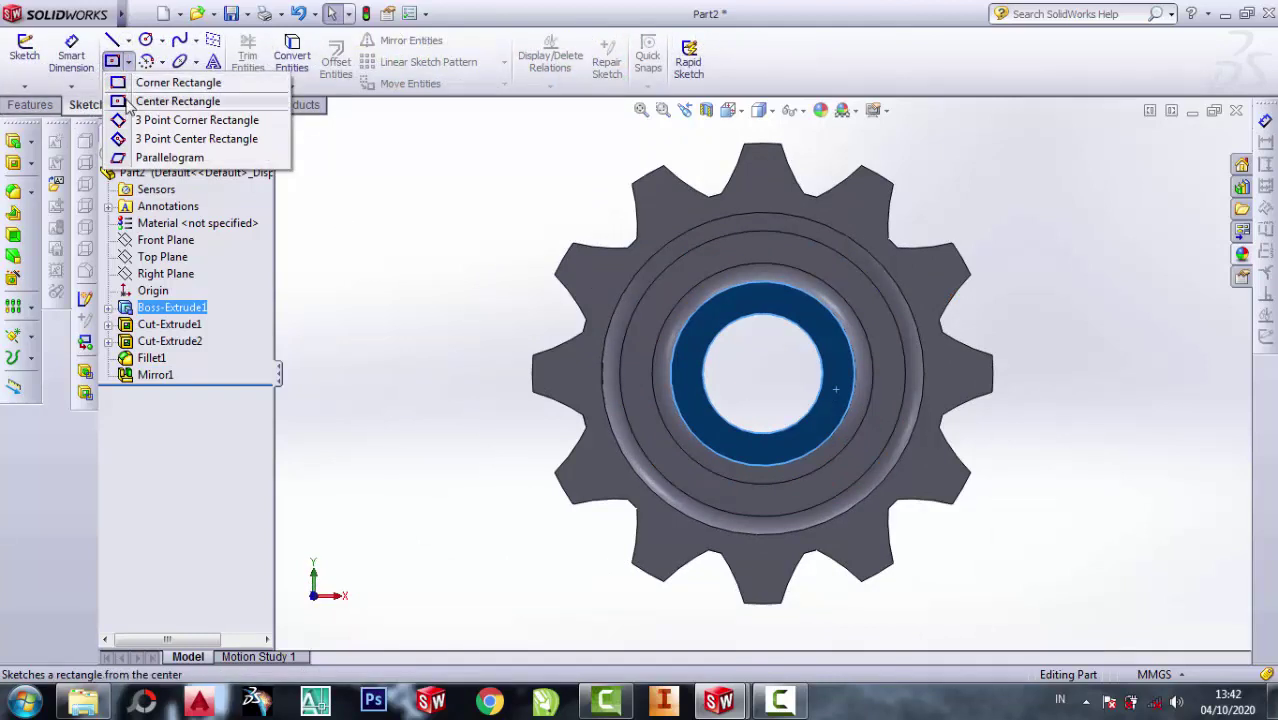
left_click(126, 102)
scroll(770, 470, "down", 3)
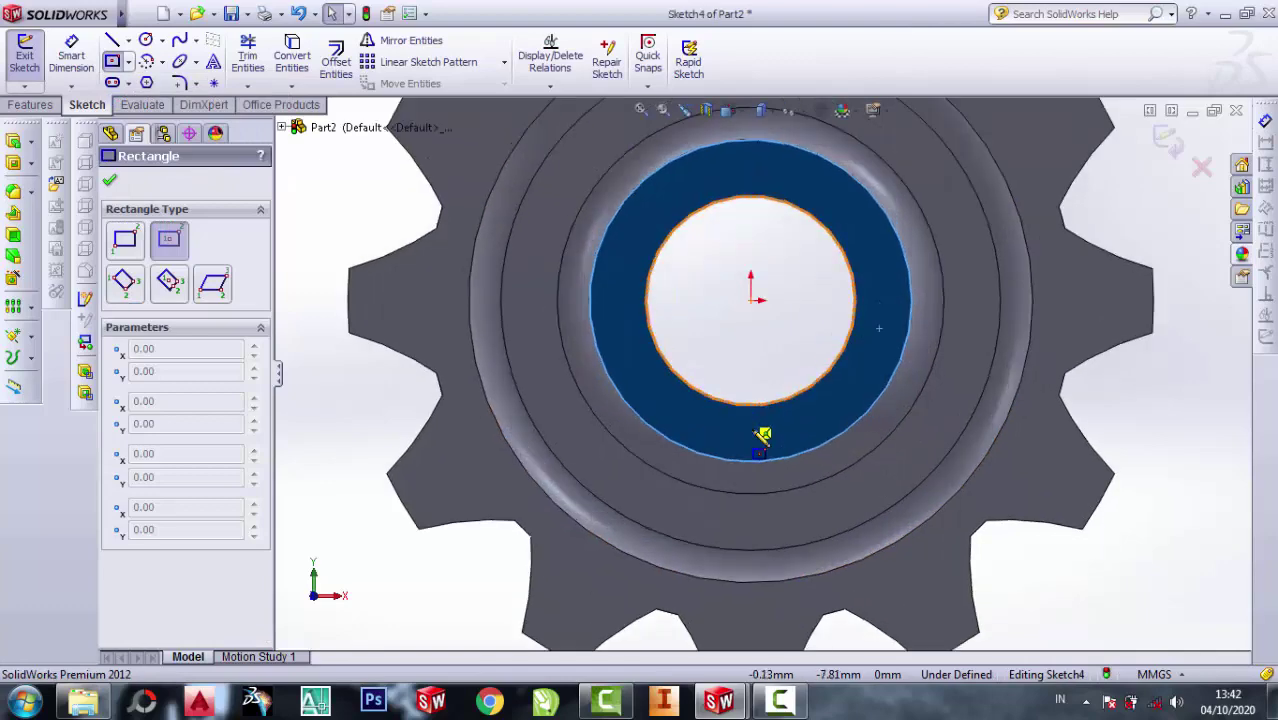
left_click(750, 404)
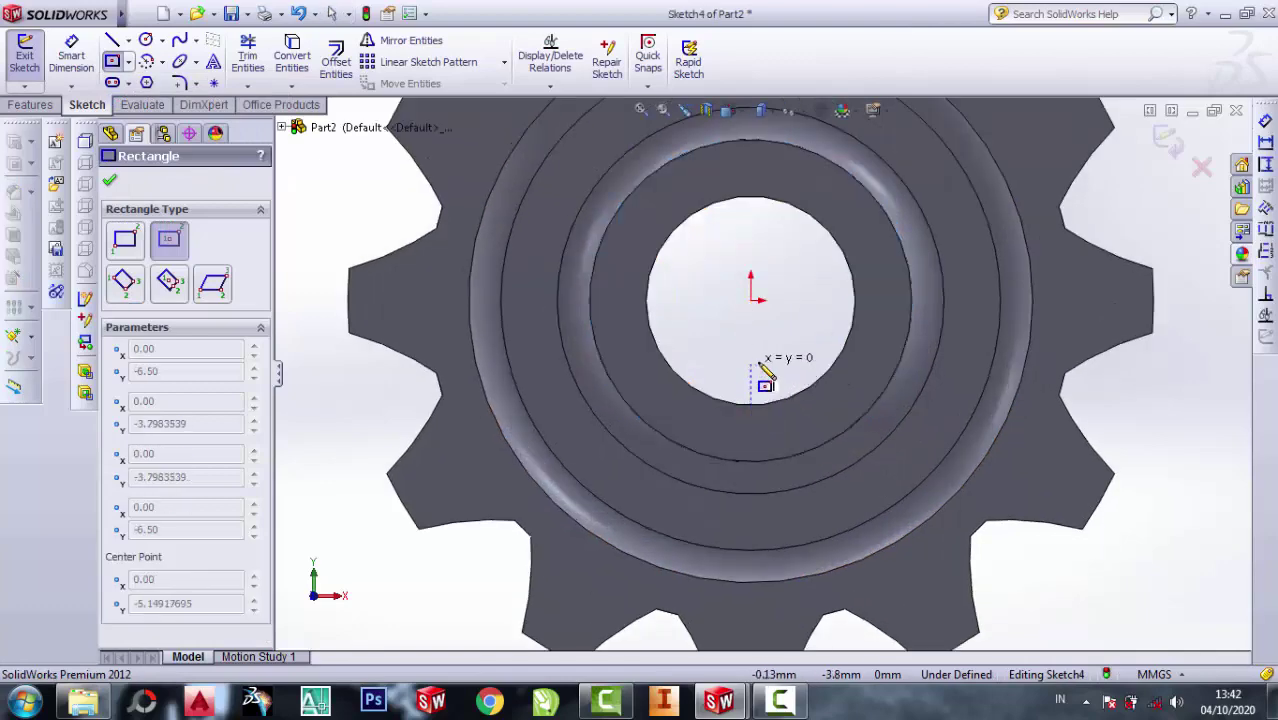
left_click(766, 381)
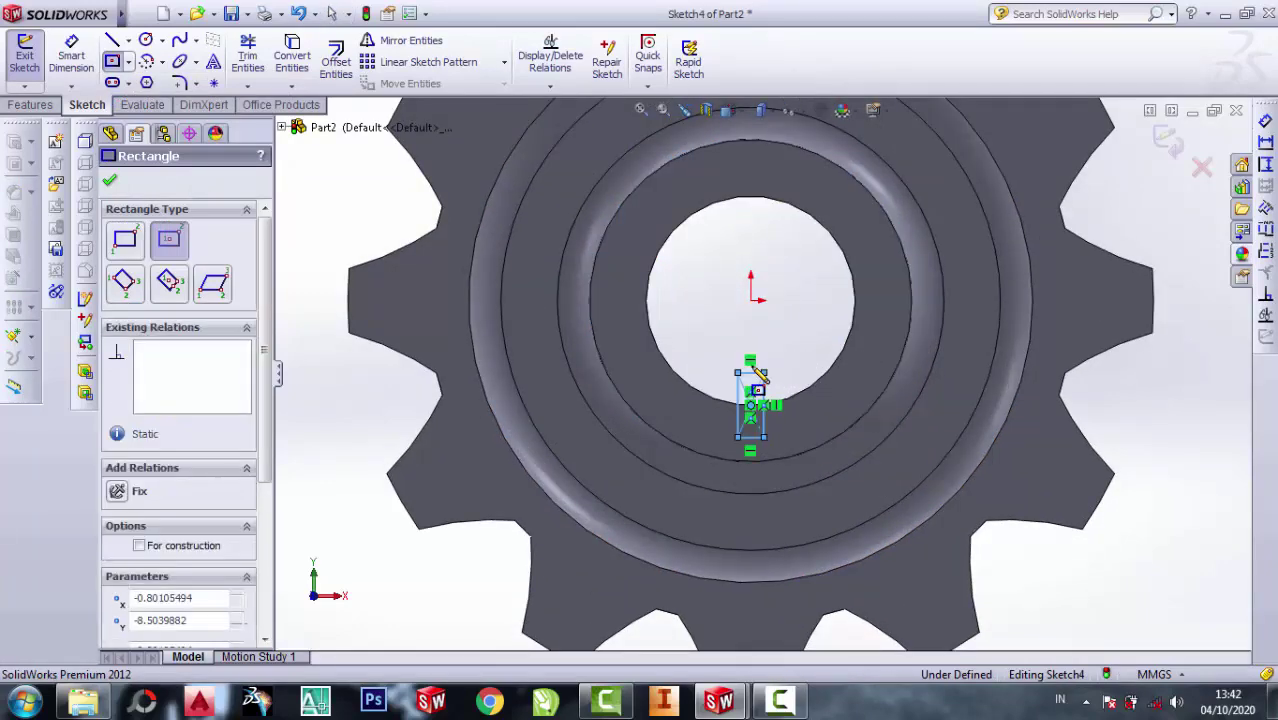
scroll(805, 465, "down", 2)
scroll(770, 414, "down", 2)
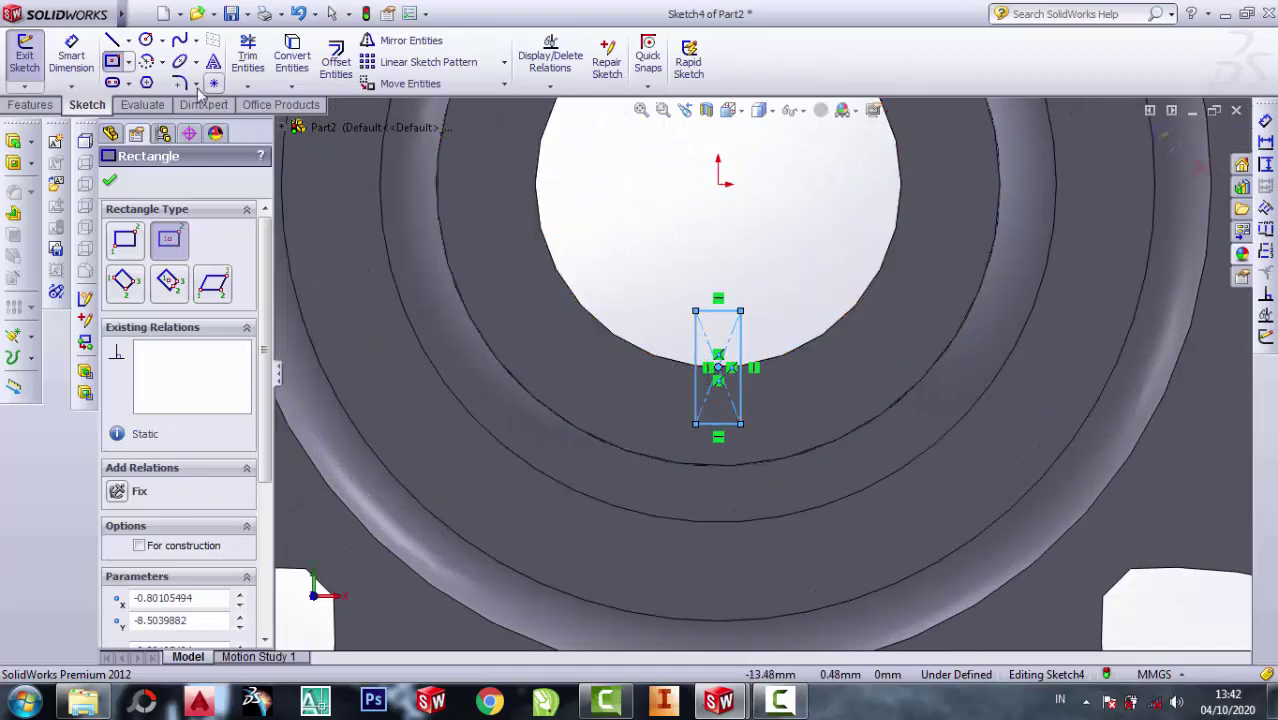
Step: Dimension the keyway rectangle's width to 2 mm
left_click(71, 55)
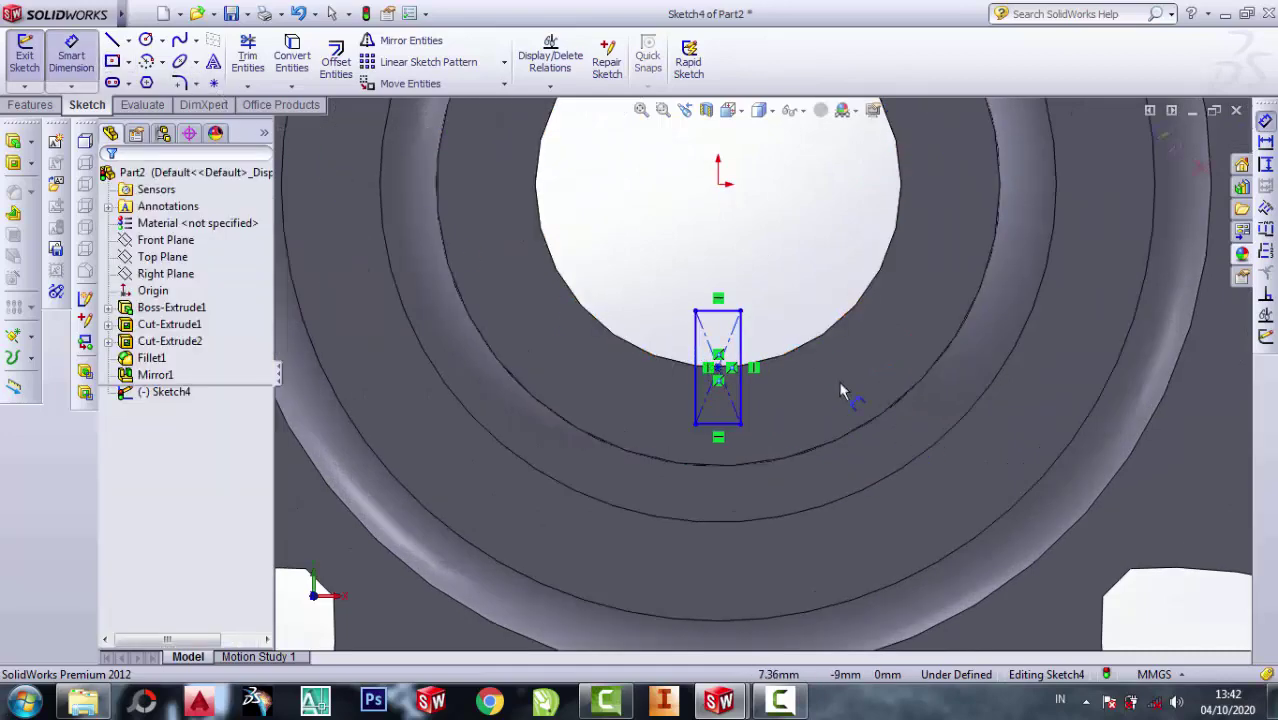
left_click(726, 318)
left_click(727, 262)
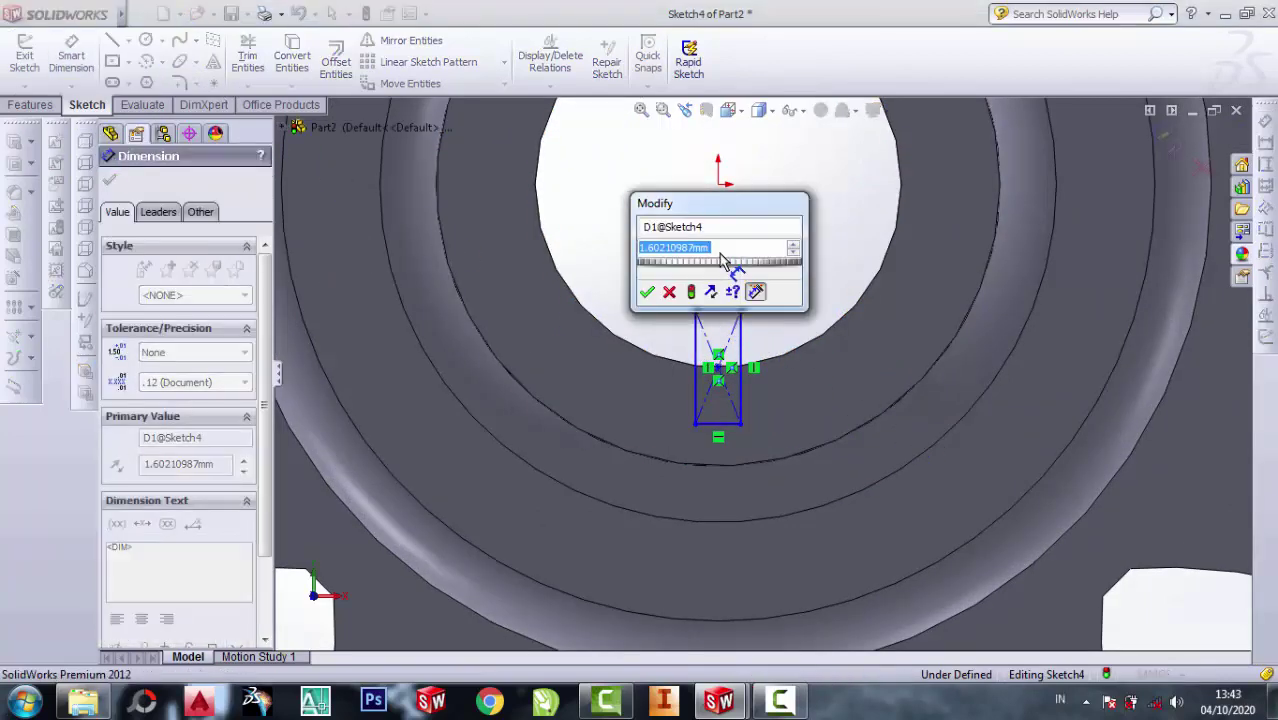
type("2")
key("Return")
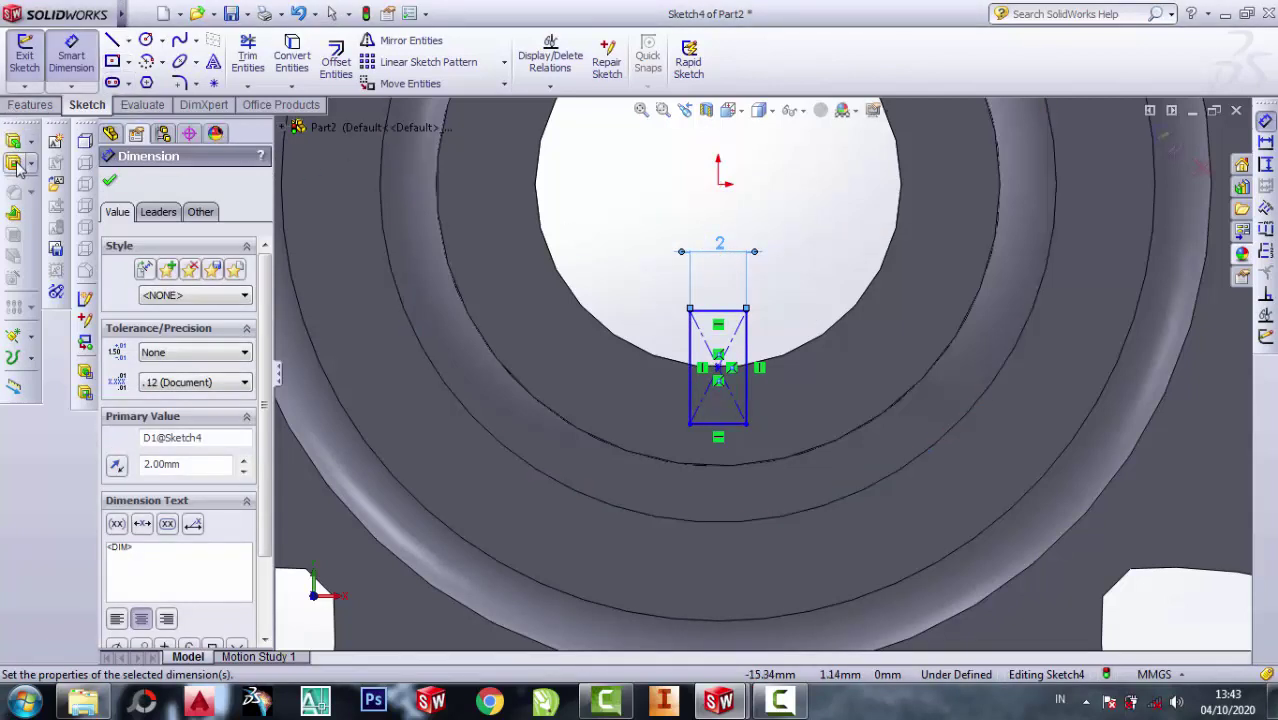
Step: Cut the keyway rectangle 30 mm deep into the bore
left_click(14, 165)
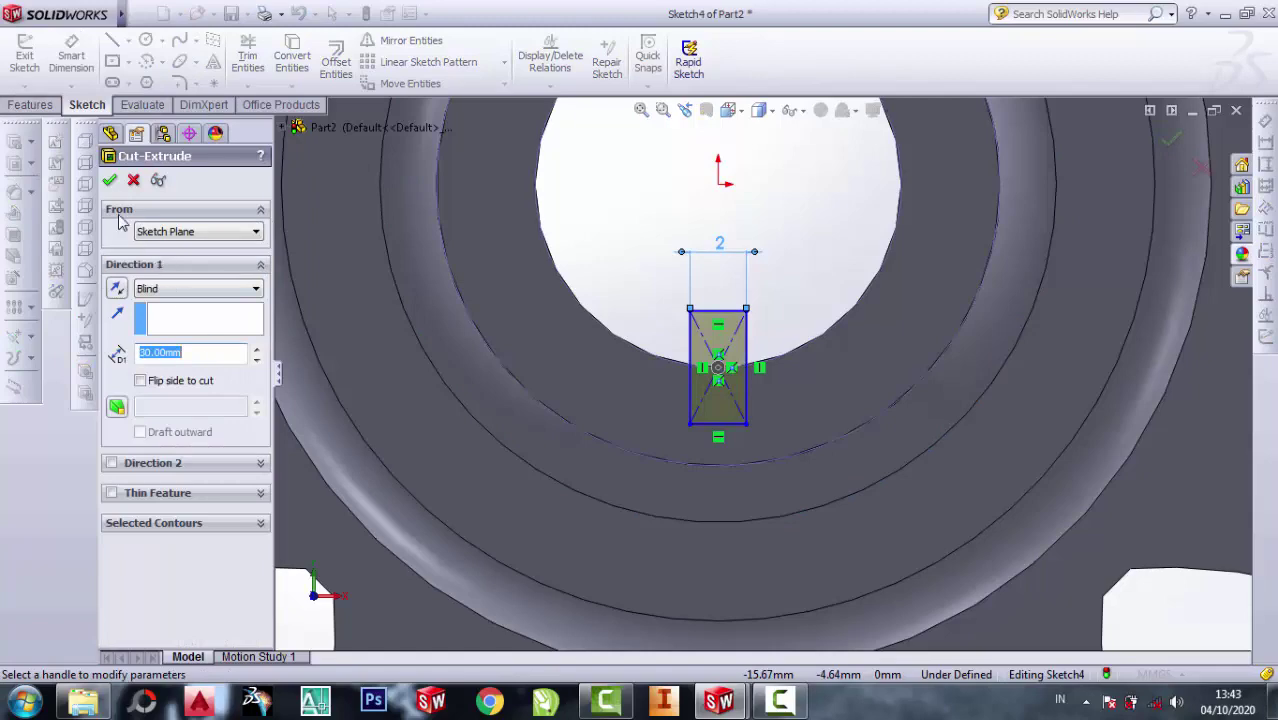
left_click(110, 180)
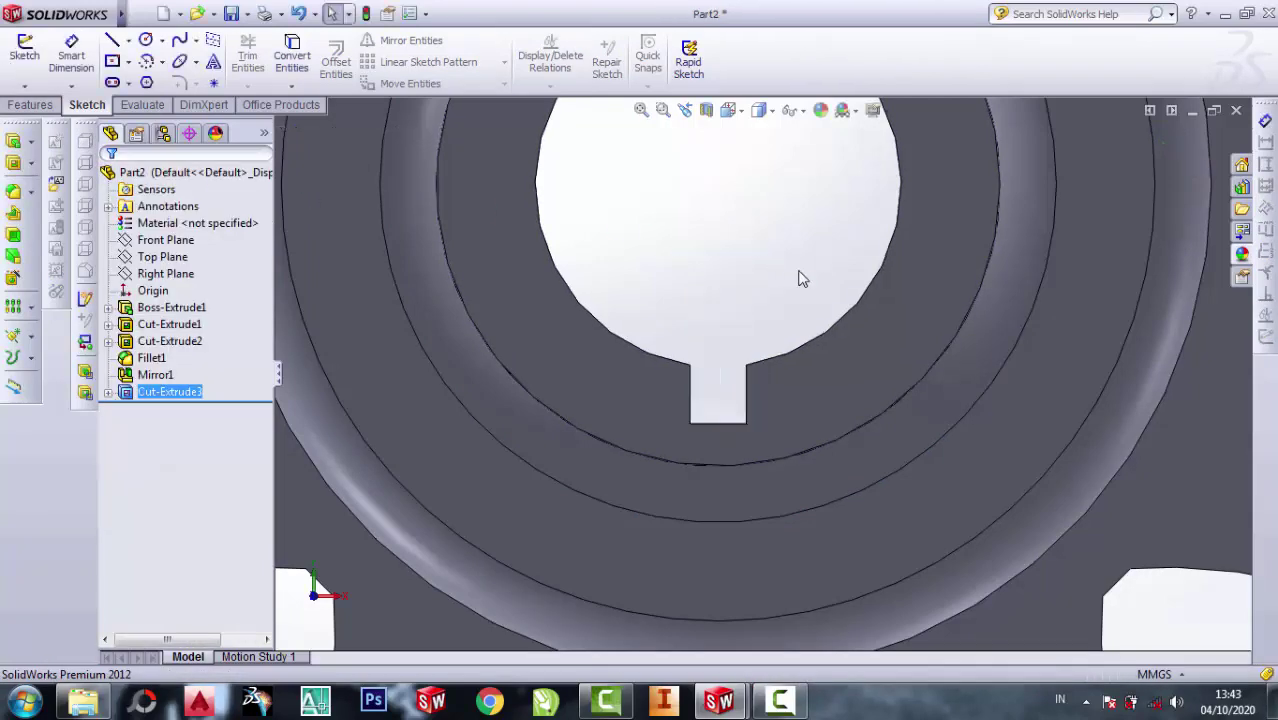
mouse_move(799, 277)
middle_mouse_down()
mouse_move(773, 323)
mouse_move(850, 291)
mouse_move(1174, 342)
middle_mouse_up()
scroll(749, 298, "up", 5)
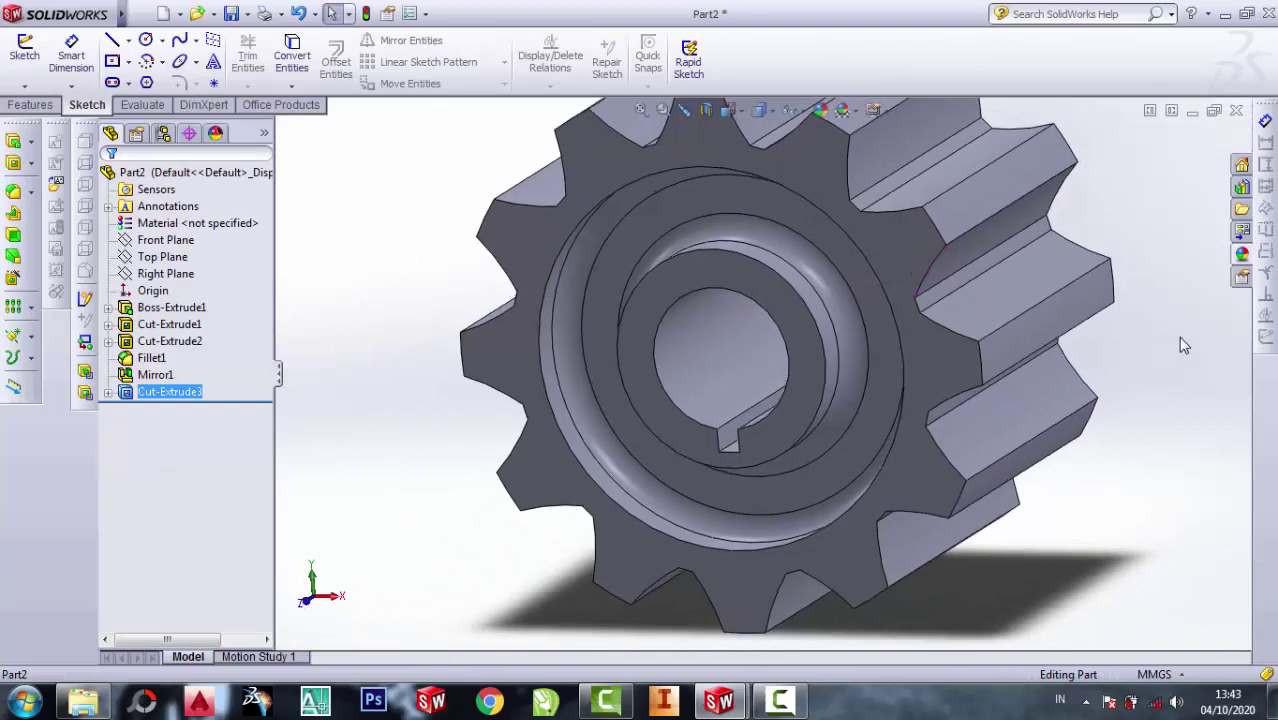
scroll(853, 271, "up", 3)
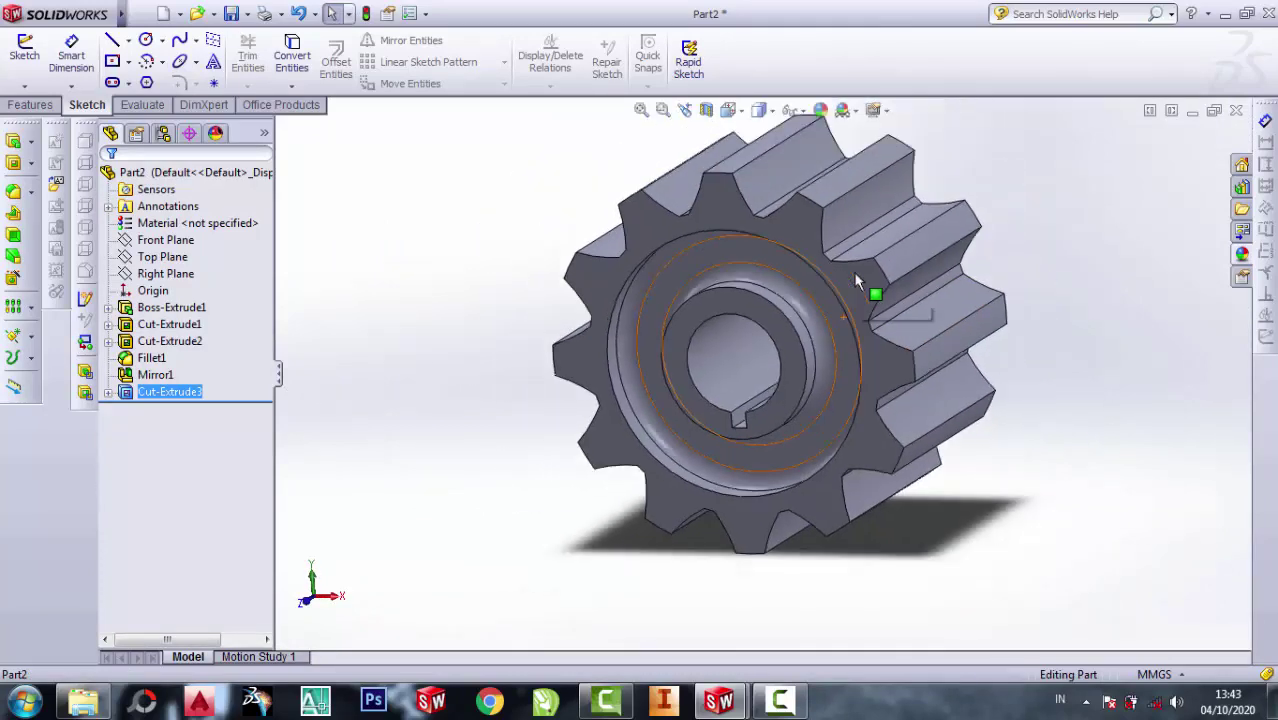
left_click(801, 232)
left_click(852, 171)
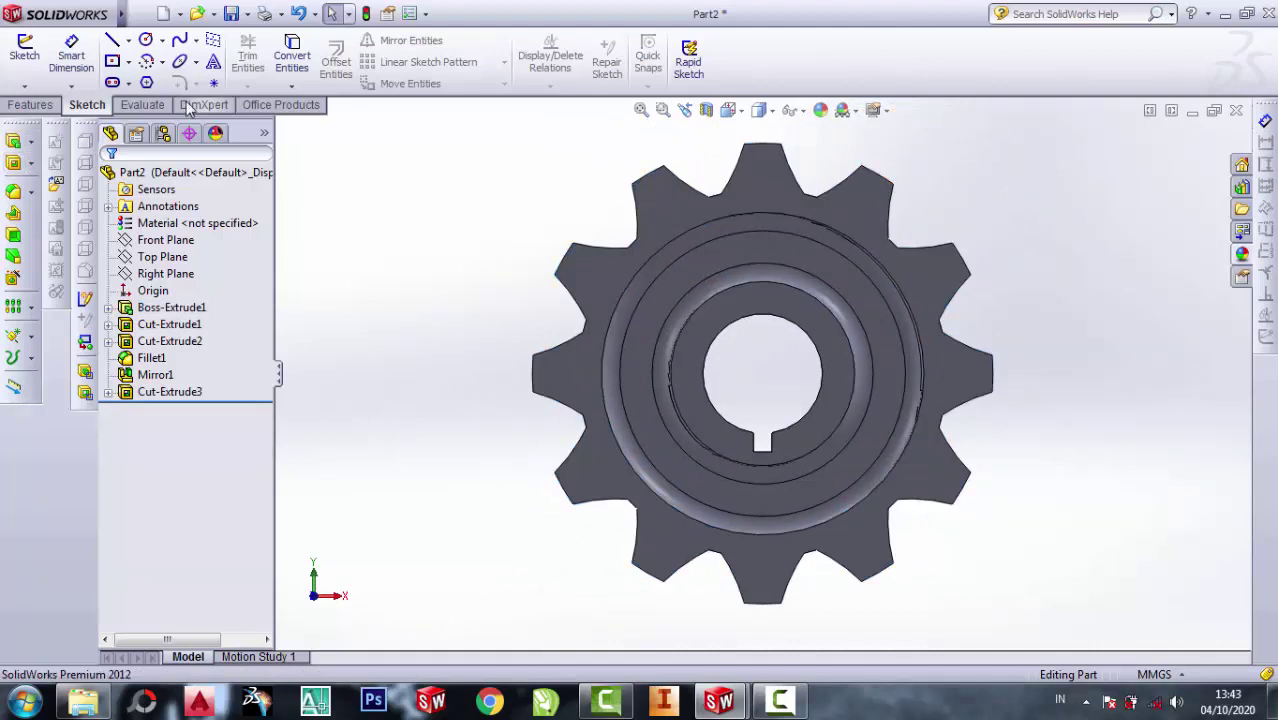
left_click(146, 40)
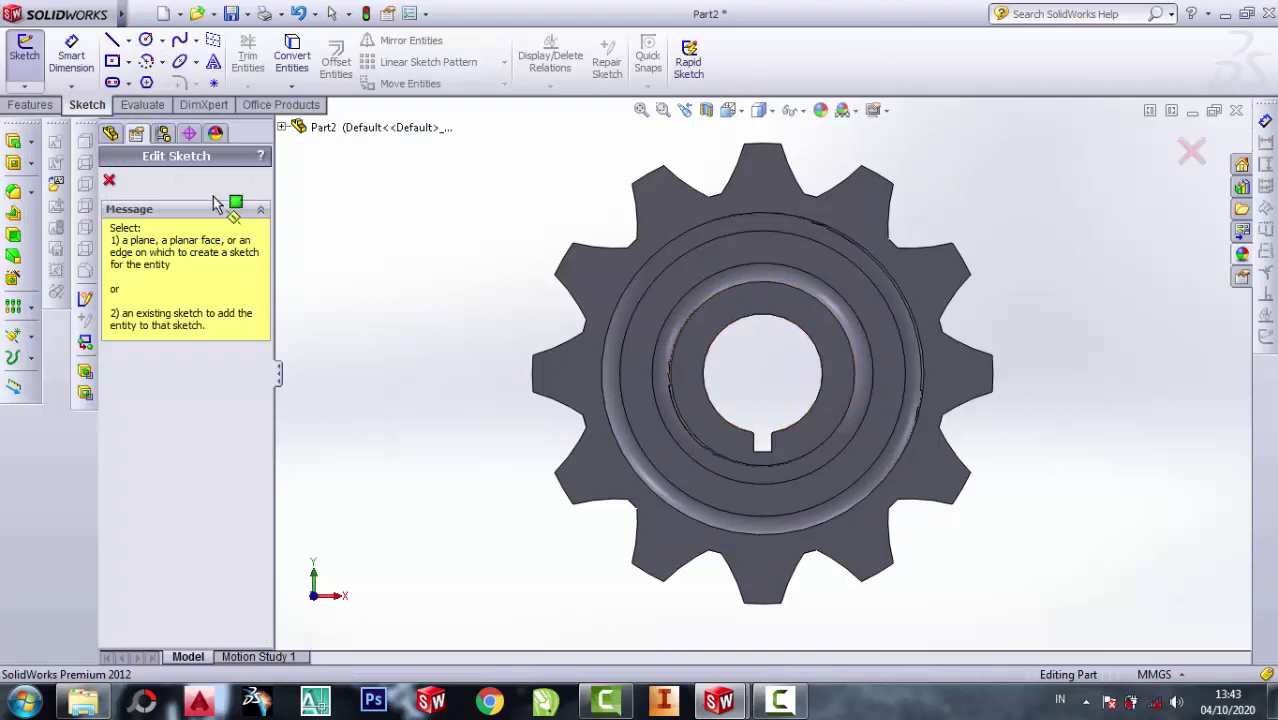
Step: Sketch an origin-centred circle across the teeth on the front face, dimensioned Ø47 mm
left_click(109, 180)
left_click(857, 214)
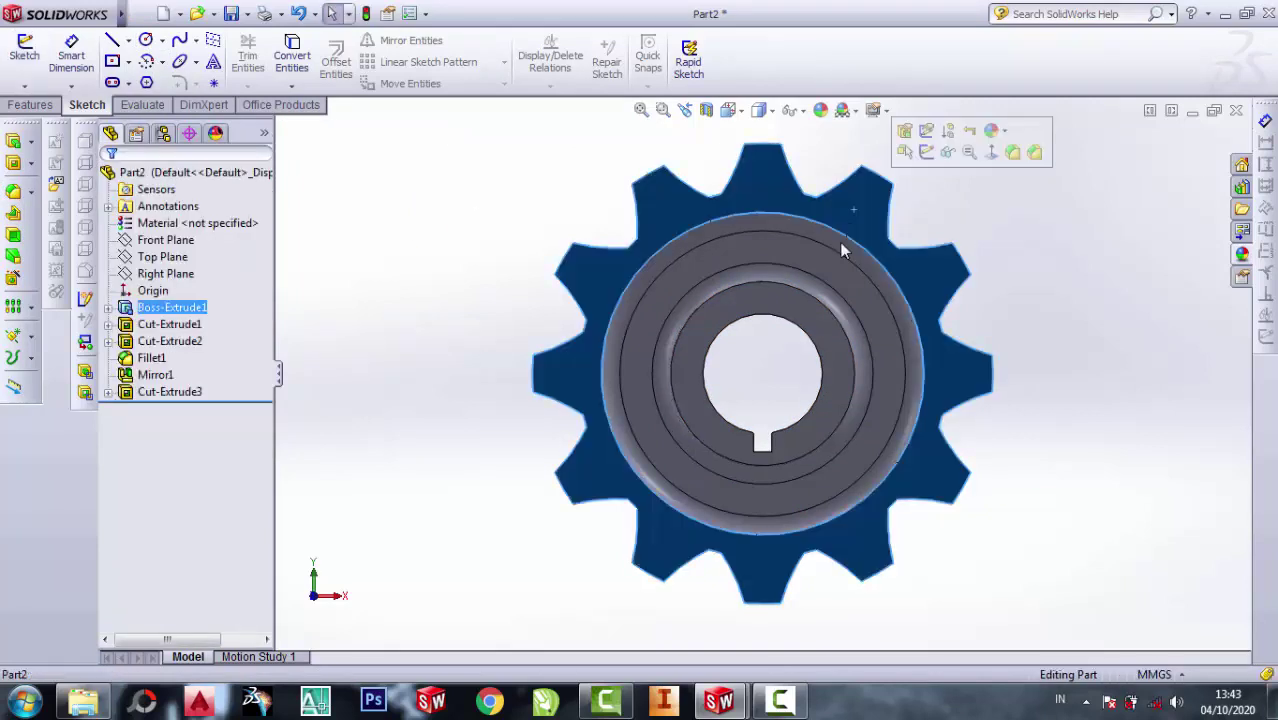
left_click(146, 40)
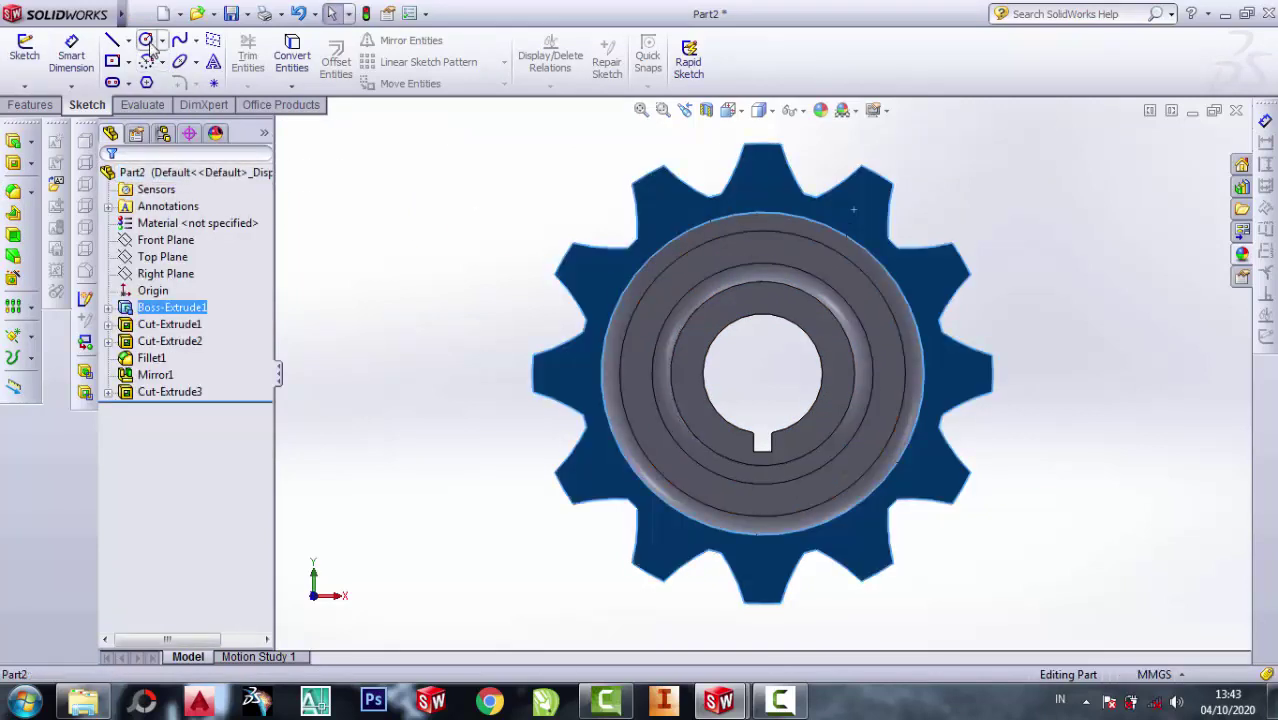
left_click(763, 374)
left_click(770, 176)
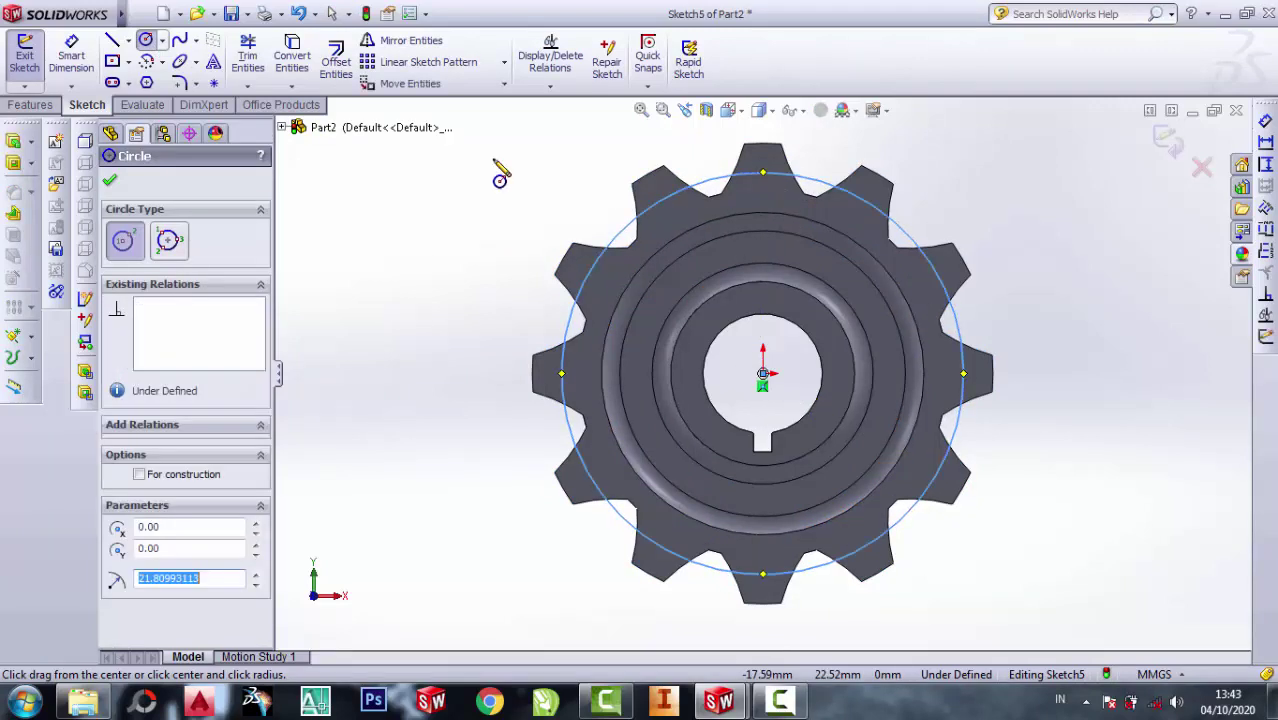
left_click(71, 55)
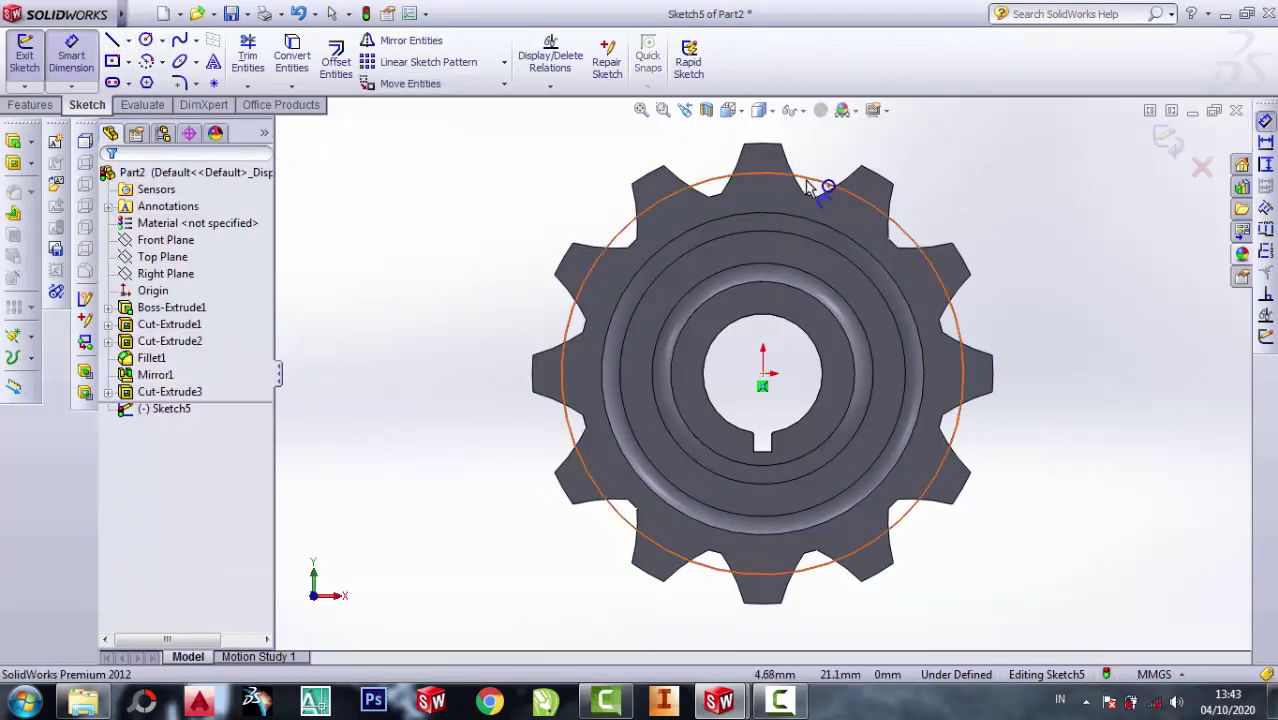
left_click(858, 157)
left_click(995, 168)
type("47")
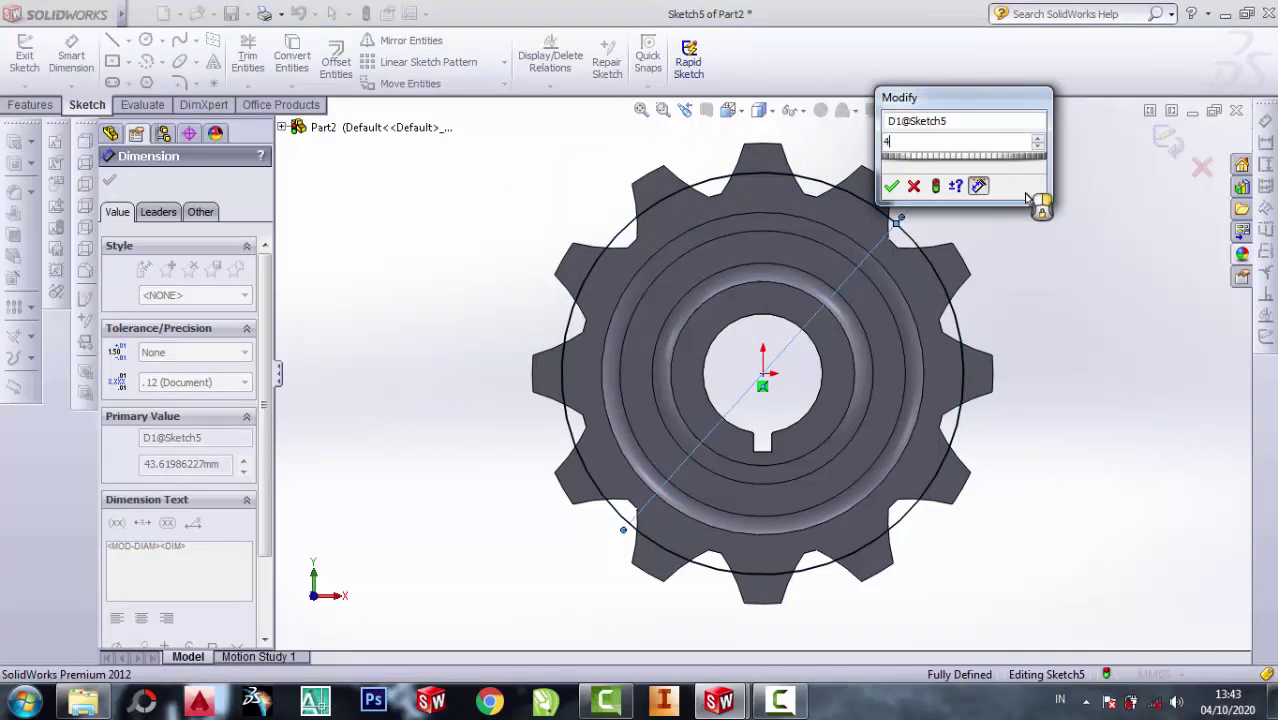
key("Return")
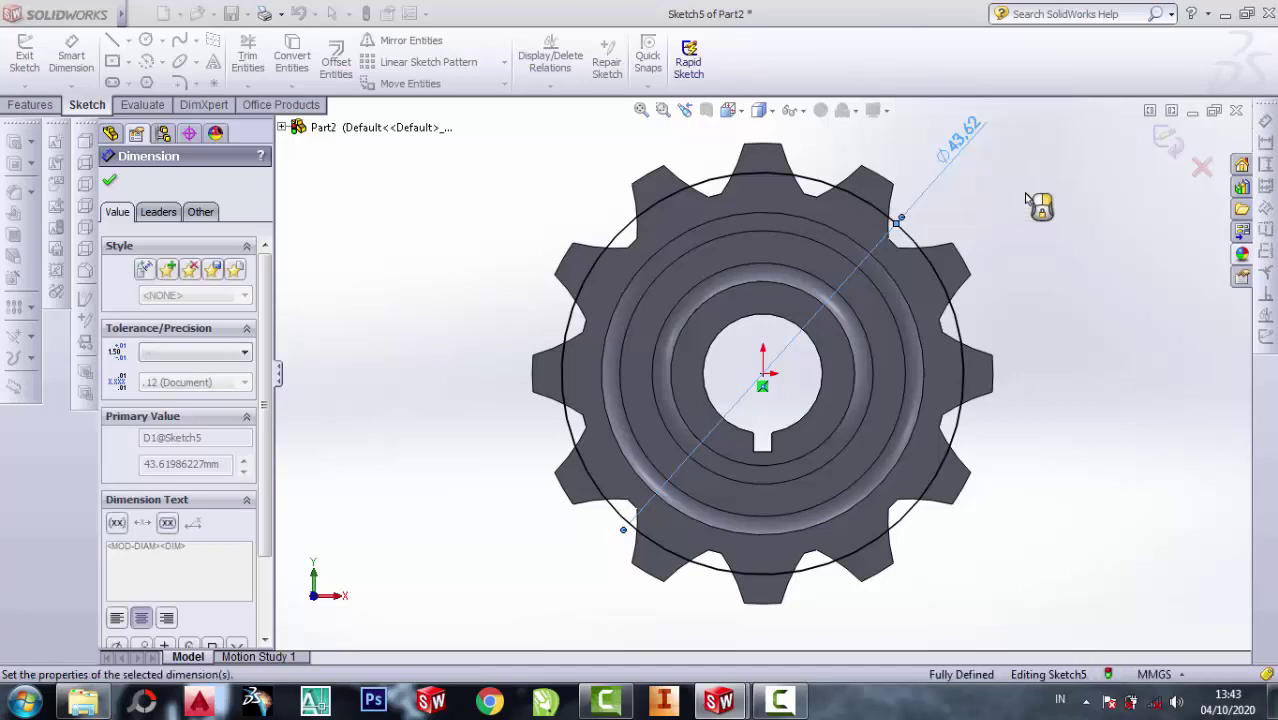
key("Escape")
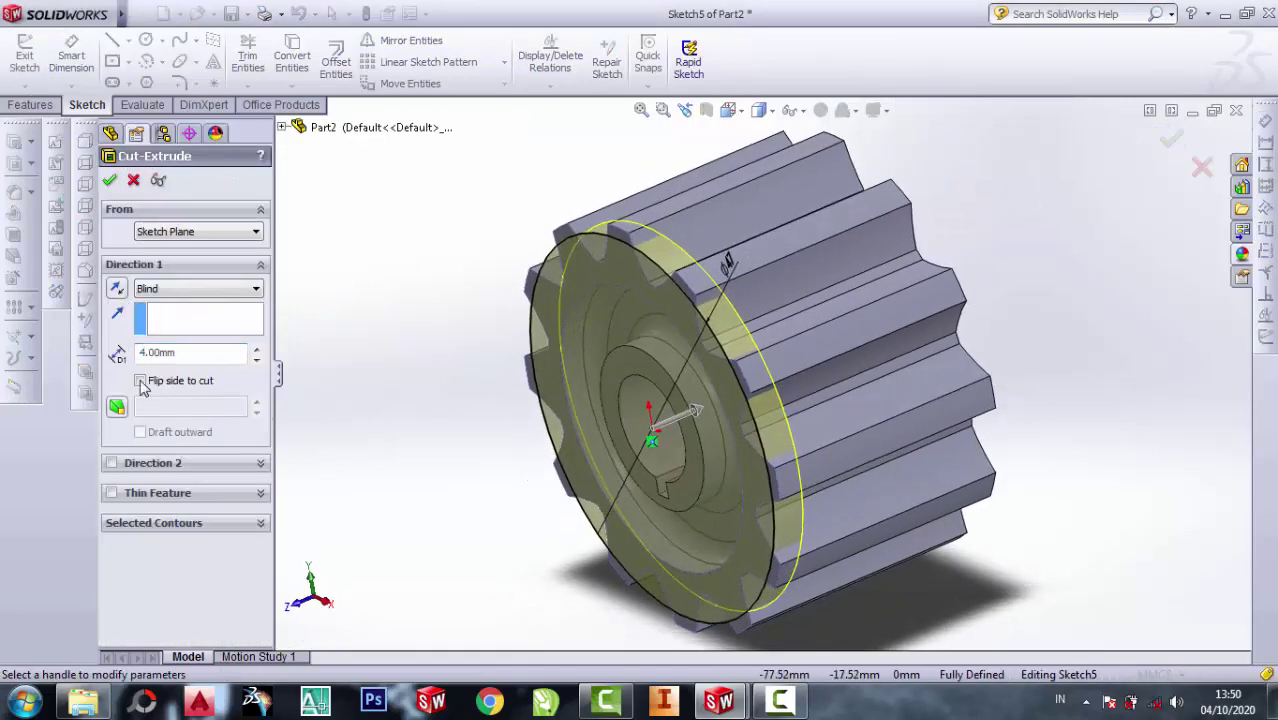
Step: Flip the 4 mm cut to the outside of the circle, add a 45° draft, and accept
left_click(140, 380)
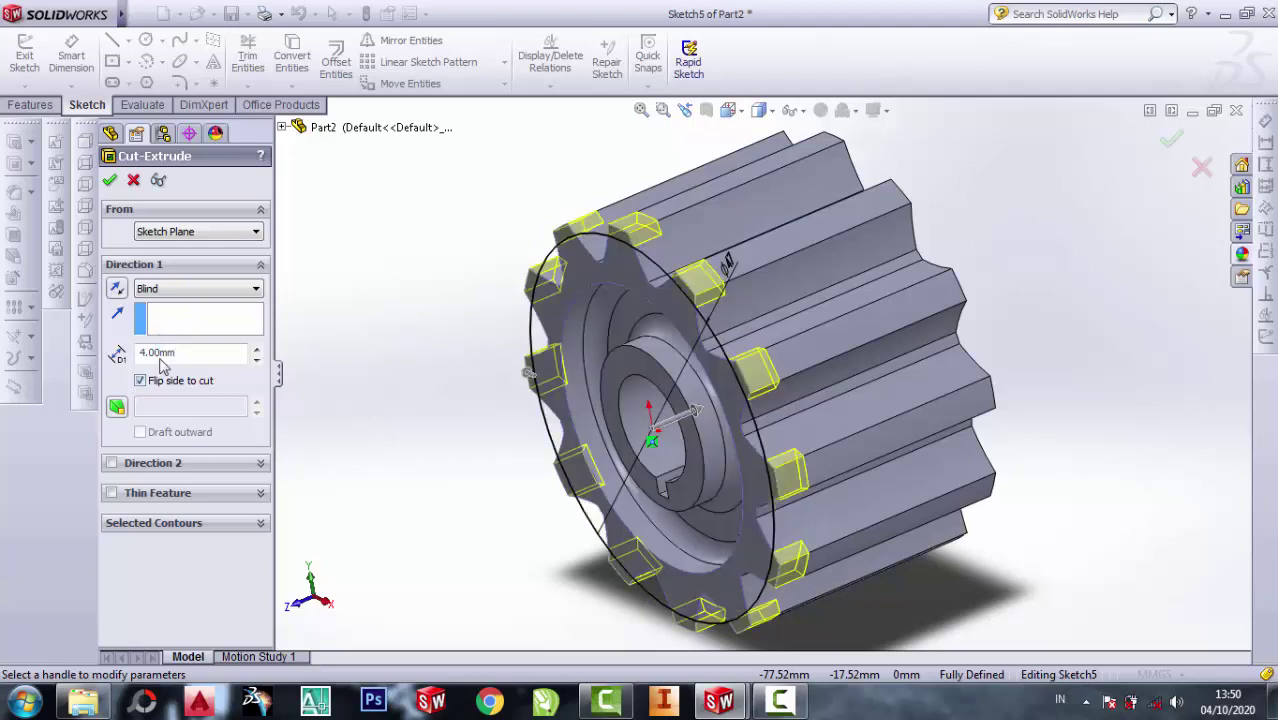
left_click(116, 406)
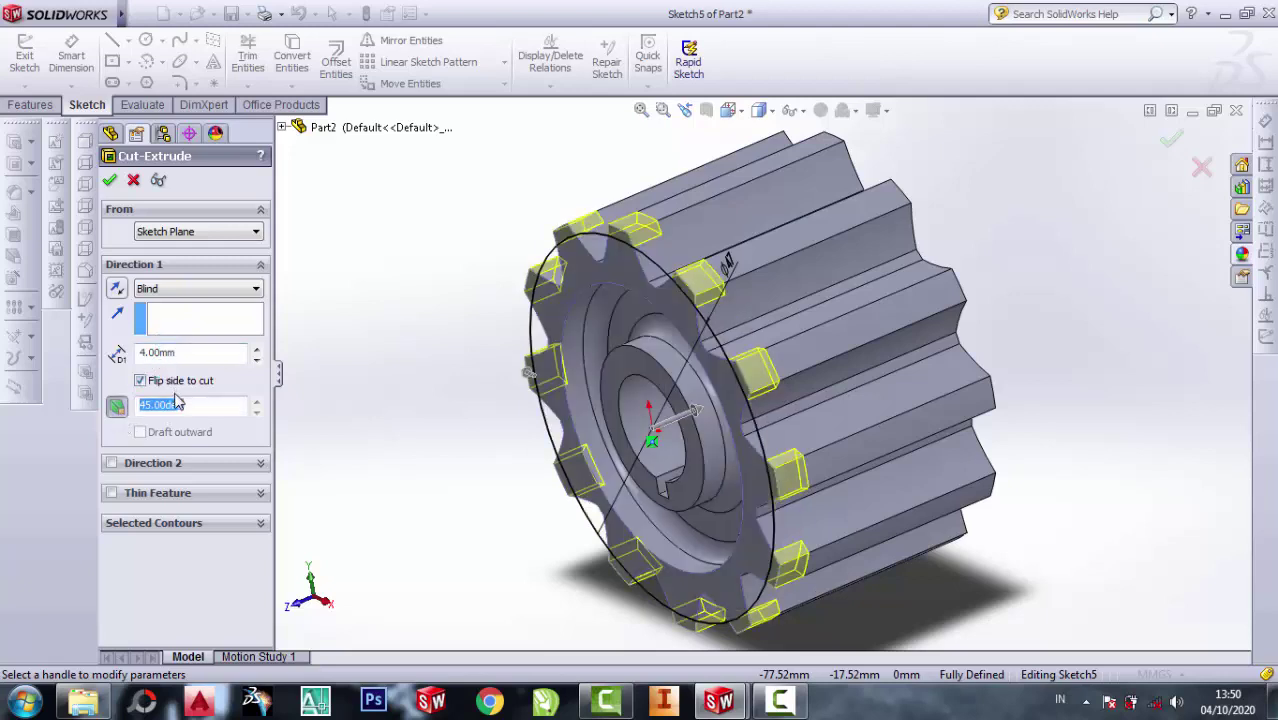
left_click(110, 181)
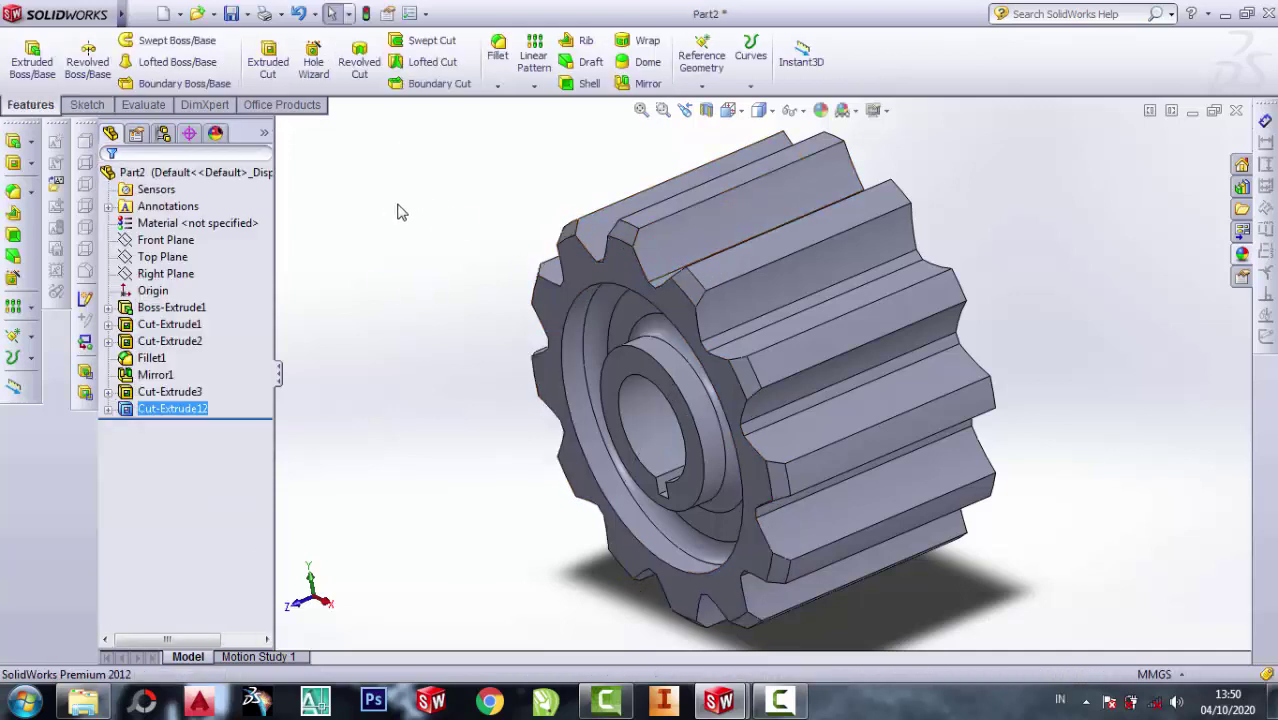
Step: Mirror the Cut-Extrude12 chamfer across the Front Plane as Mirror2, then view the gear isometrically
left_click(160, 243)
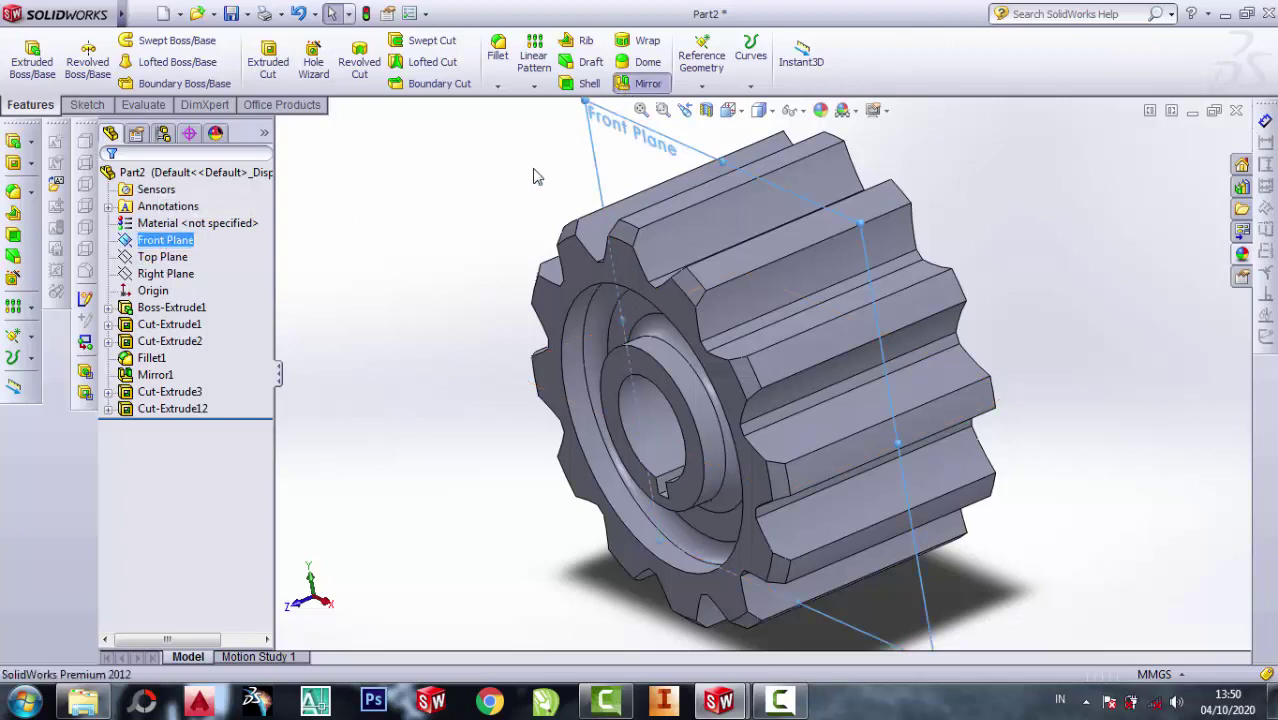
left_click(645, 84)
left_click(622, 234)
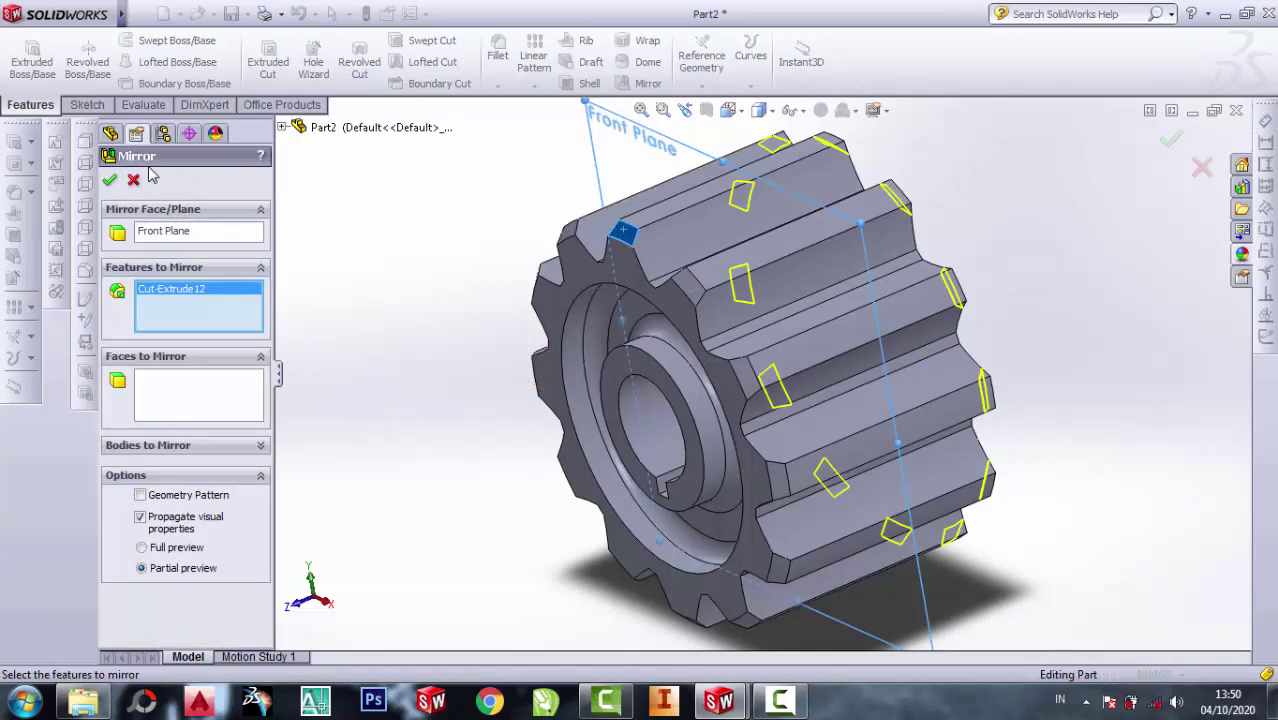
left_click(110, 181)
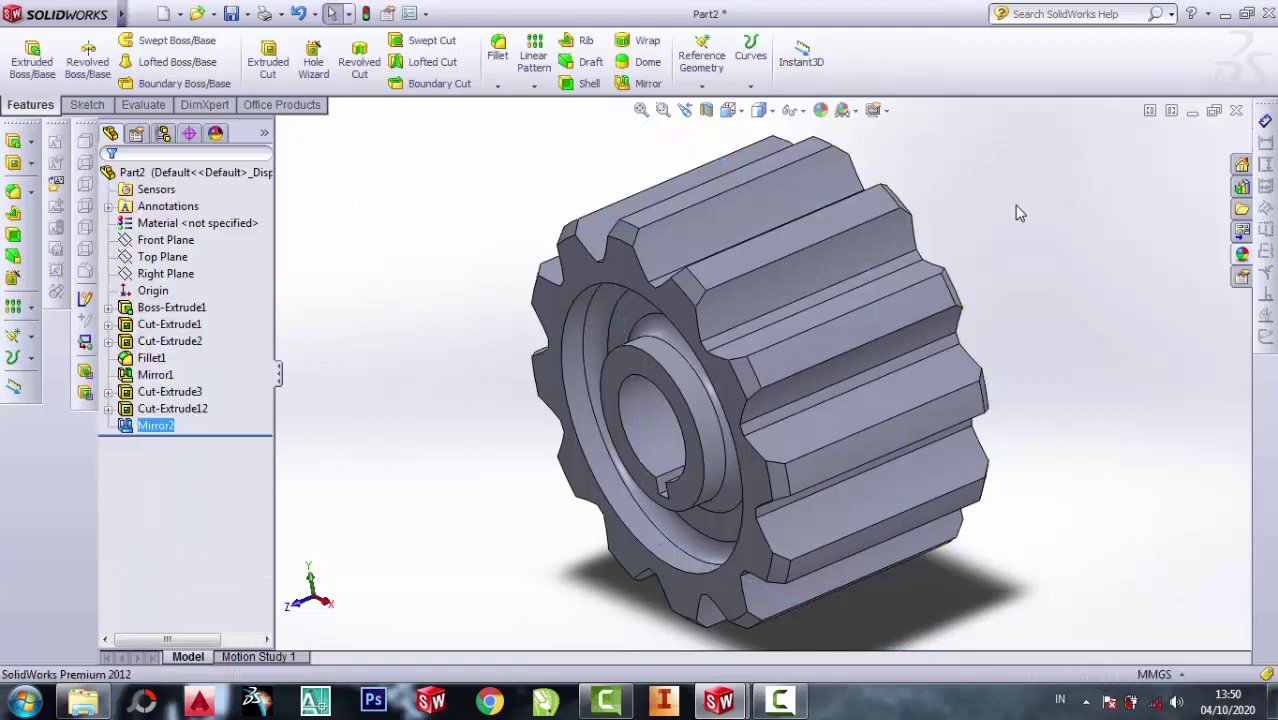
mouse_move(1078, 200)
middle_mouse_down()
mouse_move(850, 240)
mouse_move(1084, 263)
mouse_move(845, 183)
middle_mouse_up()
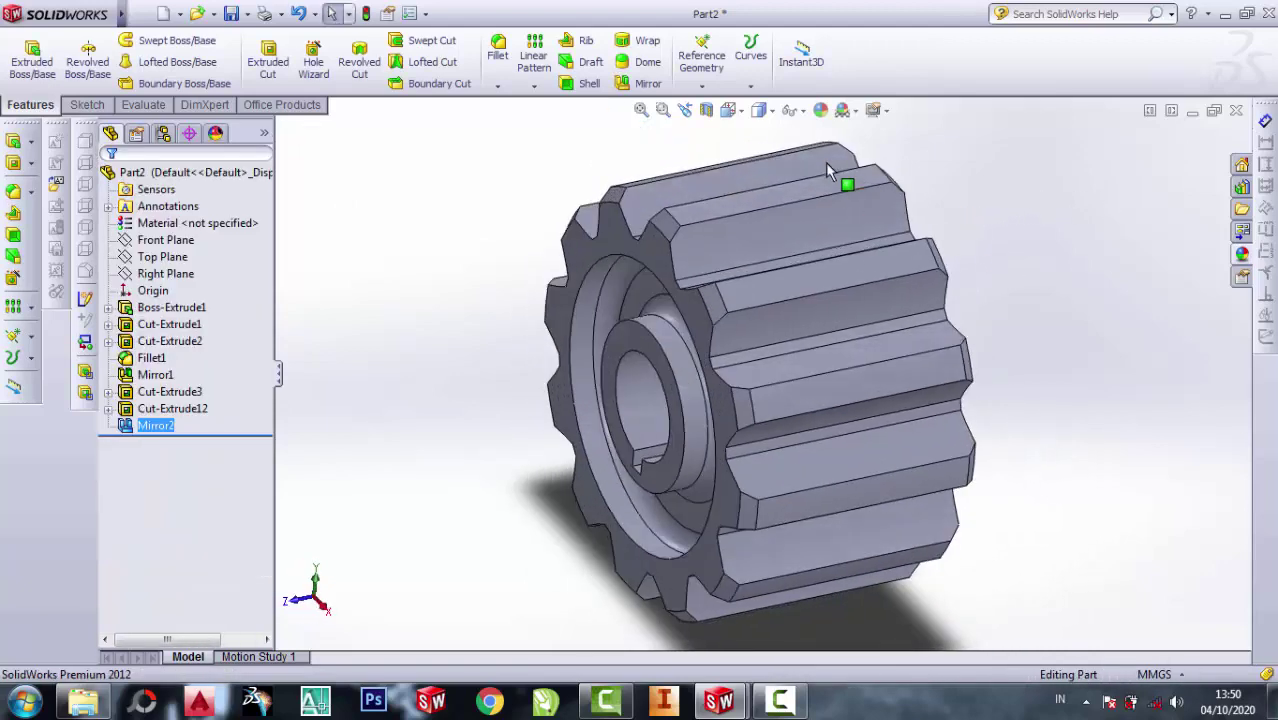
left_click(741, 116)
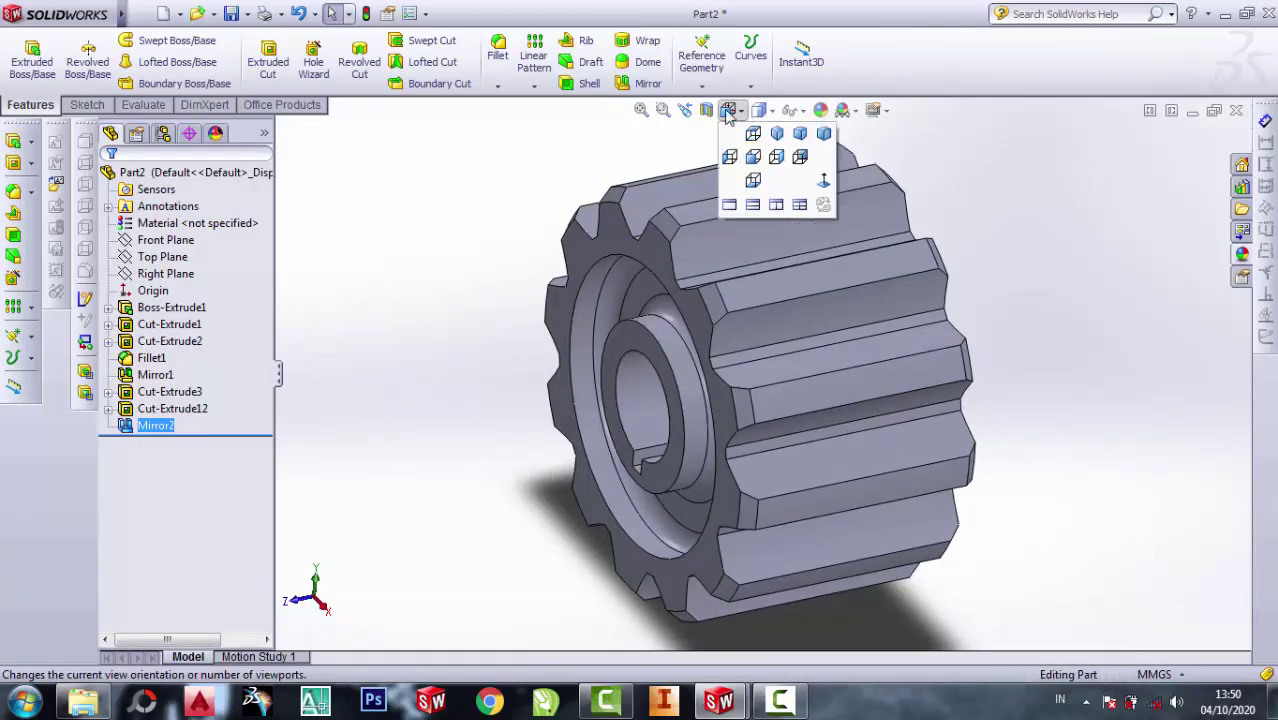
left_click(777, 131)
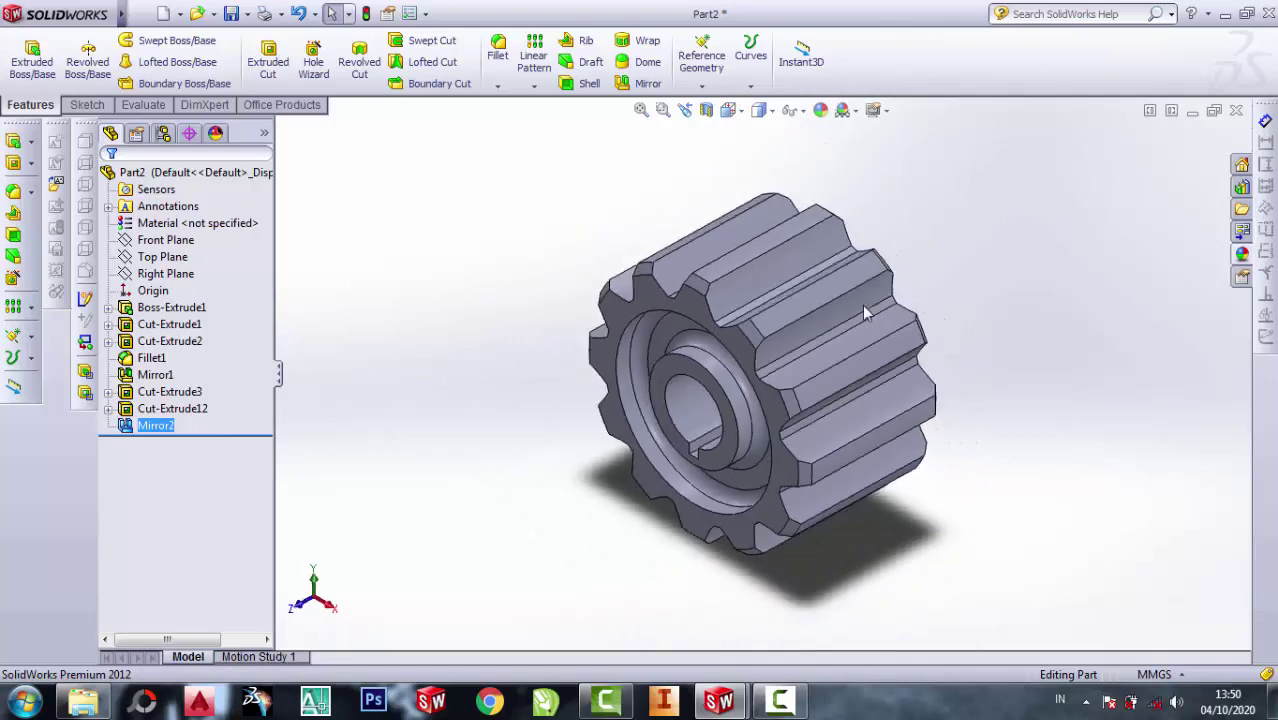
Step: Start a Flex feature from the Insert menu with the gear body as its input
left_click(128, 14)
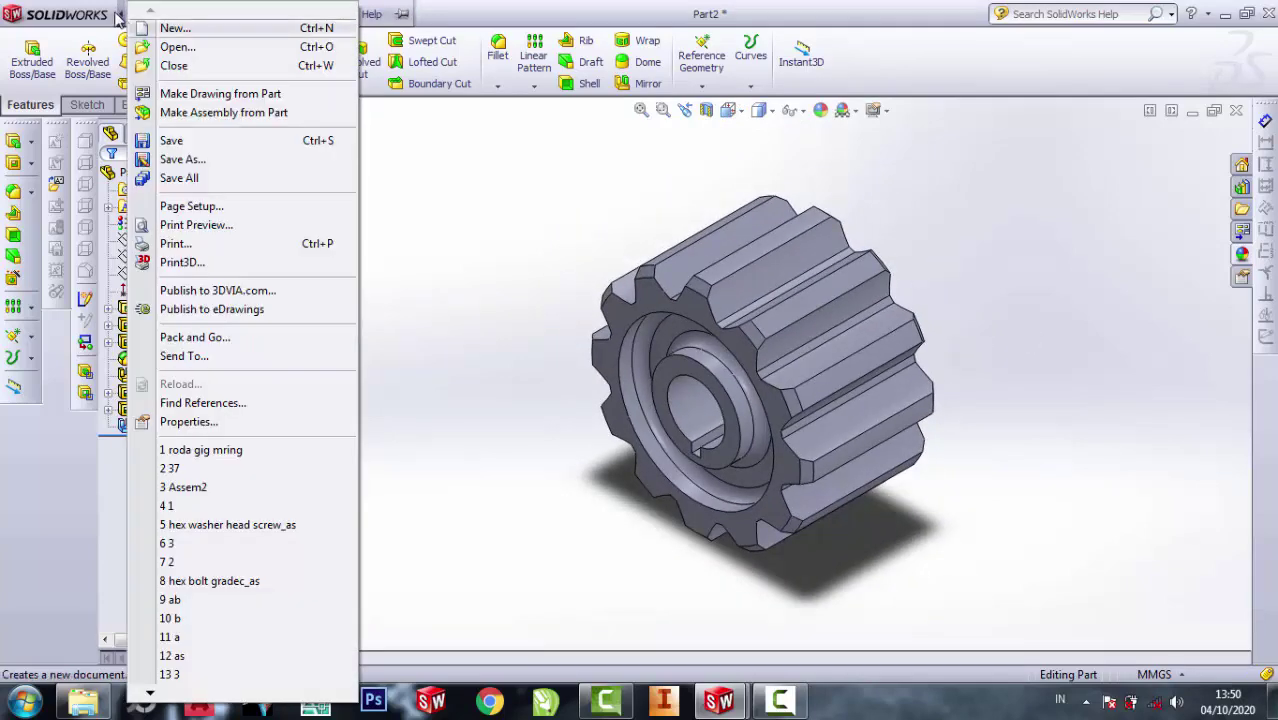
left_click(448, 208)
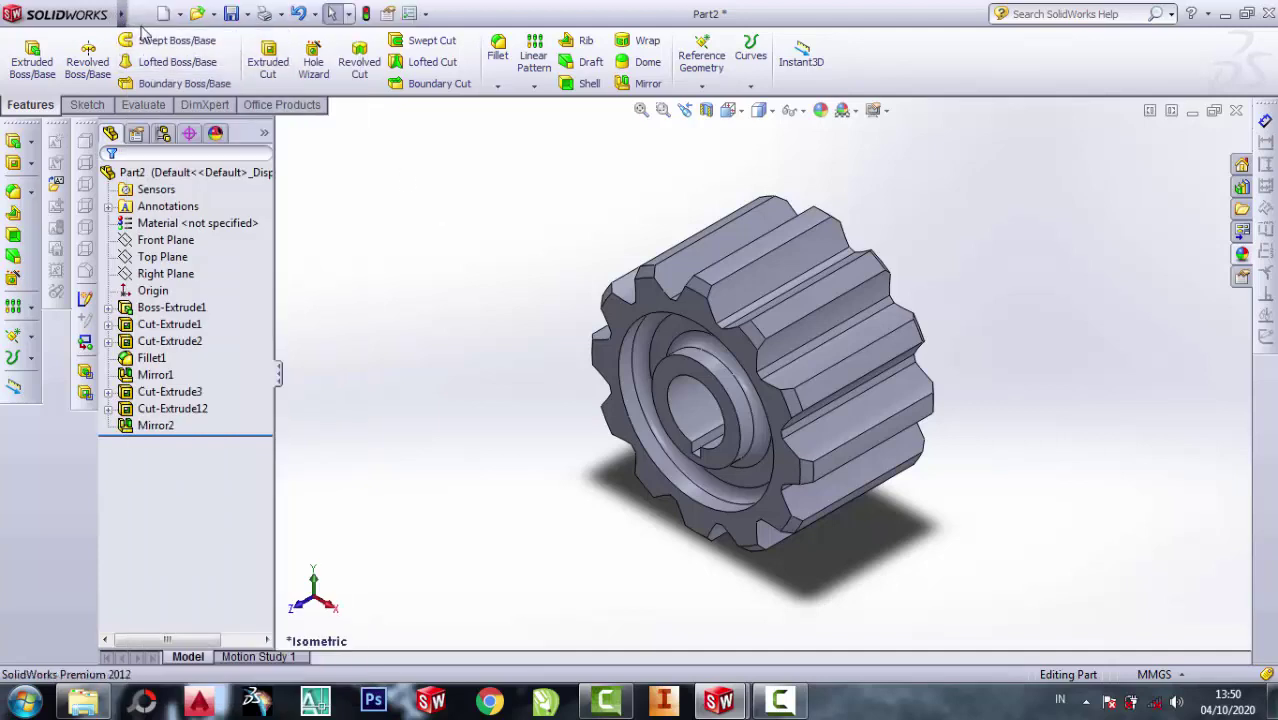
mouse_move(121, 14)
left_click(240, 16)
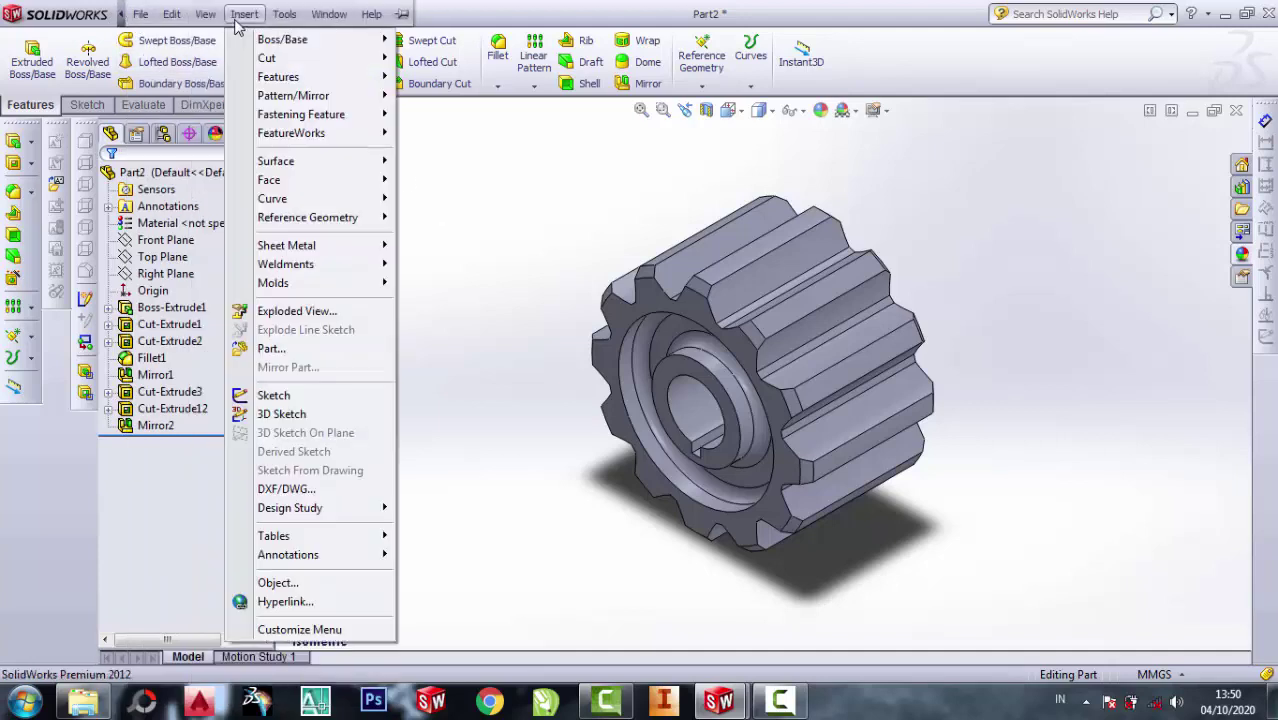
mouse_move(278, 77)
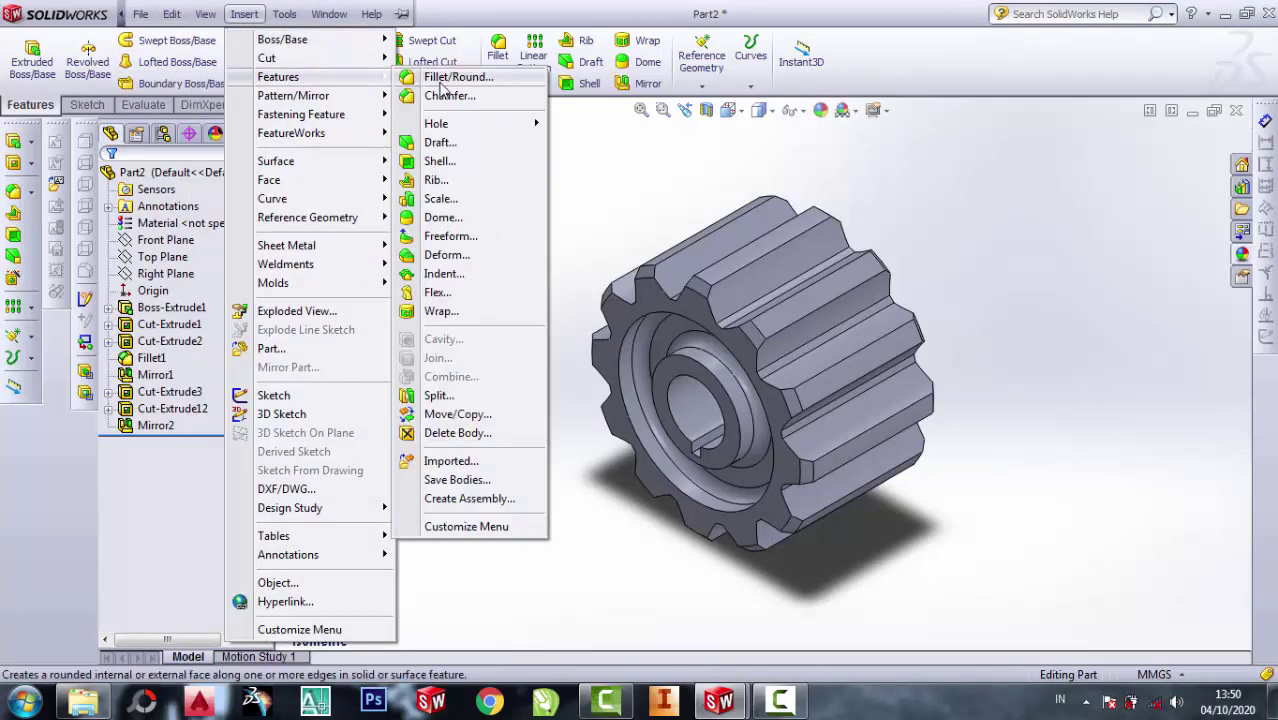
left_click(460, 294)
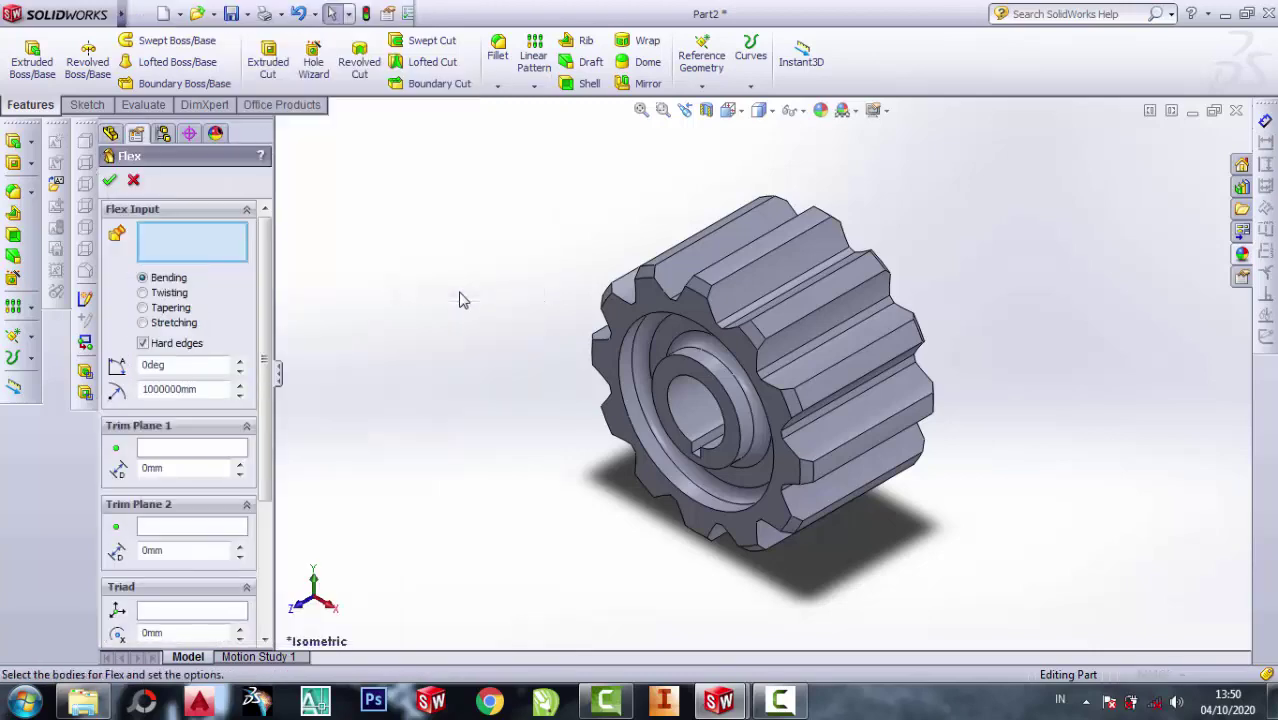
left_click(748, 366)
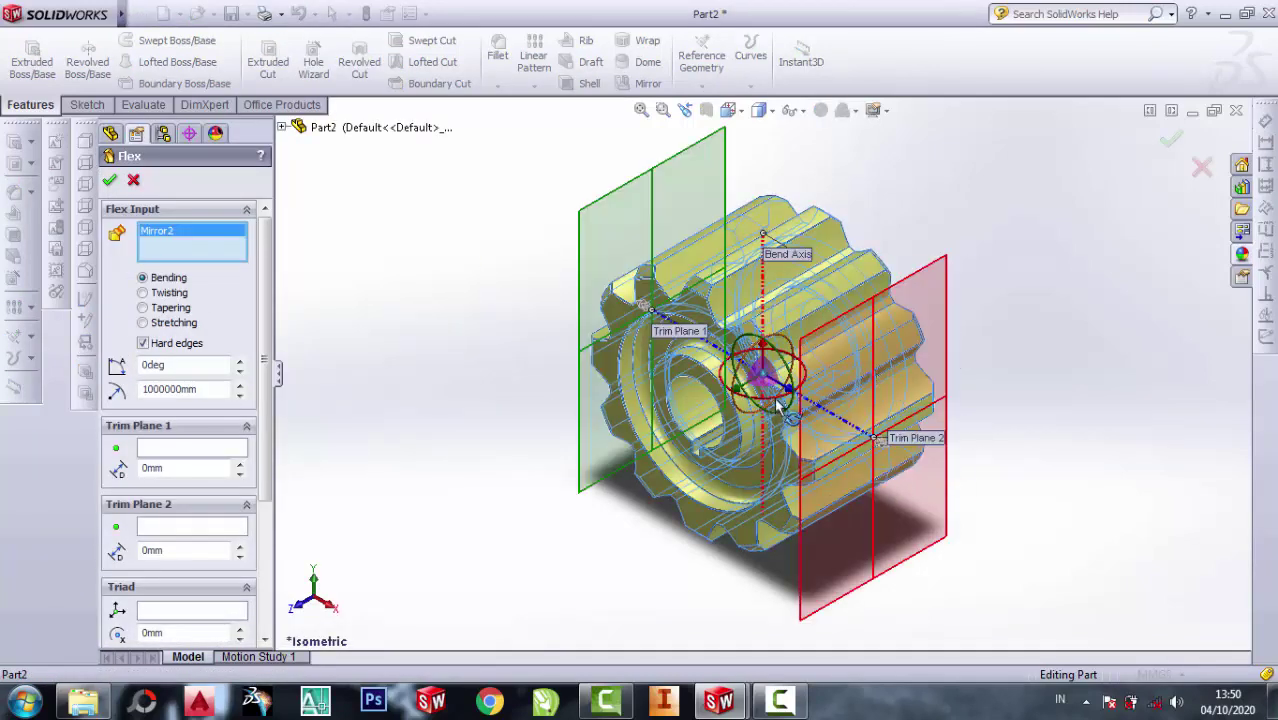
left_click(778, 405)
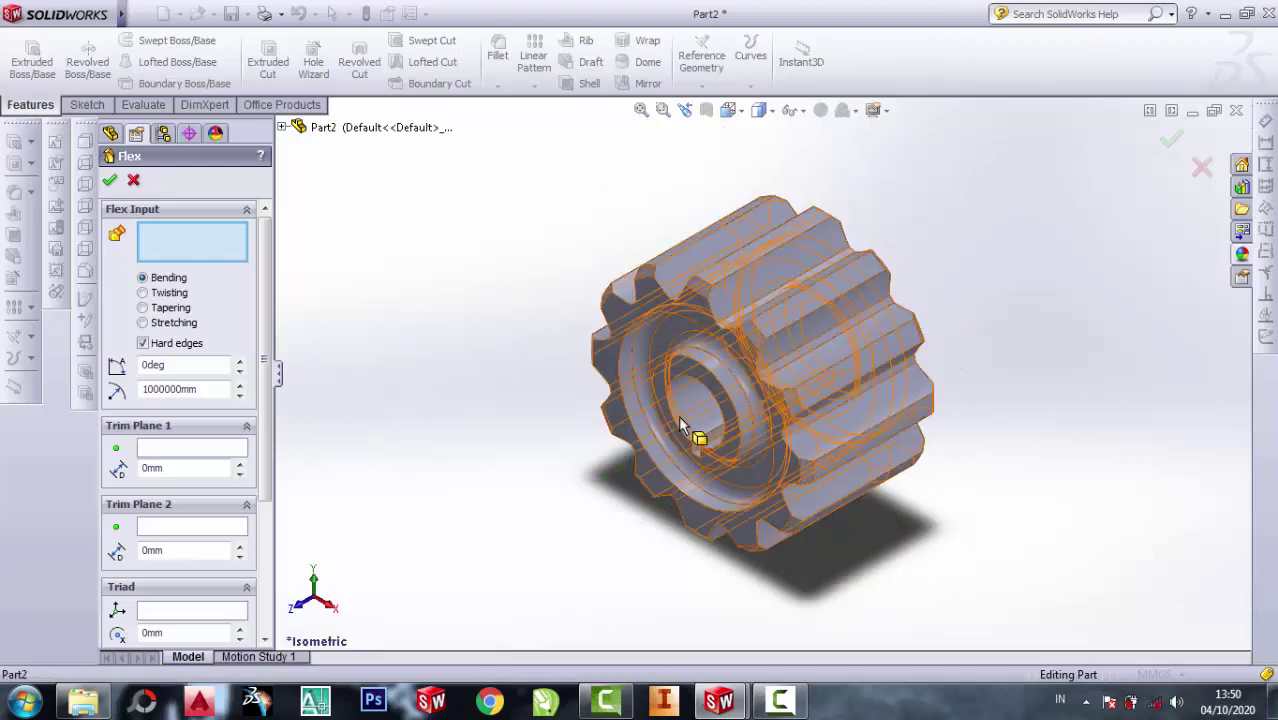
left_click(708, 413)
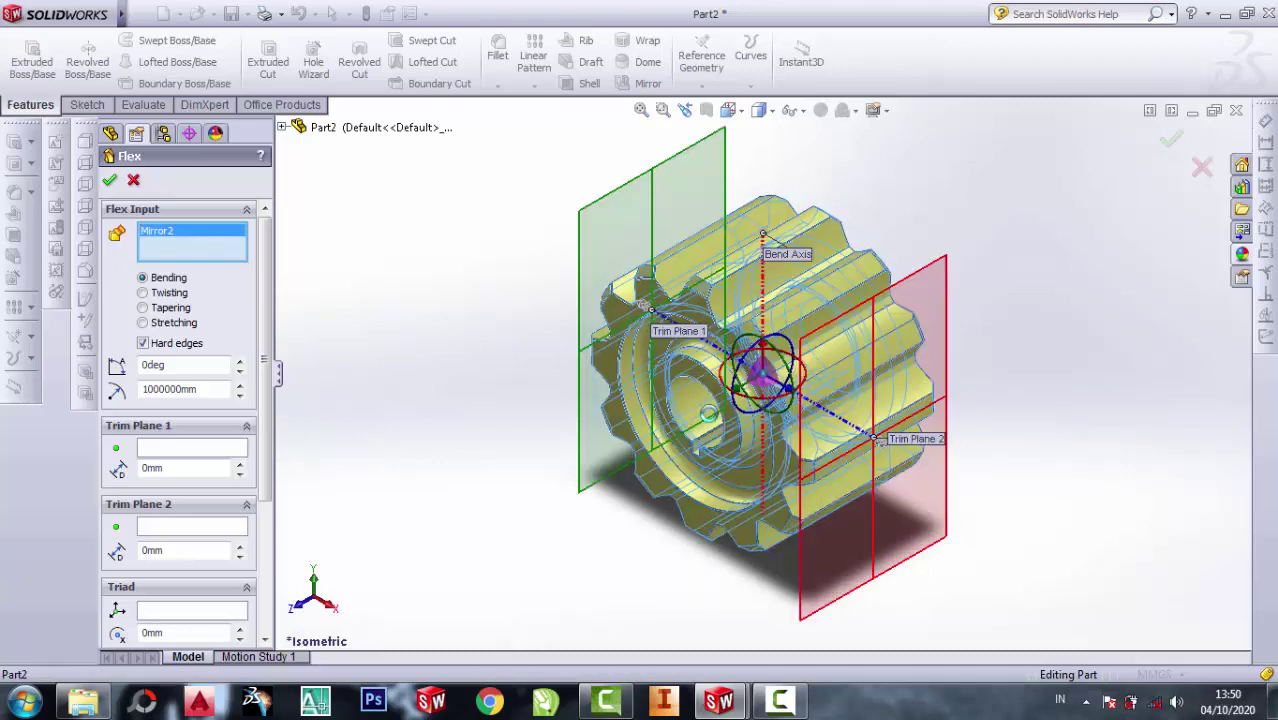
Step: Set the flex to Twisting at 45° and accept it as Flex1
mouse_move(770, 402)
left_mouse_down()
mouse_move(672, 405)
mouse_move(645, 390)
mouse_move(655, 395)
left_mouse_up()
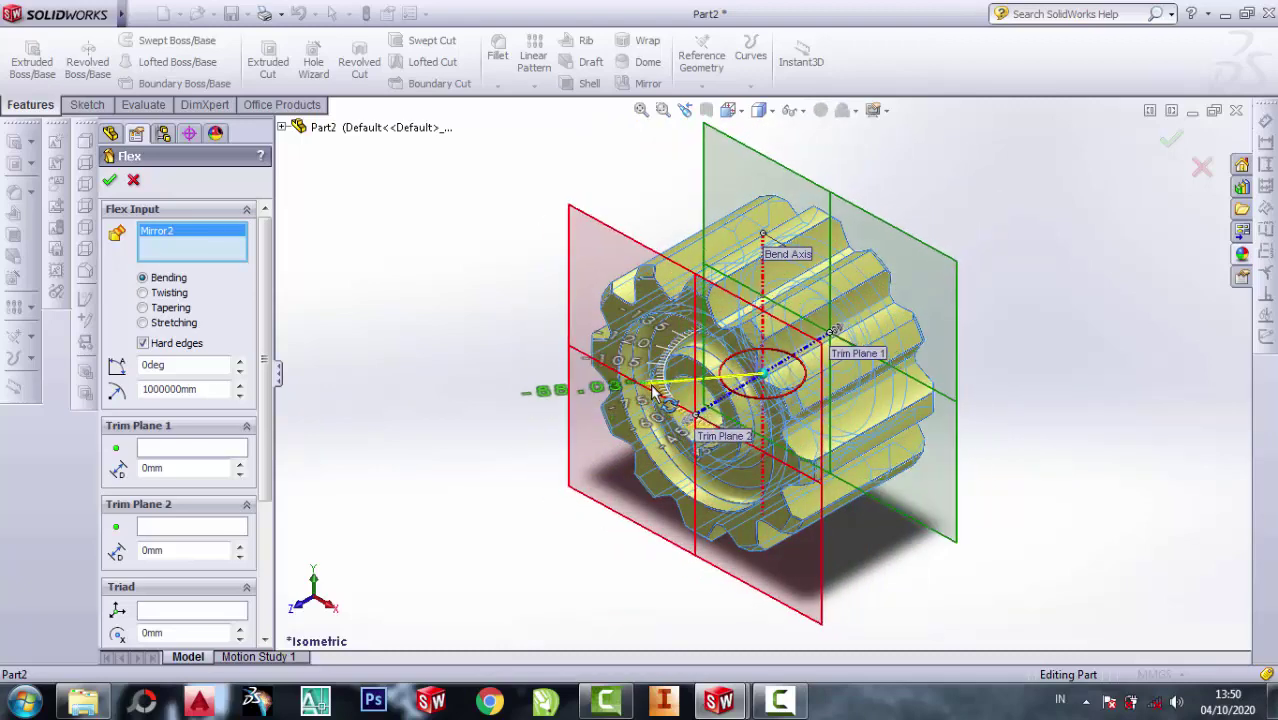
mouse_move(880, 325)
middle_mouse_down()
mouse_move(937, 313)
mouse_move(880, 385)
middle_mouse_up()
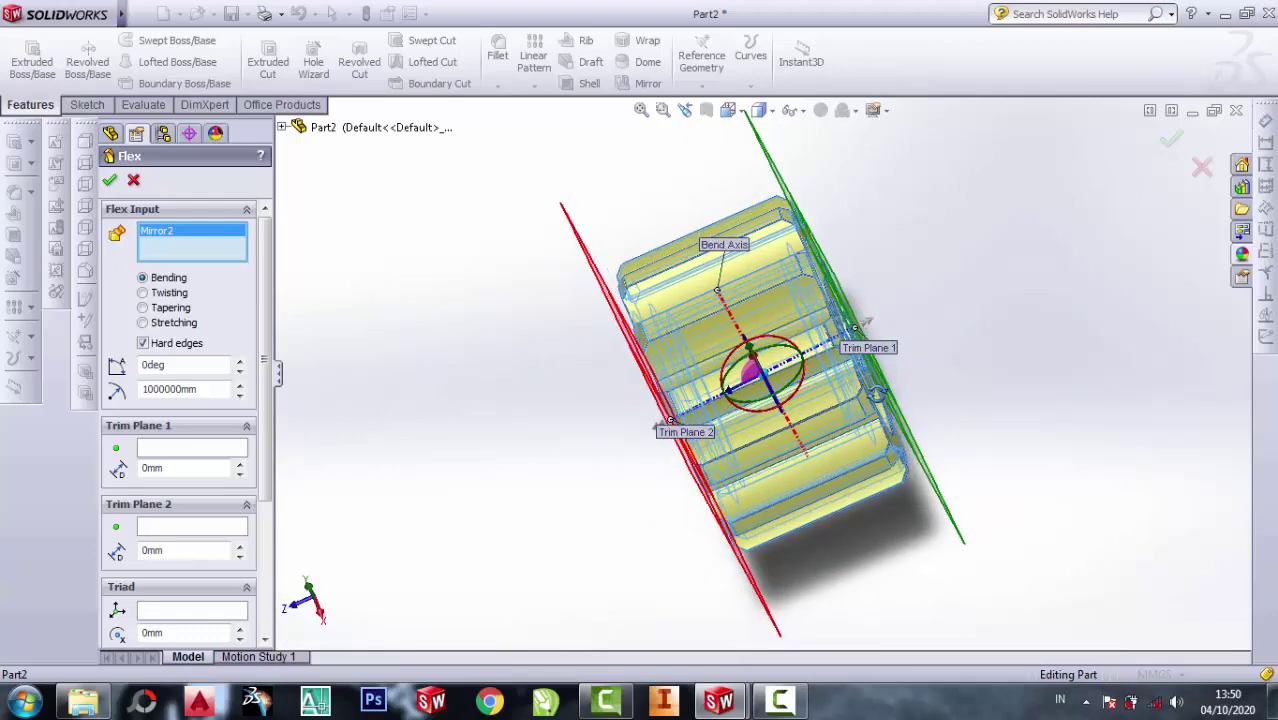
middle_click_drag(880, 385, 293, 388)
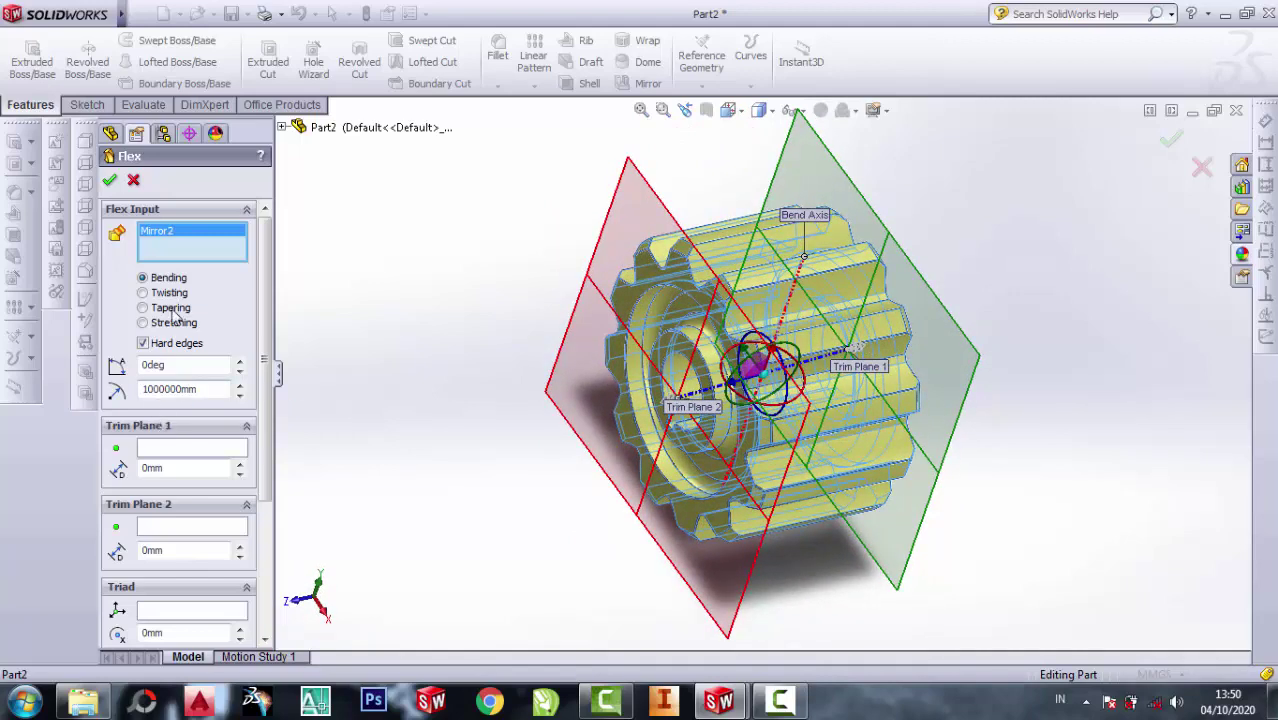
left_click(143, 292)
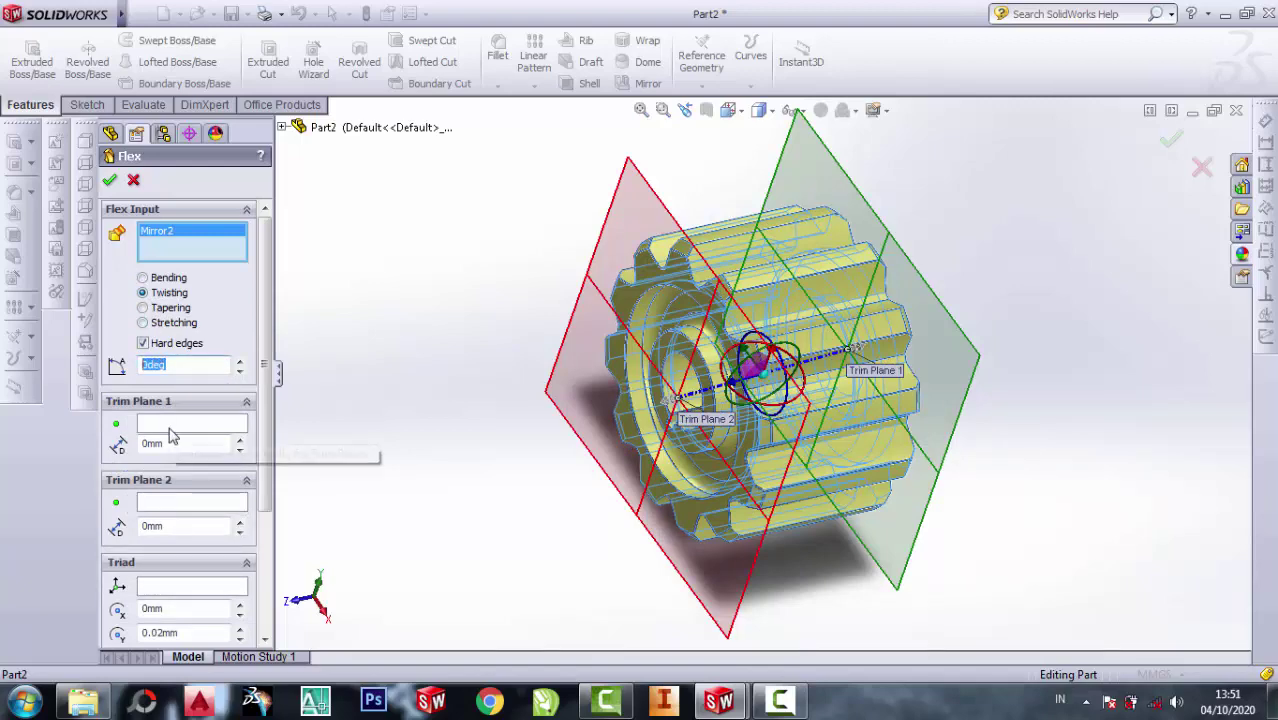
left_click(193, 365)
type("45")
key("Return")
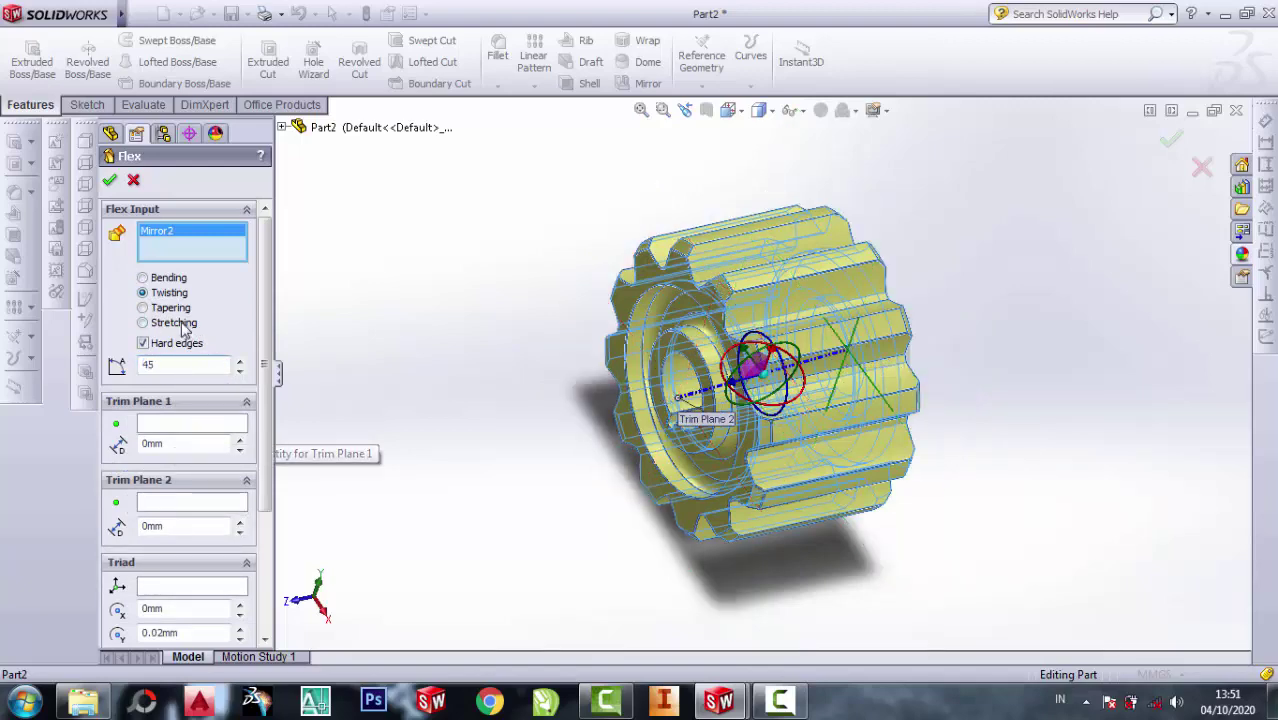
left_click(110, 181)
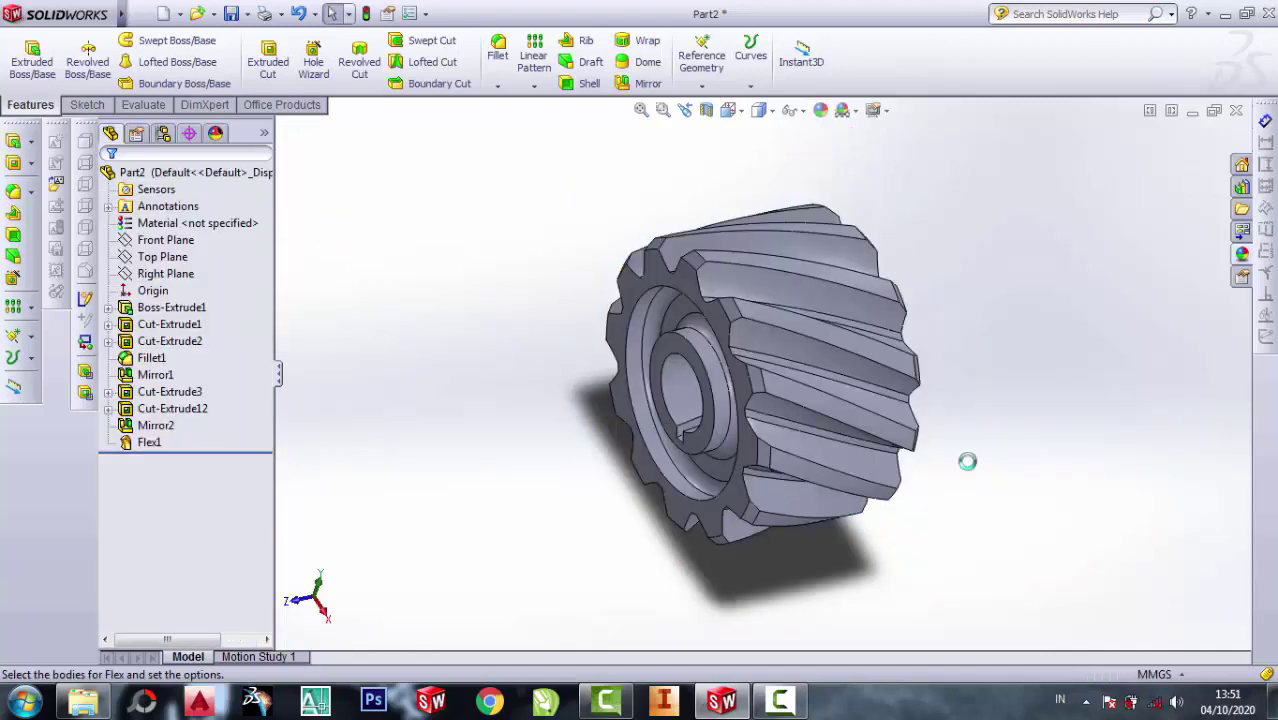
scroll(938, 370, "down", 3)
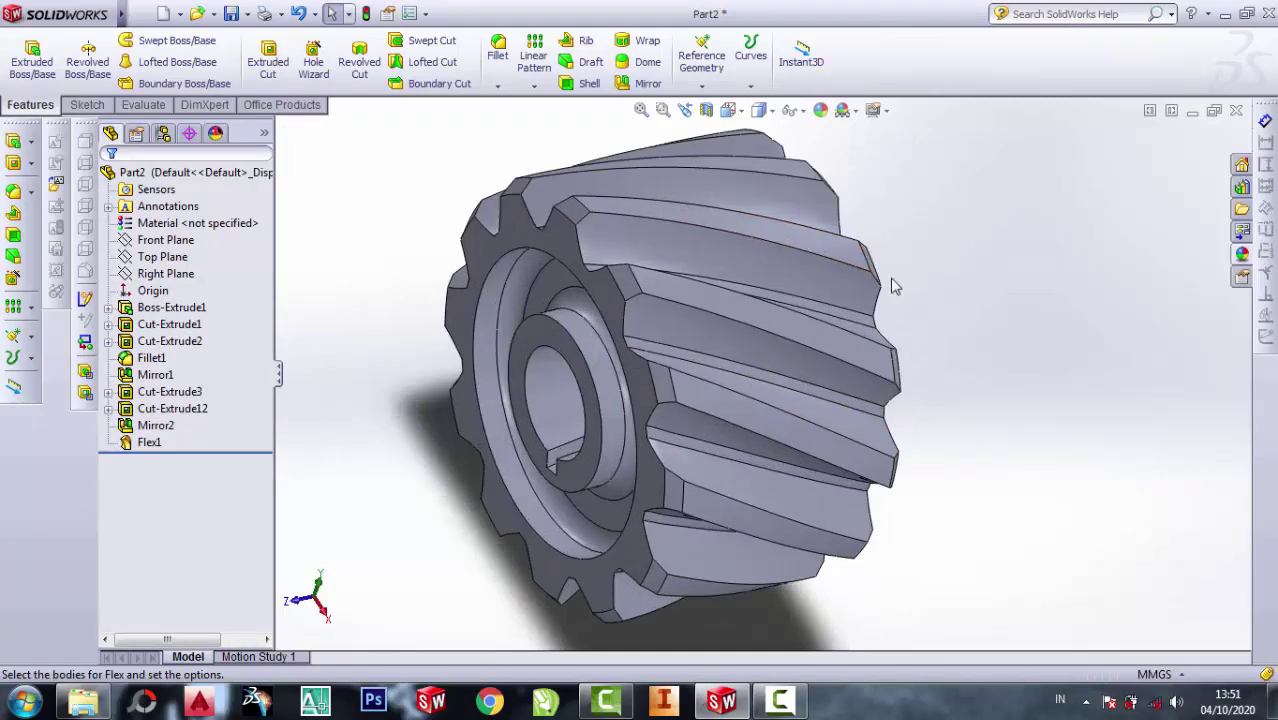
left_click(728, 110)
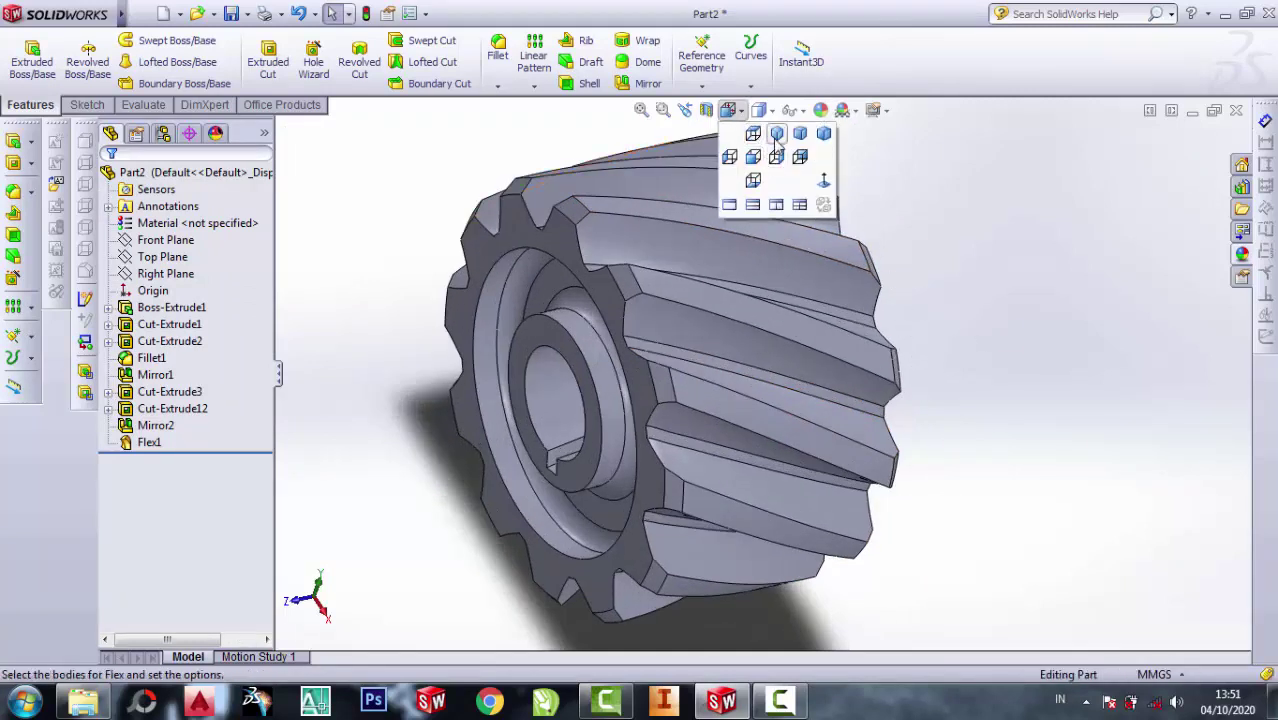
left_click(776, 156)
mouse_move(960, 396)
middle_mouse_down()
mouse_move(923, 403)
mouse_move(951, 367)
mouse_move(856, 263)
middle_mouse_up()
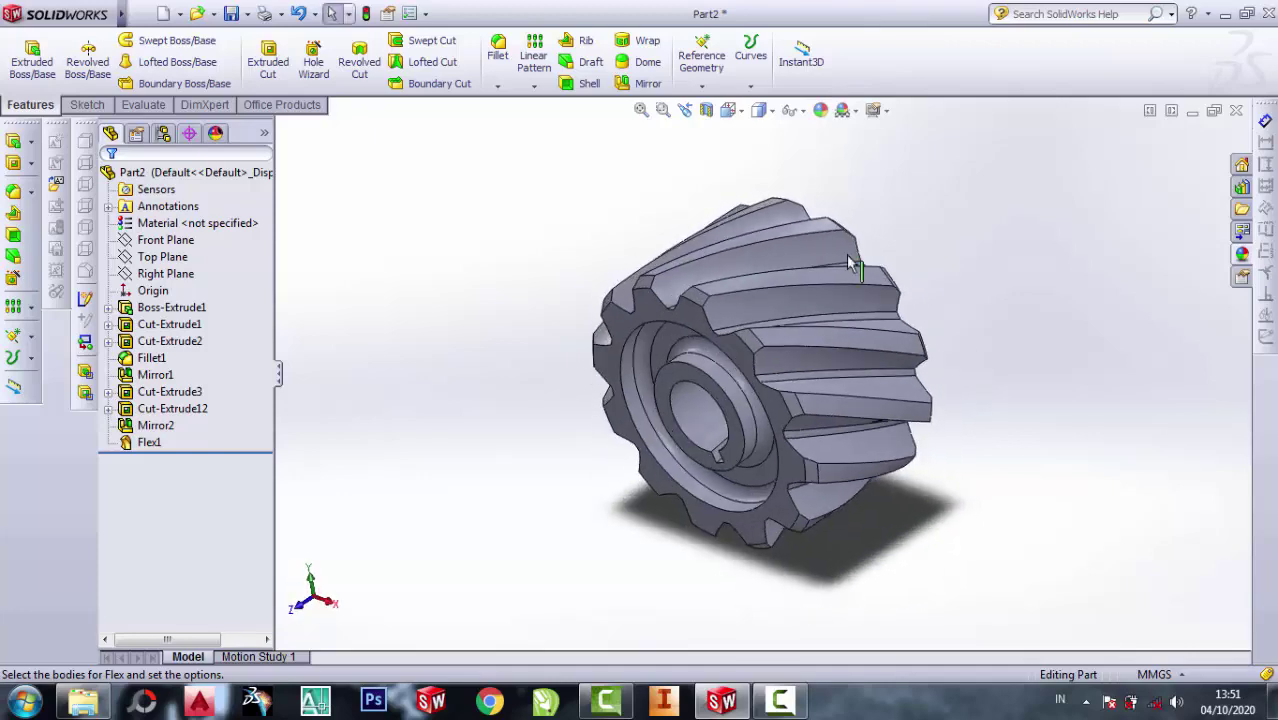
scroll(1012, 408, "down", 2)
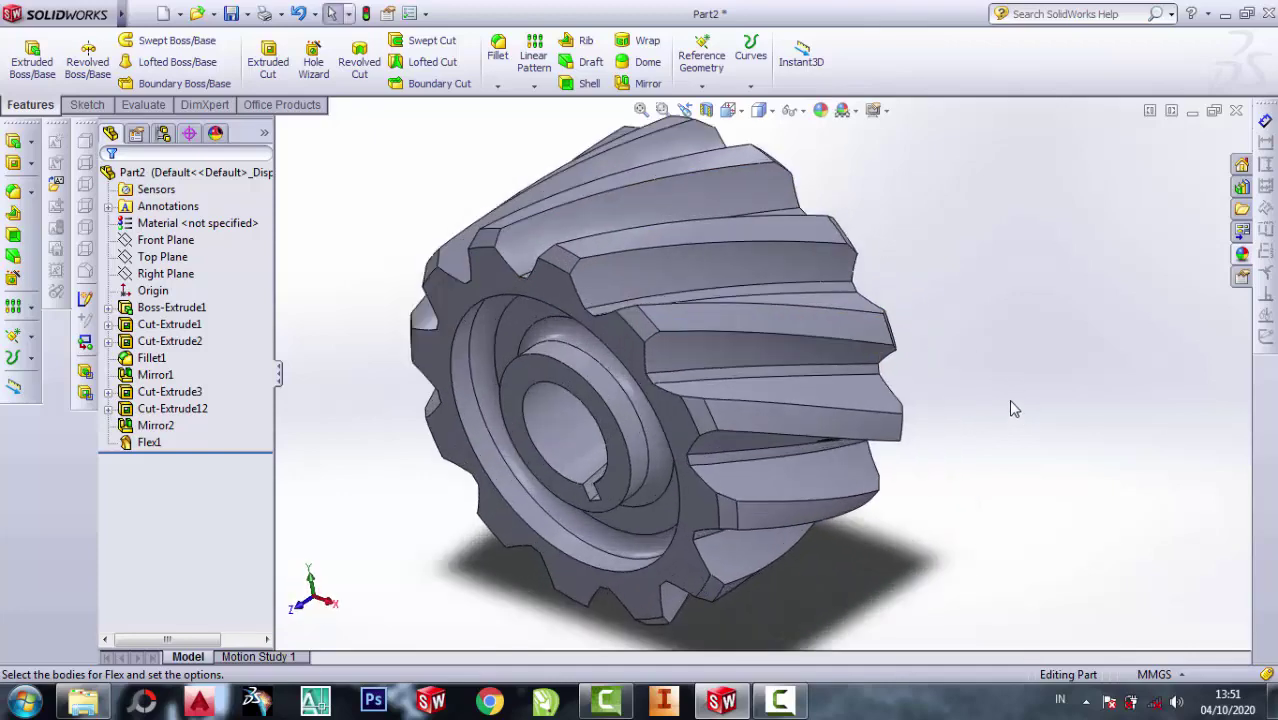